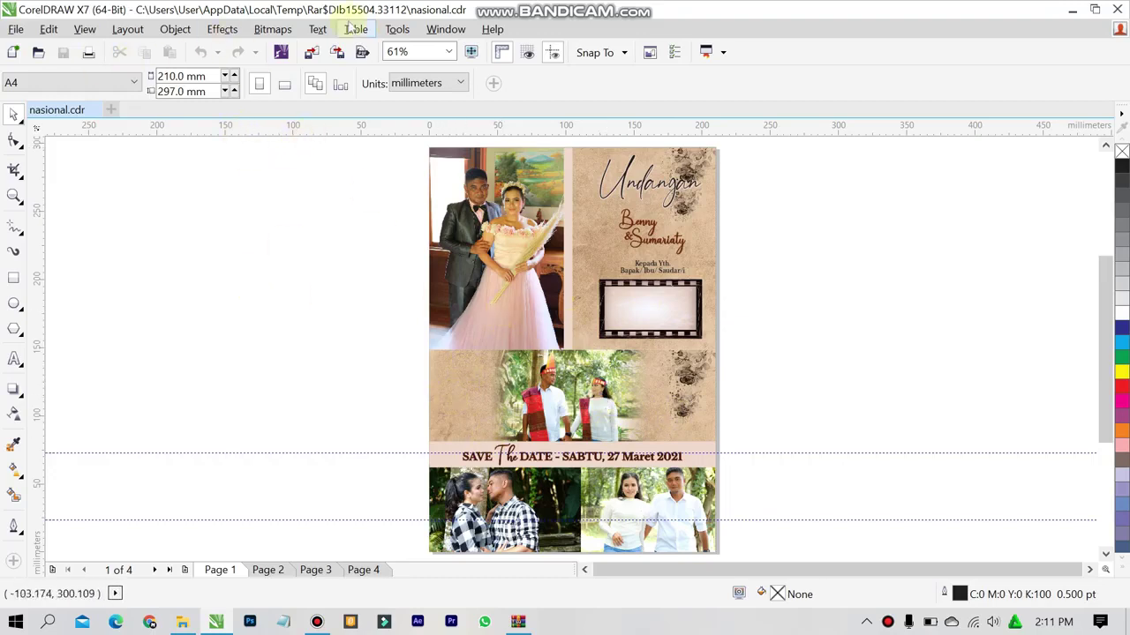
Step: Set the document's measurement units to centimetres
left_click(452, 82)
left_click(431, 274)
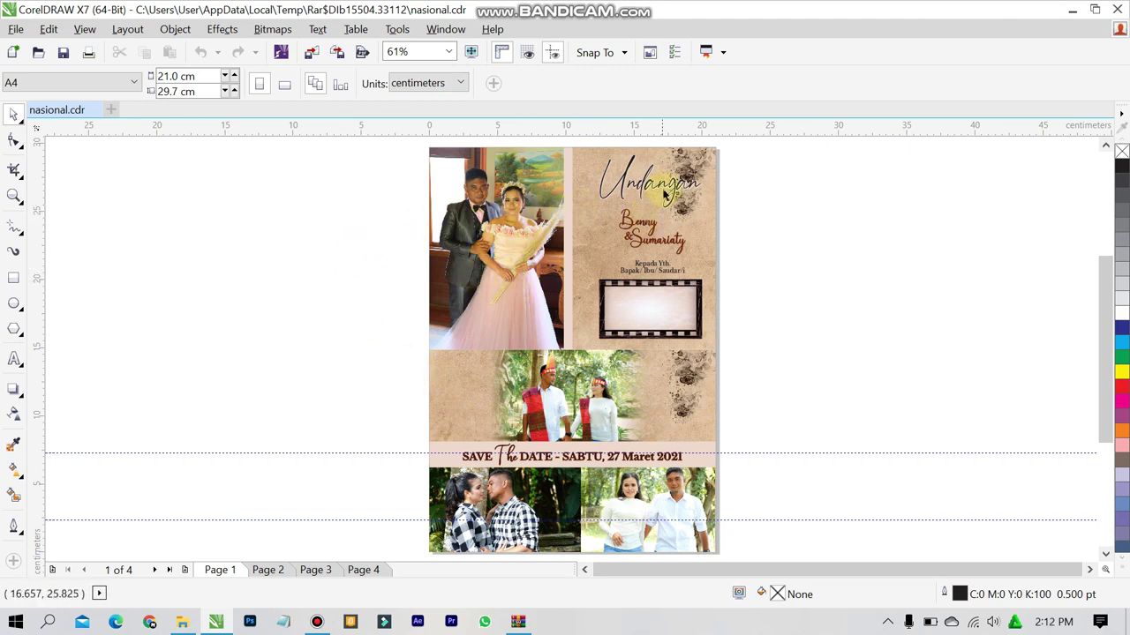
Step: Check which font and size the "Undangan" title on page 1 uses
scroll(668, 167, "up", 3)
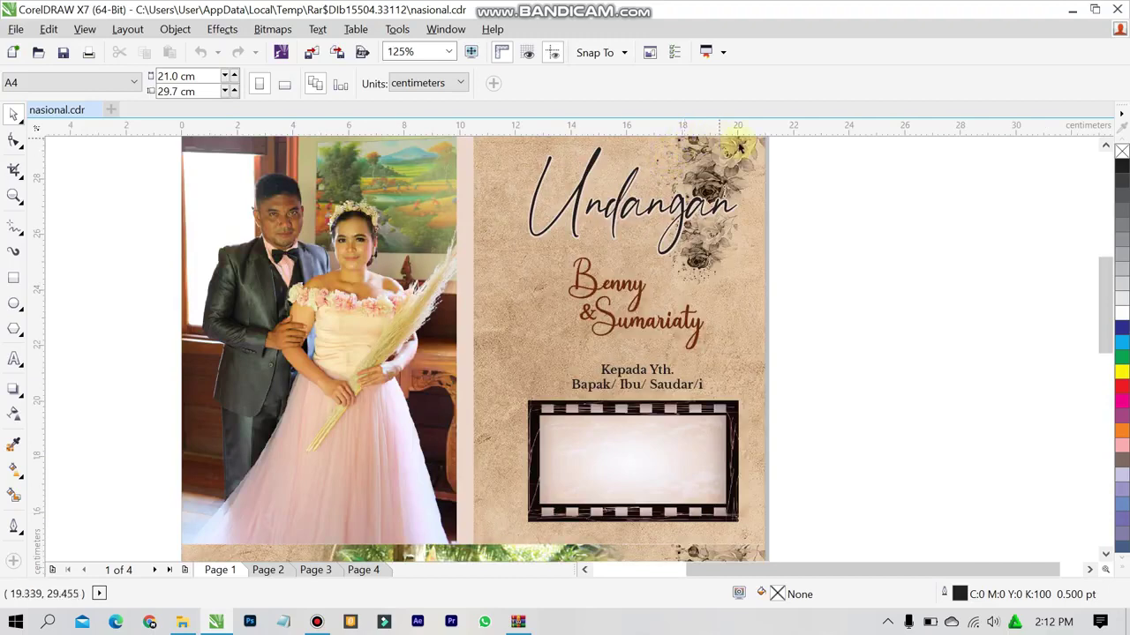
left_click(562, 193)
left_click(361, 83)
left_click(151, 254)
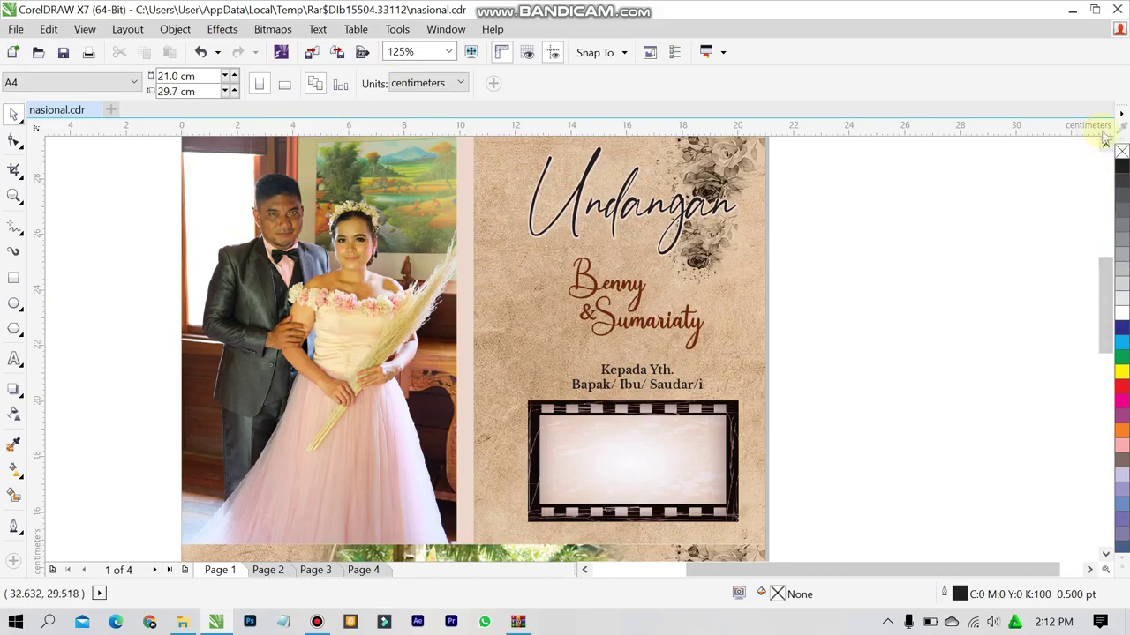
left_click(1121, 151)
left_click(601, 409)
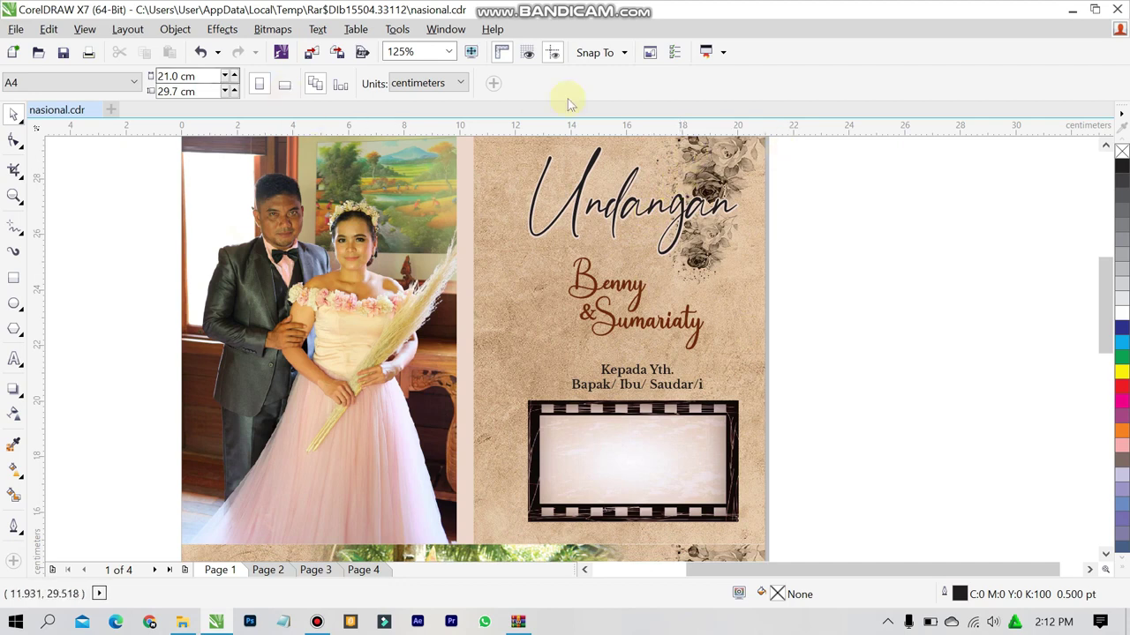
double_click(588, 196)
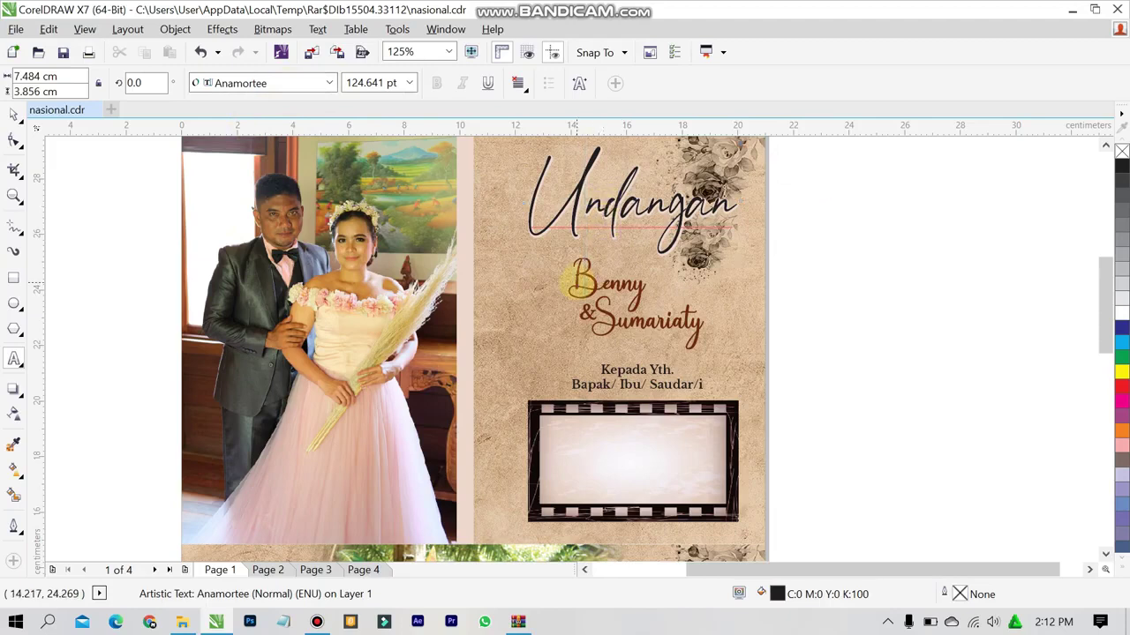
double_click(635, 231)
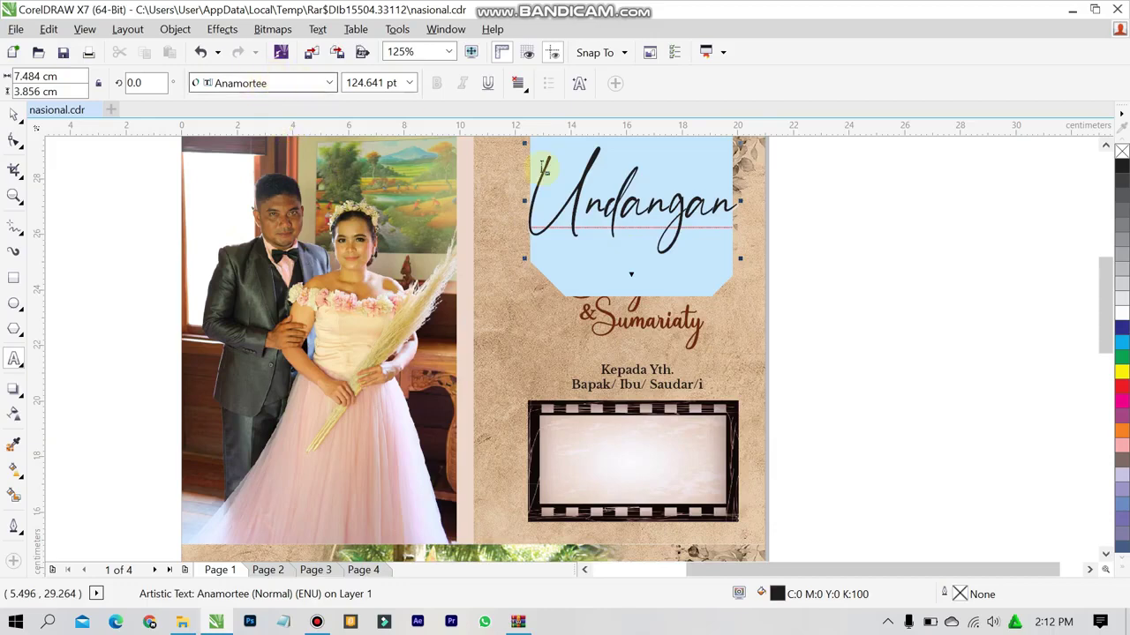
Step: Check the fonts of the couple's names and of the "Kepada Yth. Bapak/ Ibu/ Saudar/i" text
left_click(675, 329)
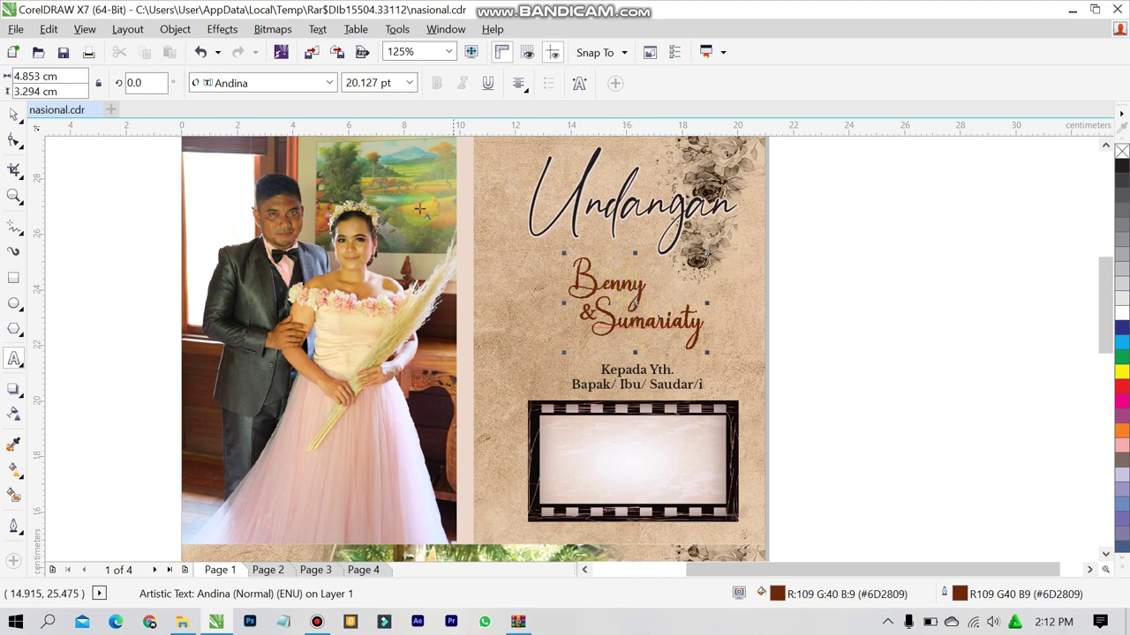
key("BackSpace")
key("ctrl+a")
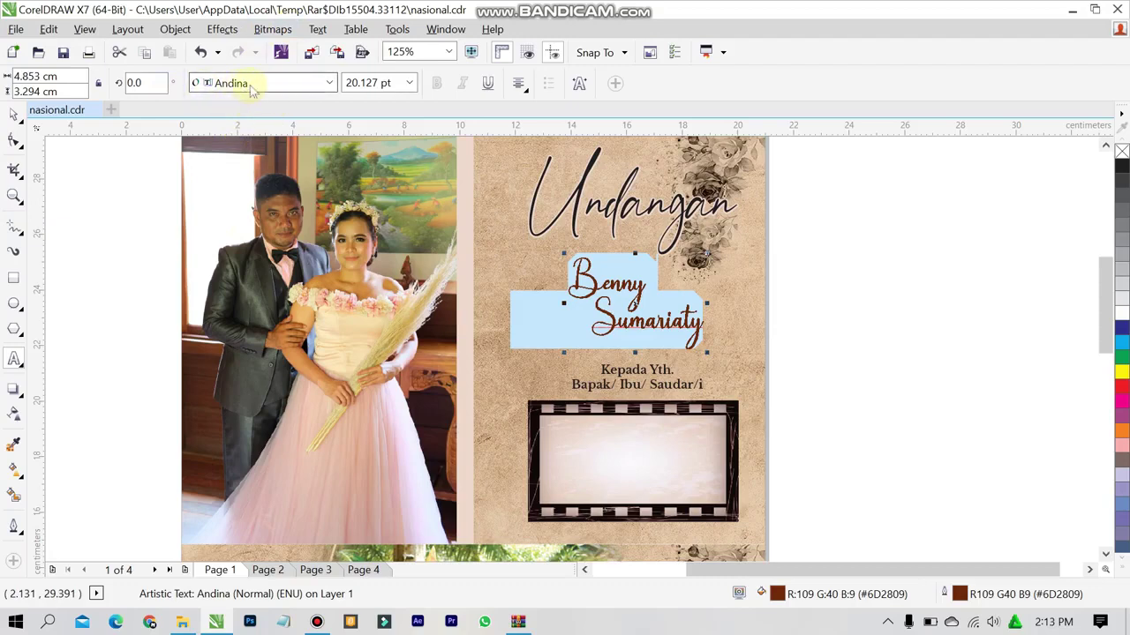
left_click(642, 387)
key("ctrl+a")
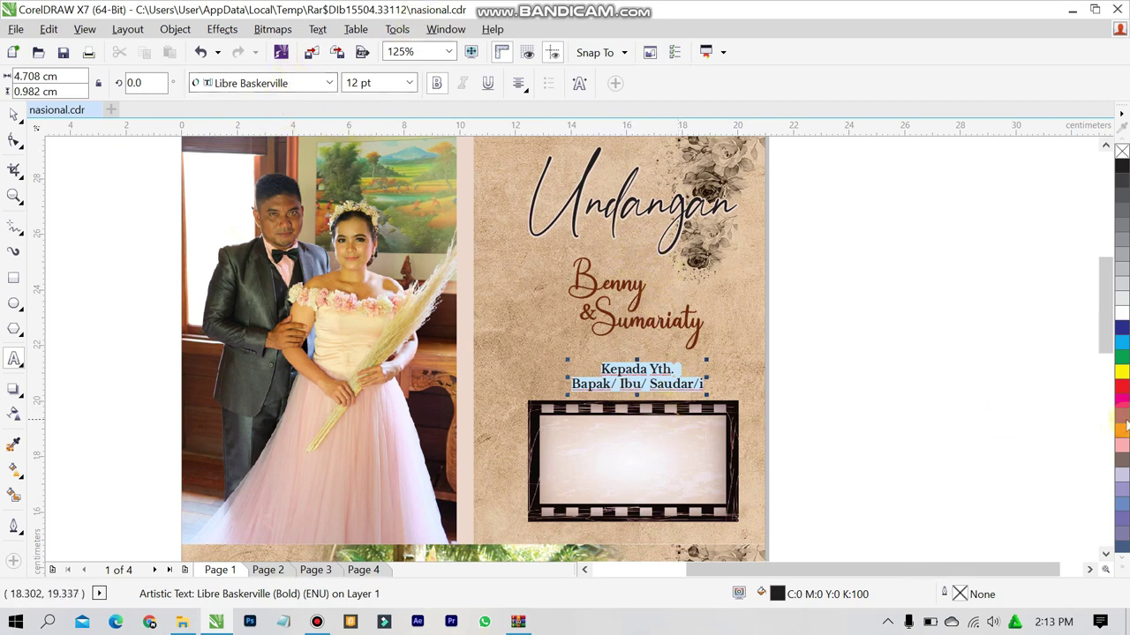
Step: Check the fonts used in the "SAVE The DATE - SABTU, 27 Maret 2021" line, including the script word "The"
left_click_drag(1105, 568, 1078, 553)
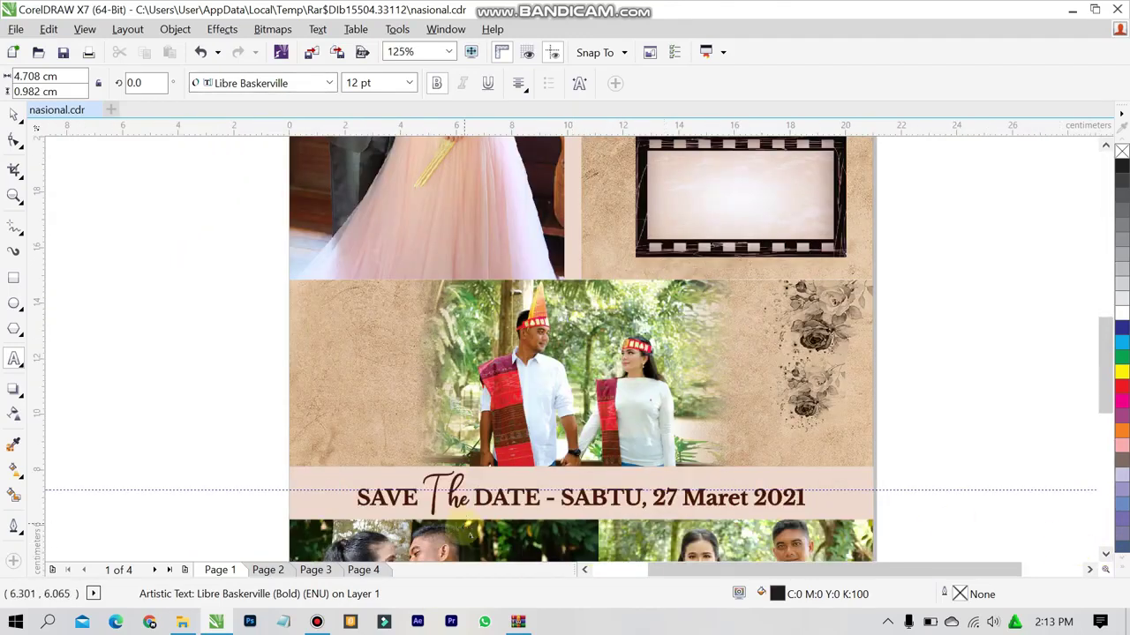
left_click(385, 508)
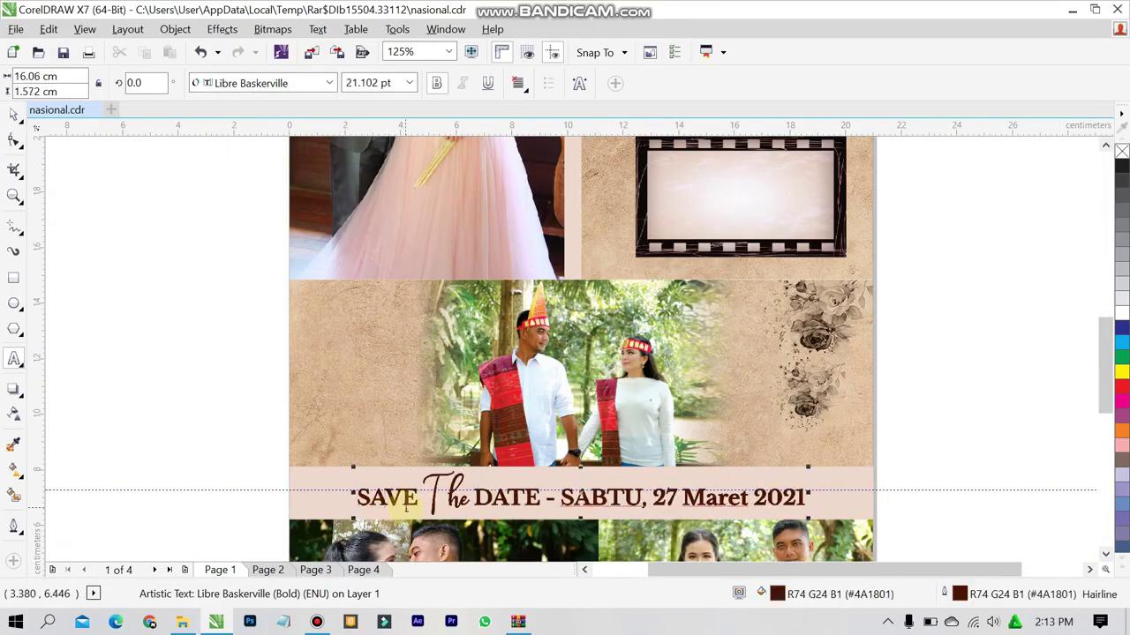
key("ctrl+a")
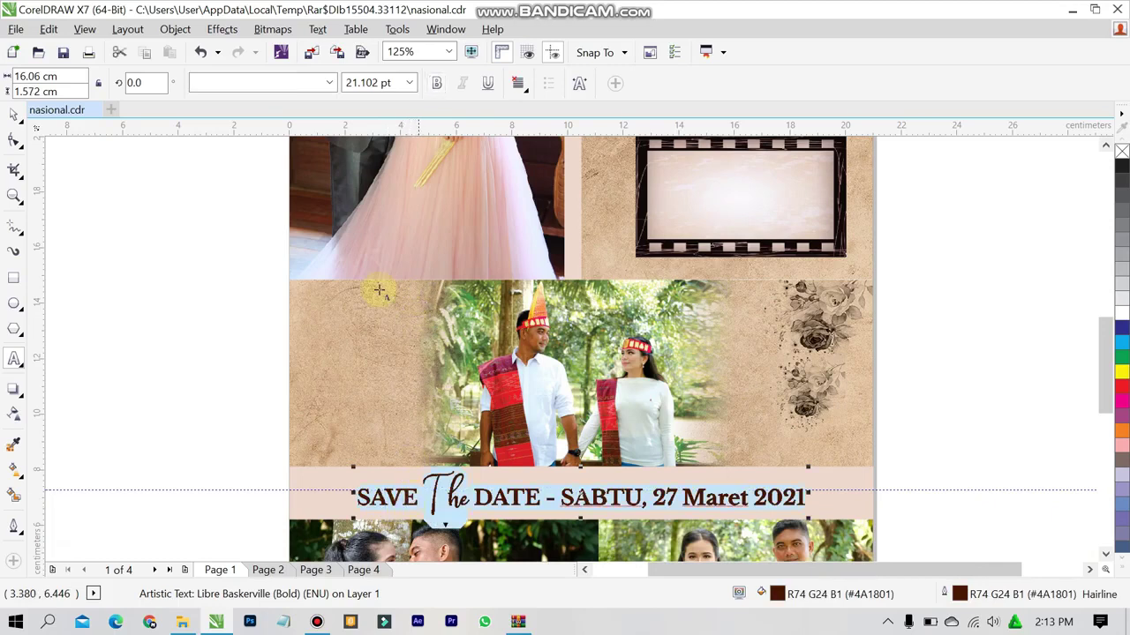
left_click(183, 404)
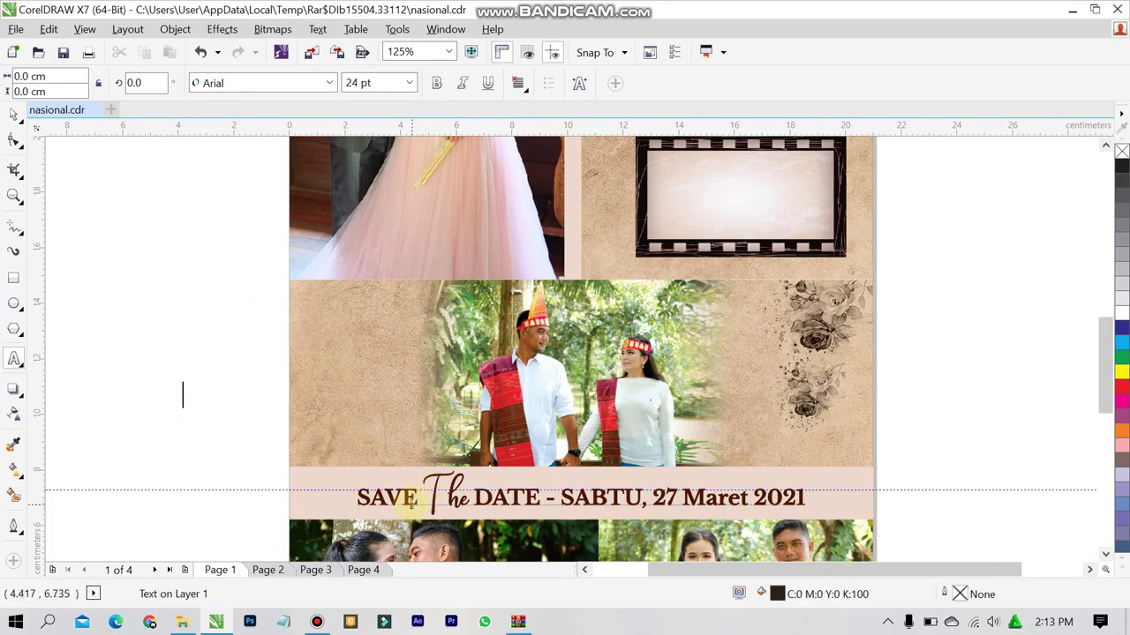
left_click(408, 501)
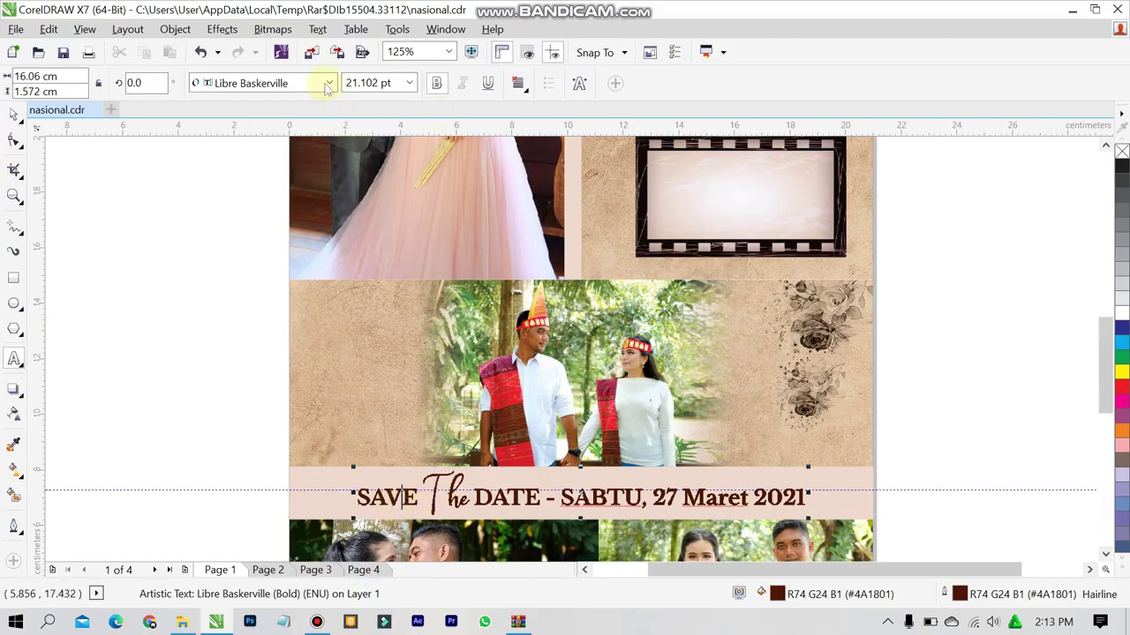
left_click(435, 481)
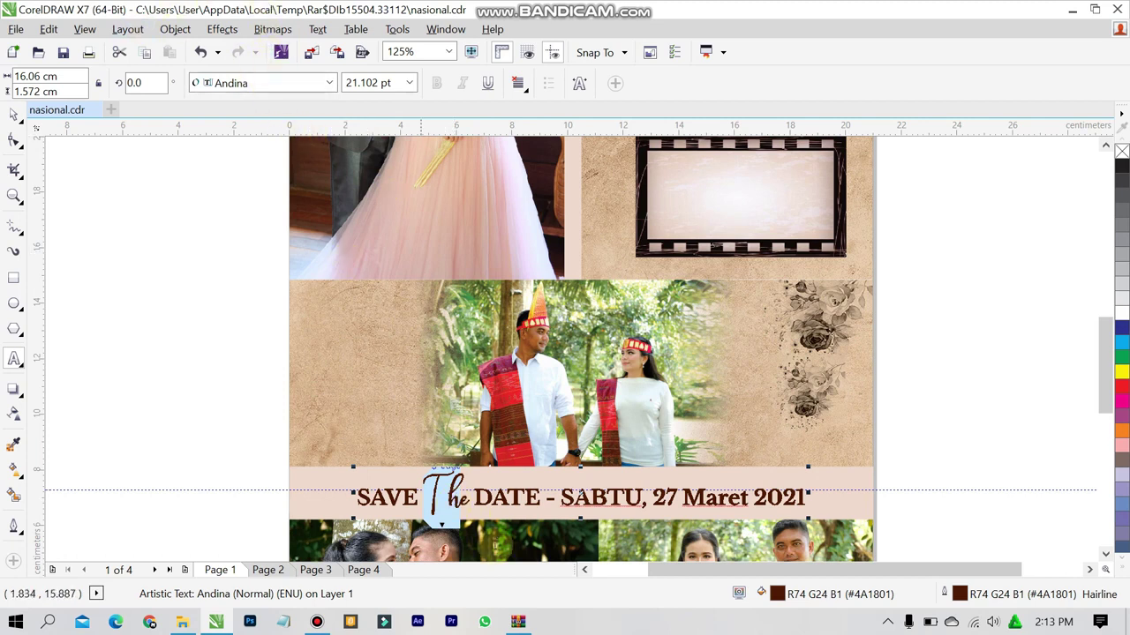
left_click(606, 500)
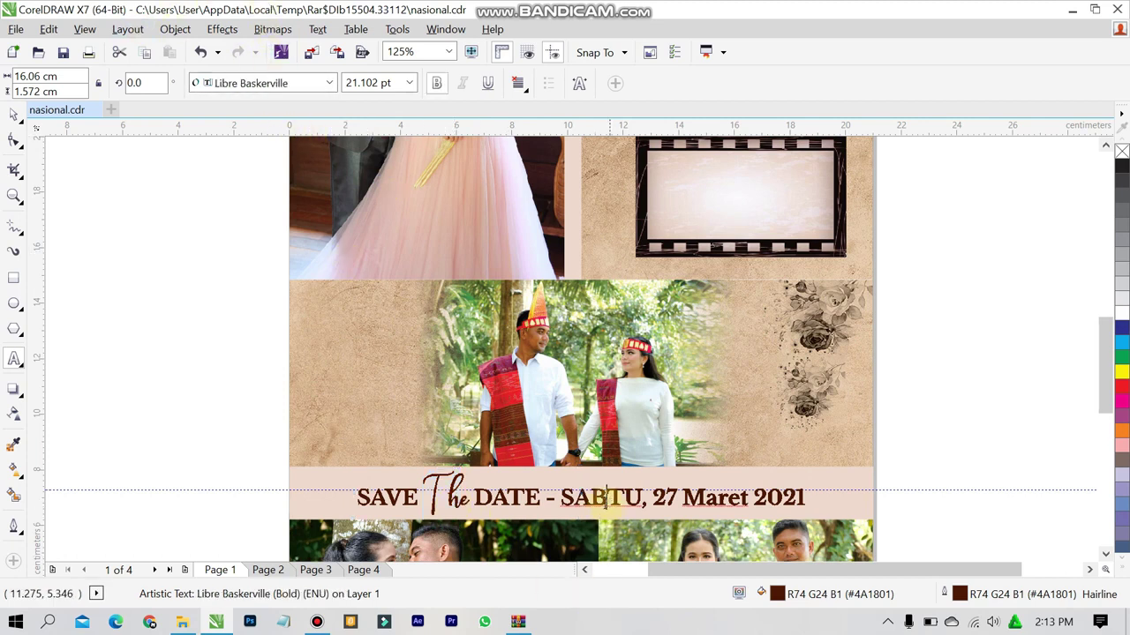
scroll(543, 521, "down", 2)
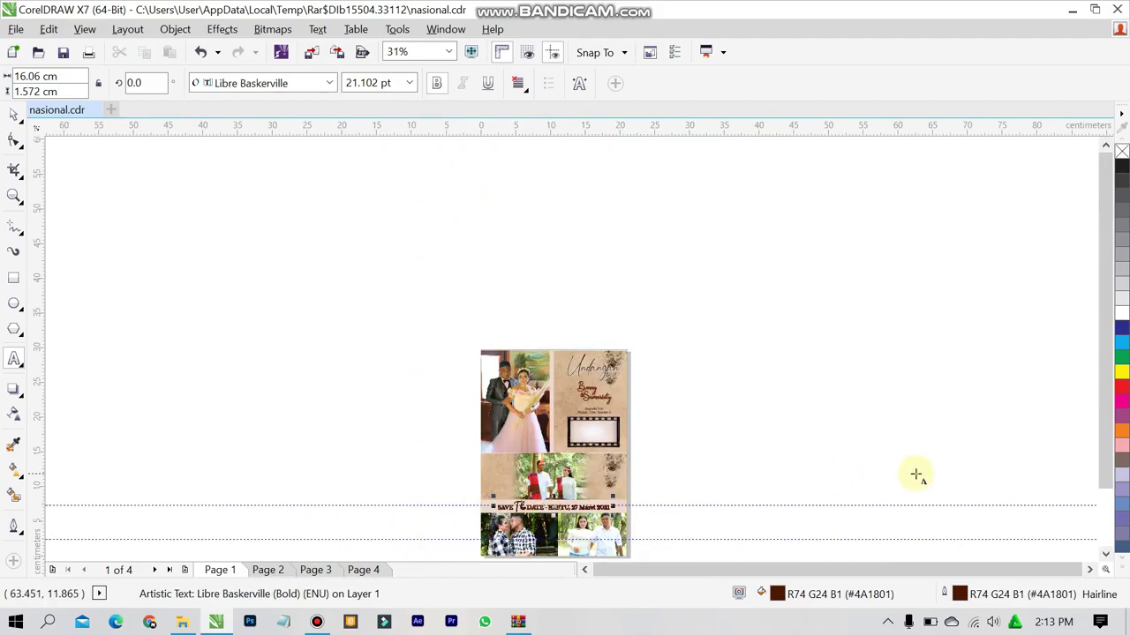
left_click(837, 453)
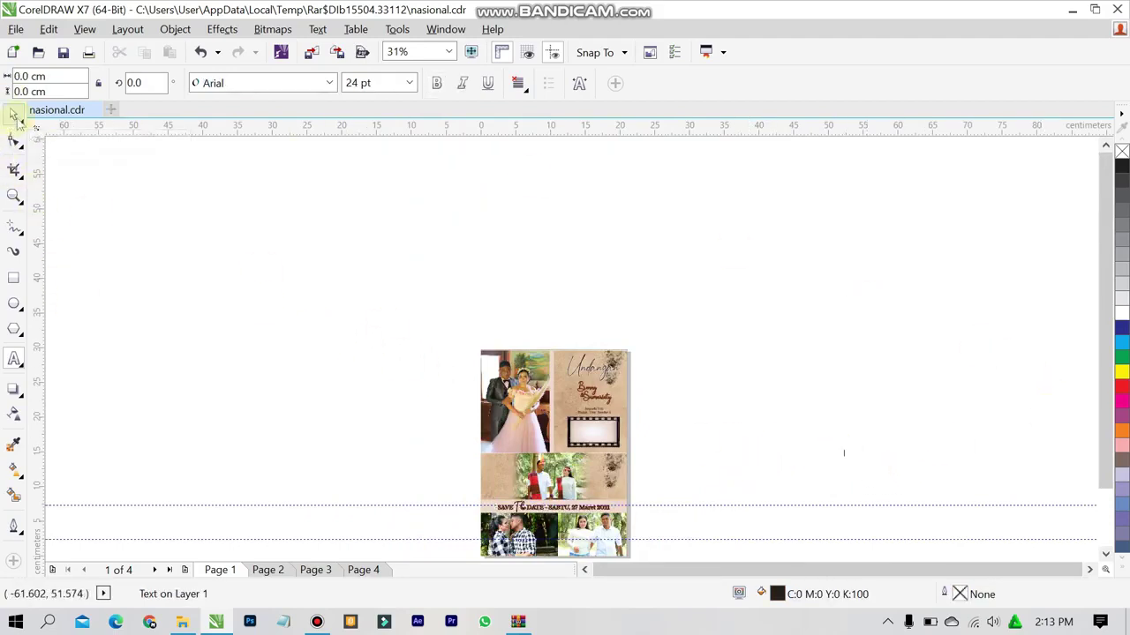
left_click(15, 115)
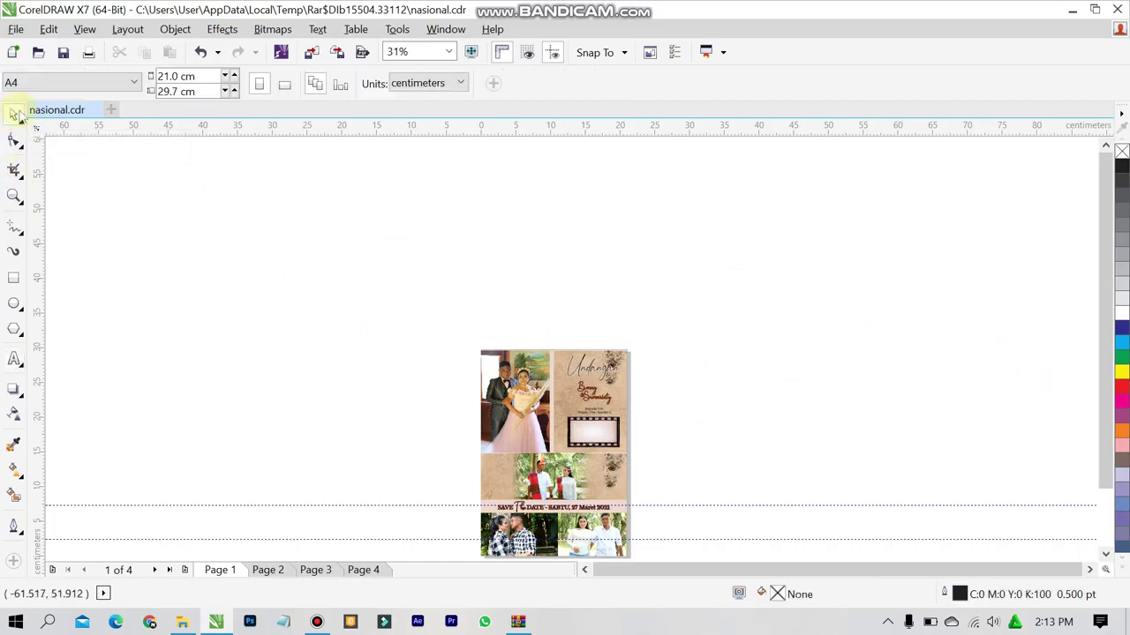
left_click(1105, 554)
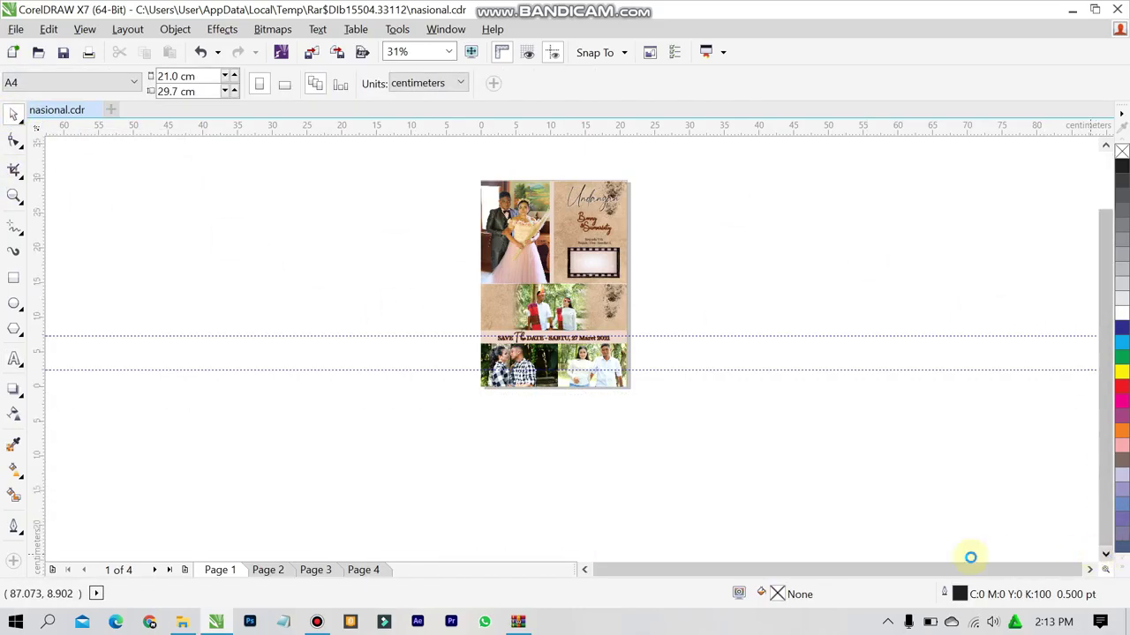
scroll(565, 421, "up", 2)
scroll(564, 380, "down", 4)
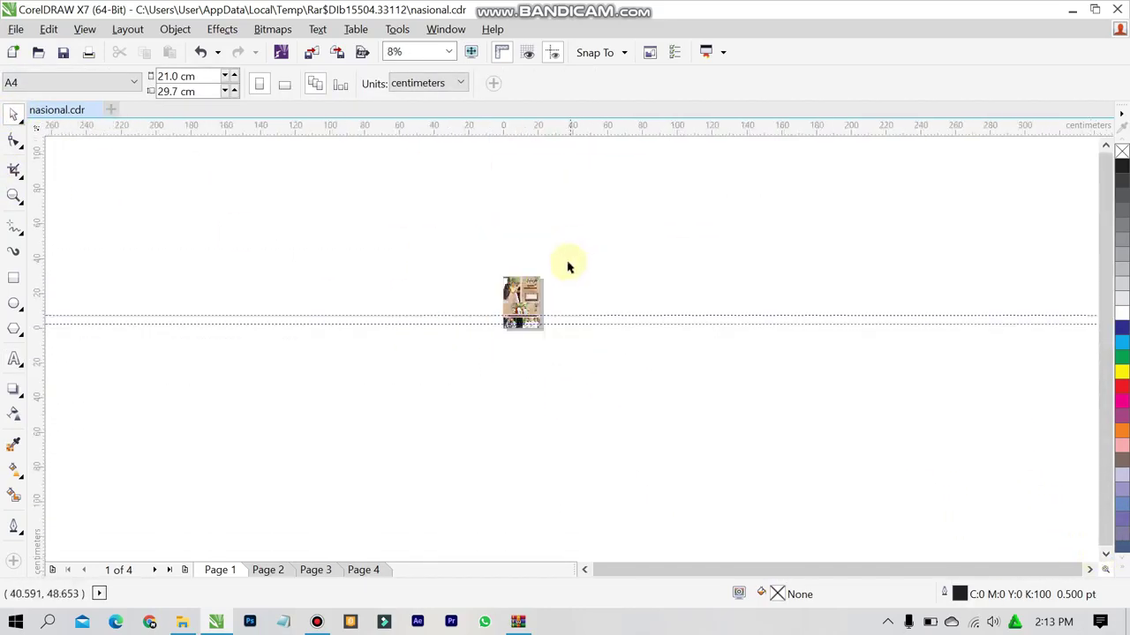
scroll(568, 262, "up", 3)
scroll(440, 341, "up", 1)
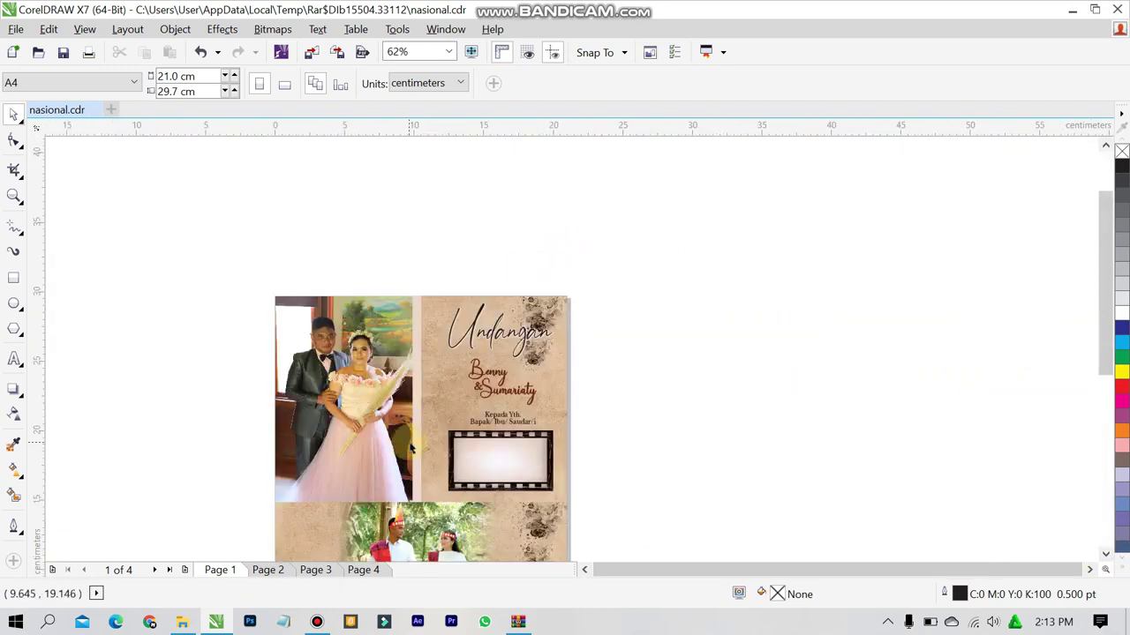
scroll(408, 444, "up", 1)
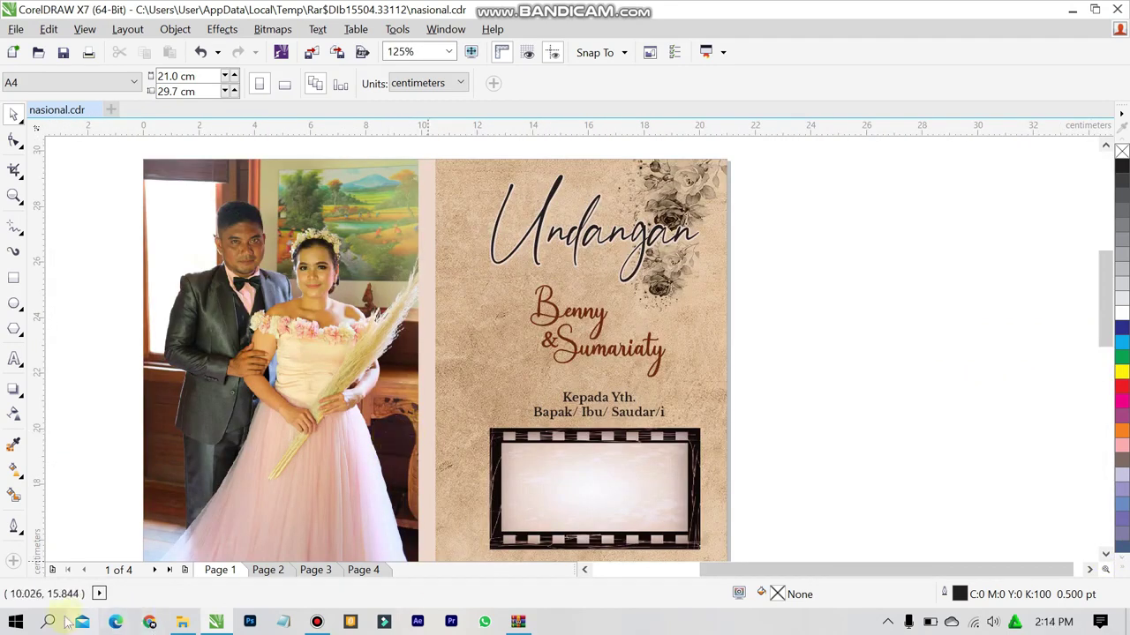
Step: Write the artistic text "Undangan" beside the page and try to restyle it in the title's Anamortee font
left_click(14, 360)
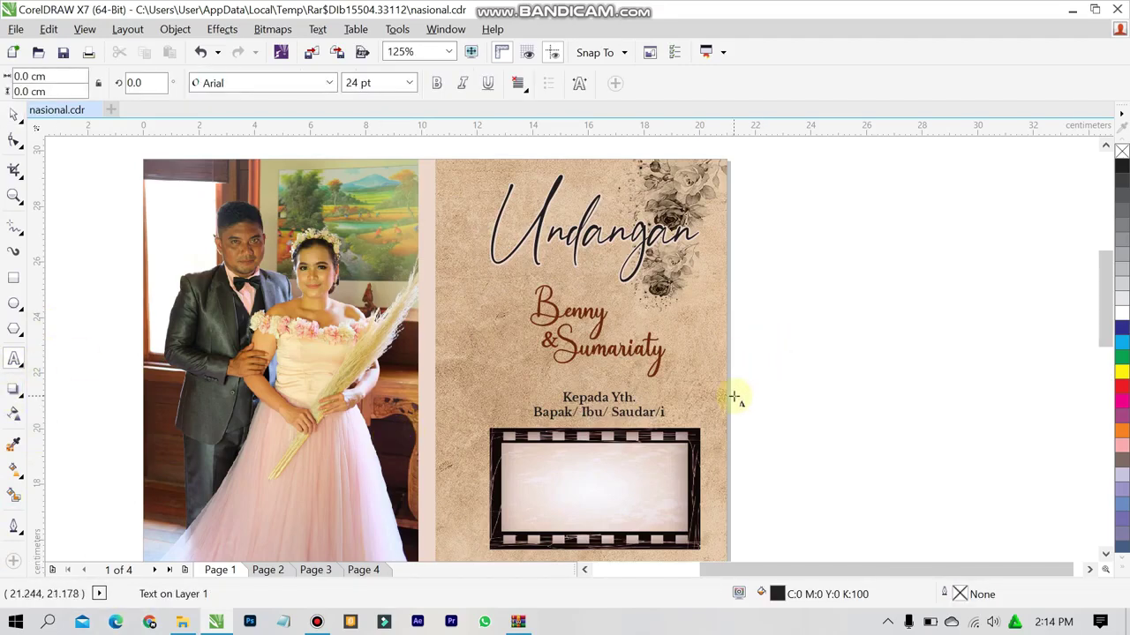
type("UND")
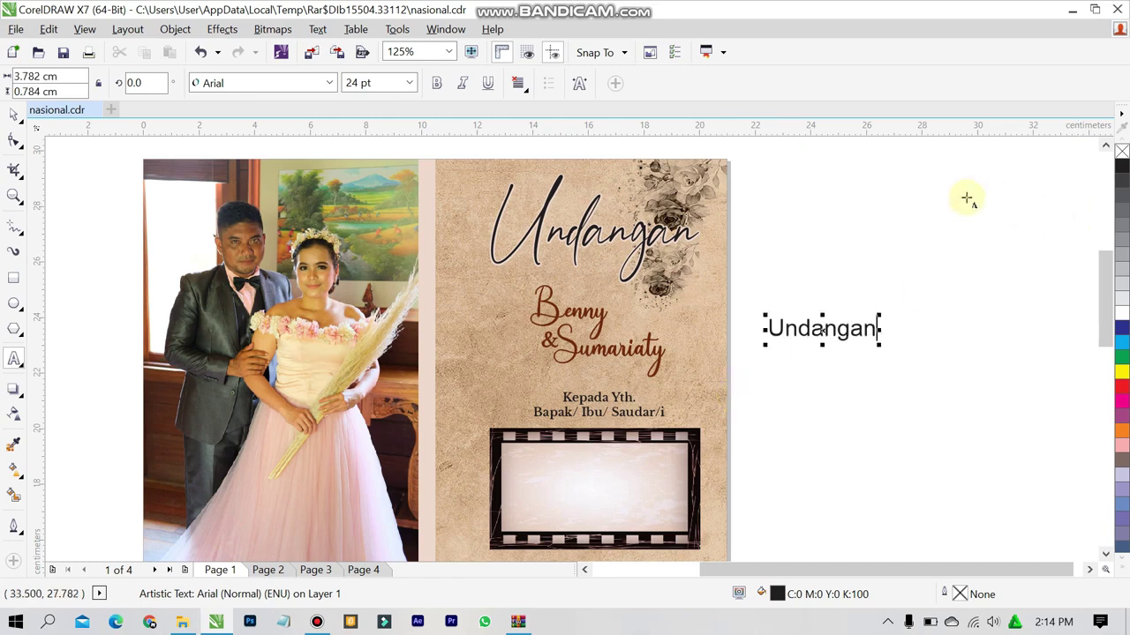
left_click(575, 221)
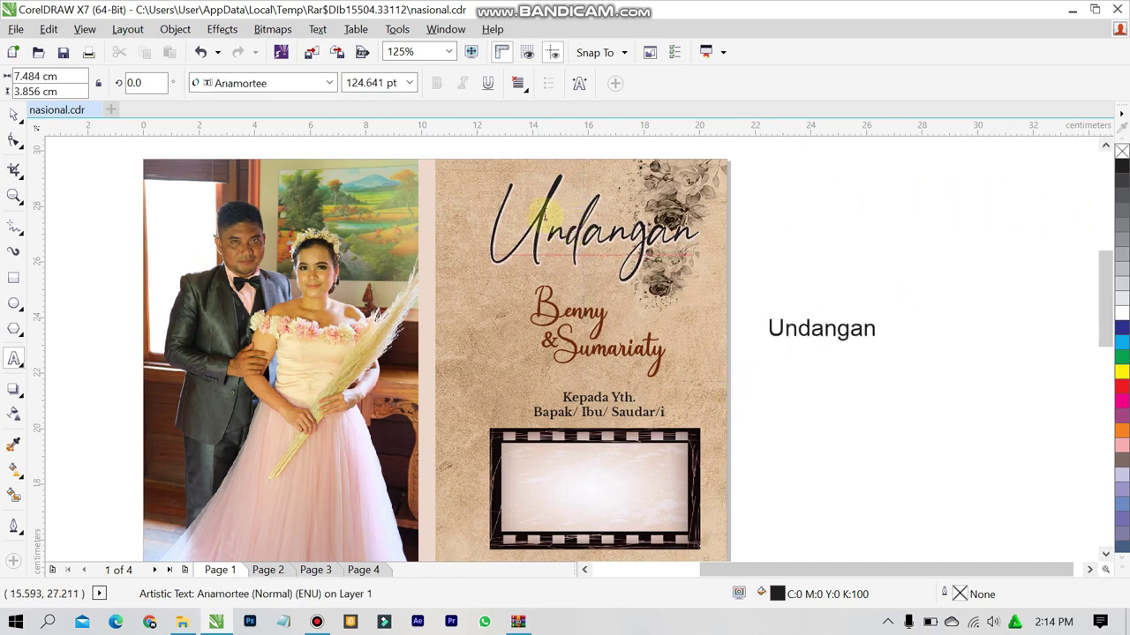
left_click(795, 328)
key("ctrl+a")
left_click(304, 83)
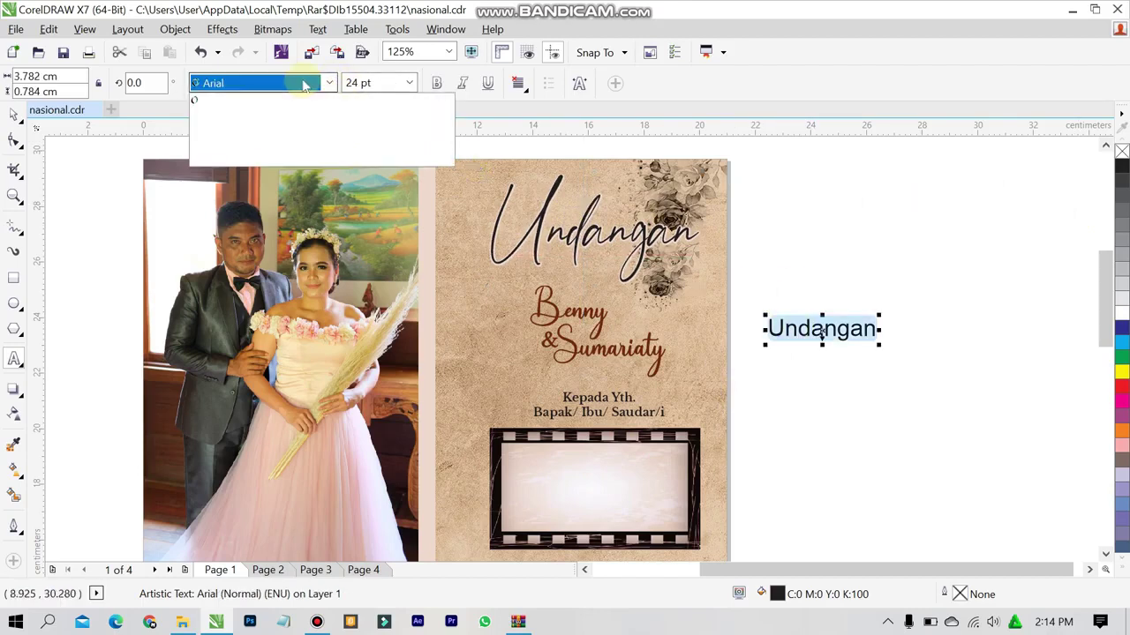
key("ctrl+v")
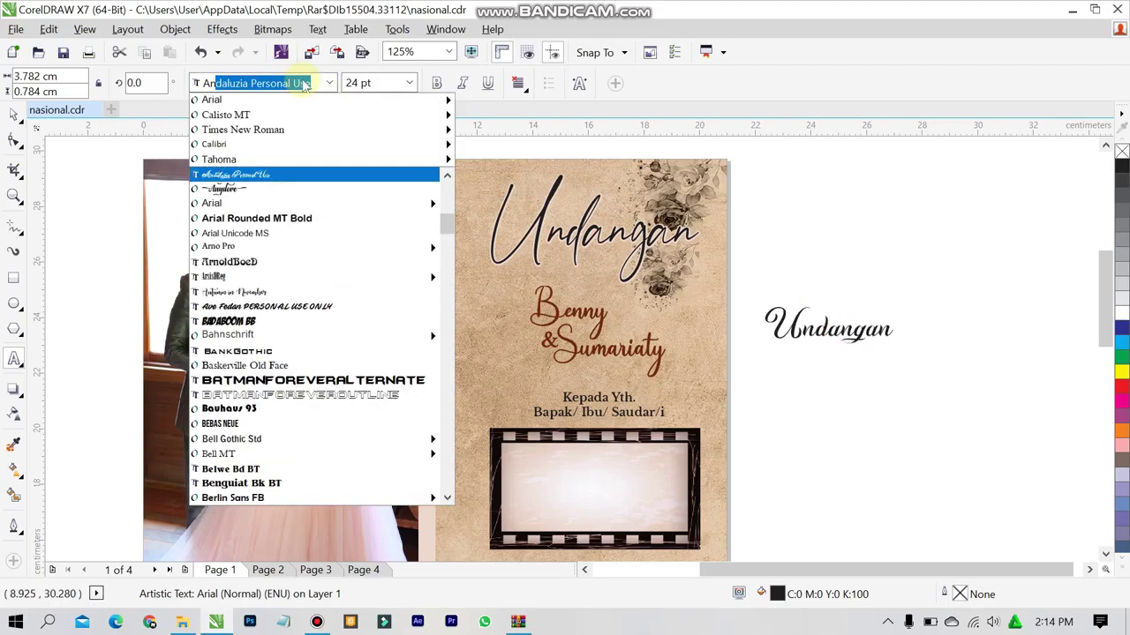
type("A")
left_click_drag(924, 283, 203, 156)
scroll(970, 377, "down", 2)
scroll(969, 377, "down", 1)
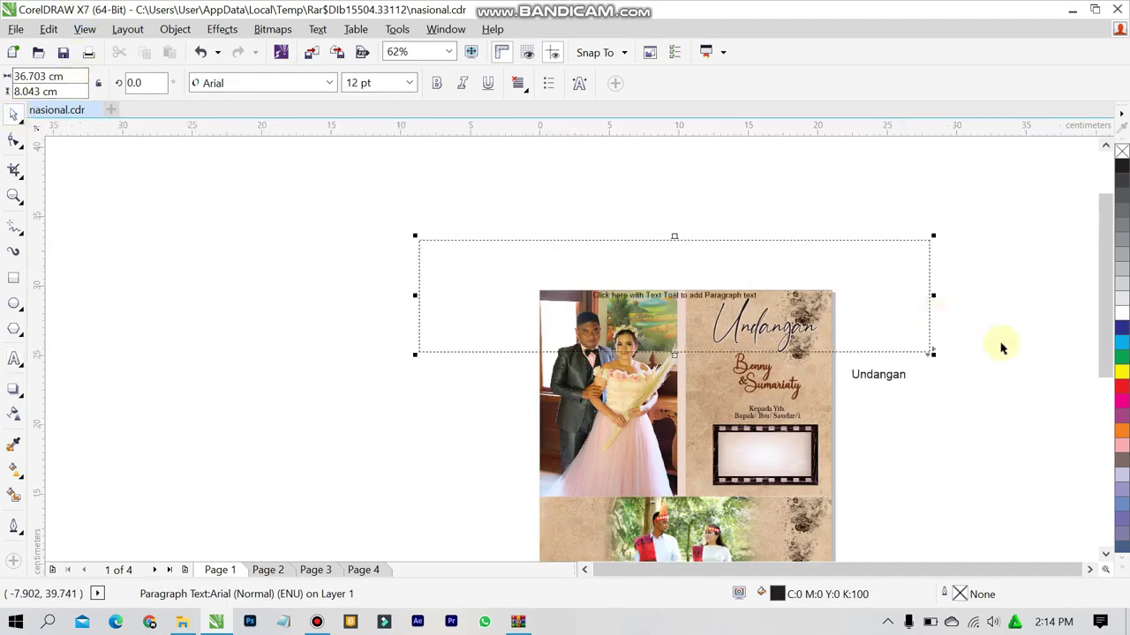
scroll(1048, 369, "up", 2)
key("Escape")
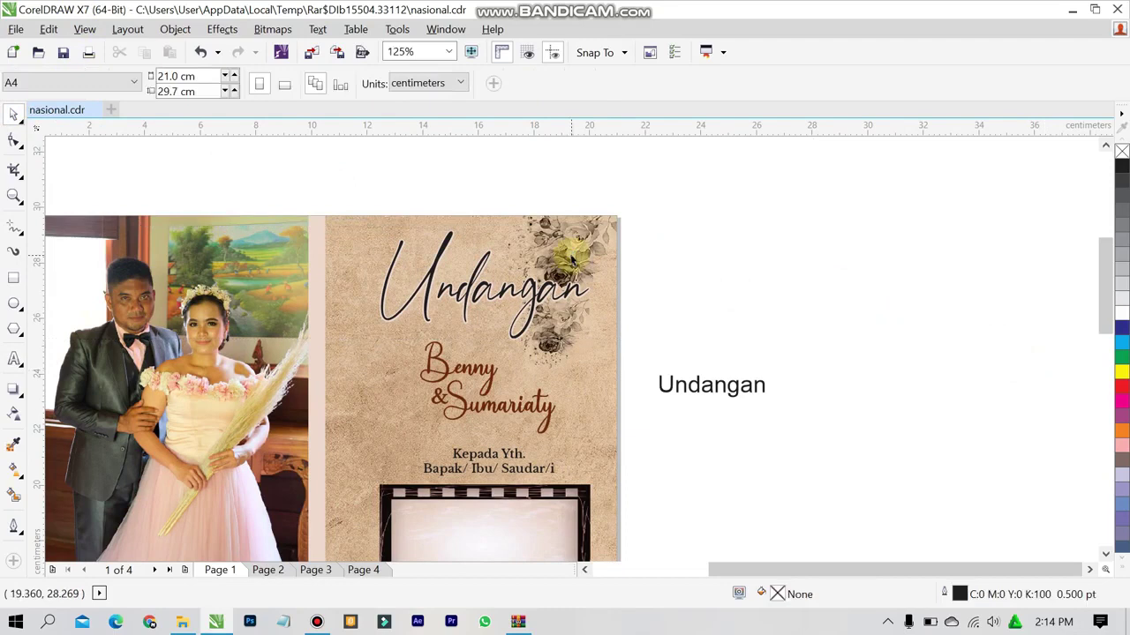
Step: Place a copy of the "Undangan" title beside the page, and delete both the plain Arial text and the copy
left_click_drag(534, 324, 789, 323)
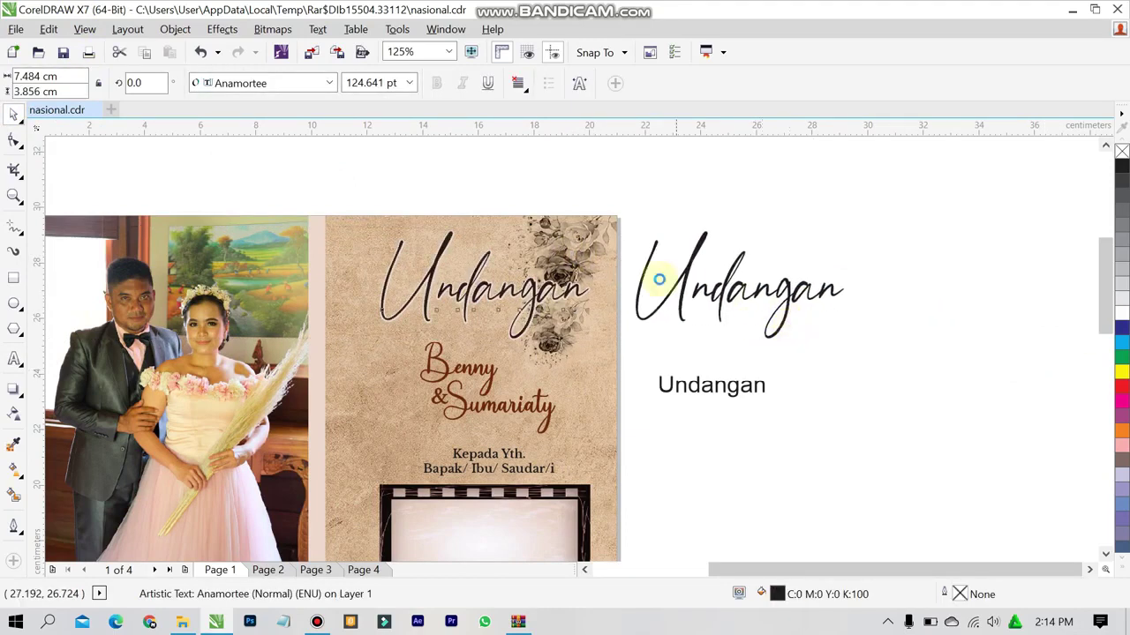
left_click(755, 388)
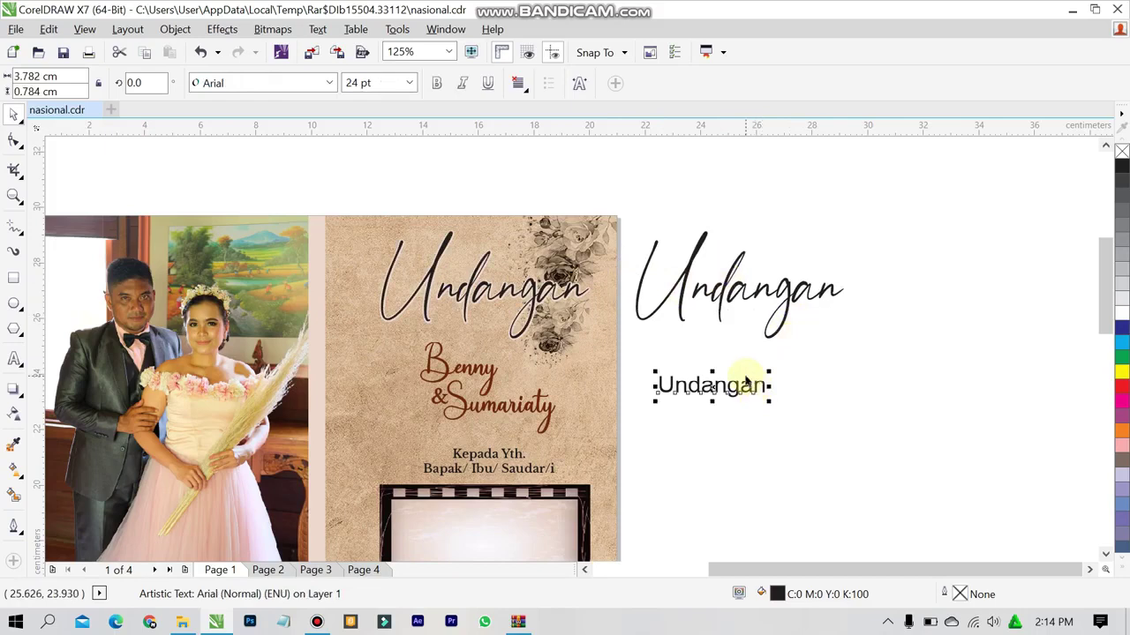
key("Delete")
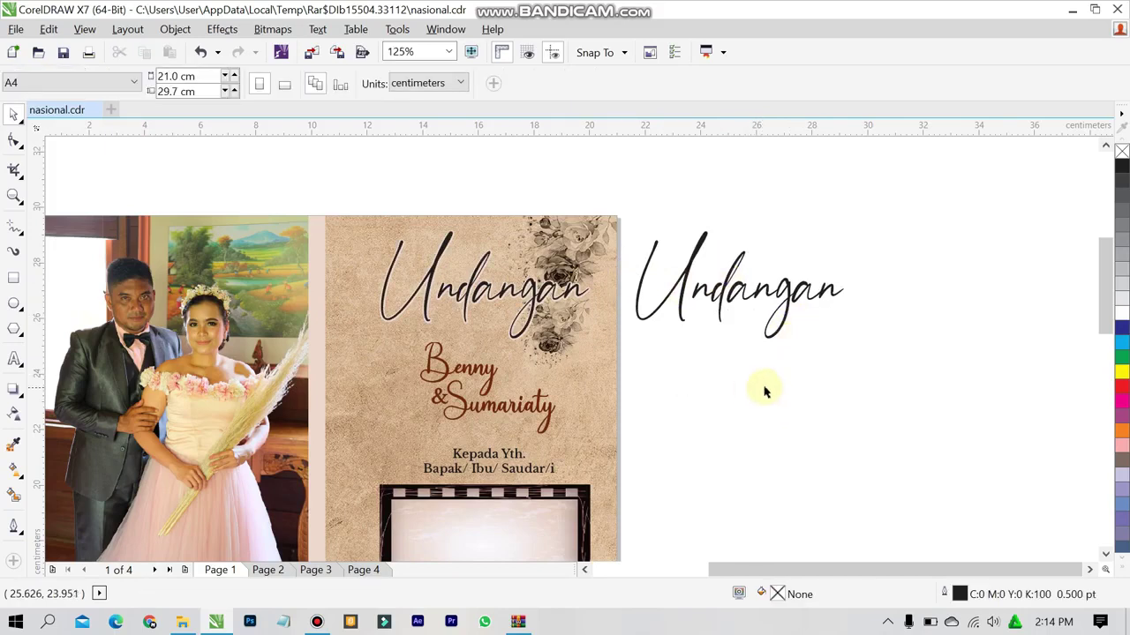
left_click(789, 322)
key("Delete")
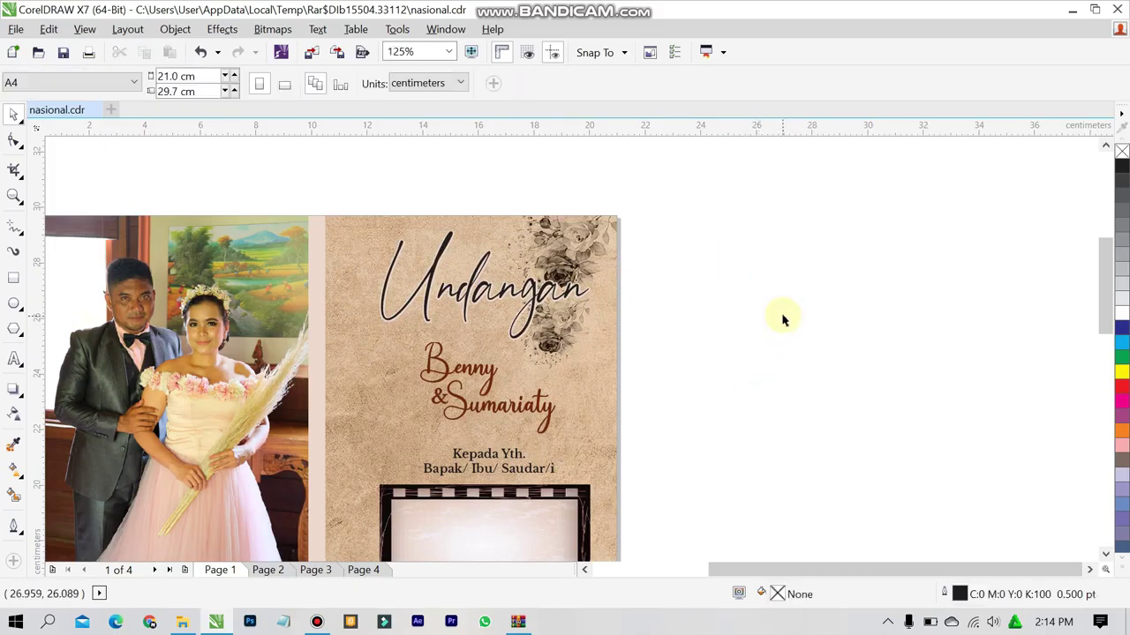
Step: Switch to page 2 of the invitation
left_click(268, 569)
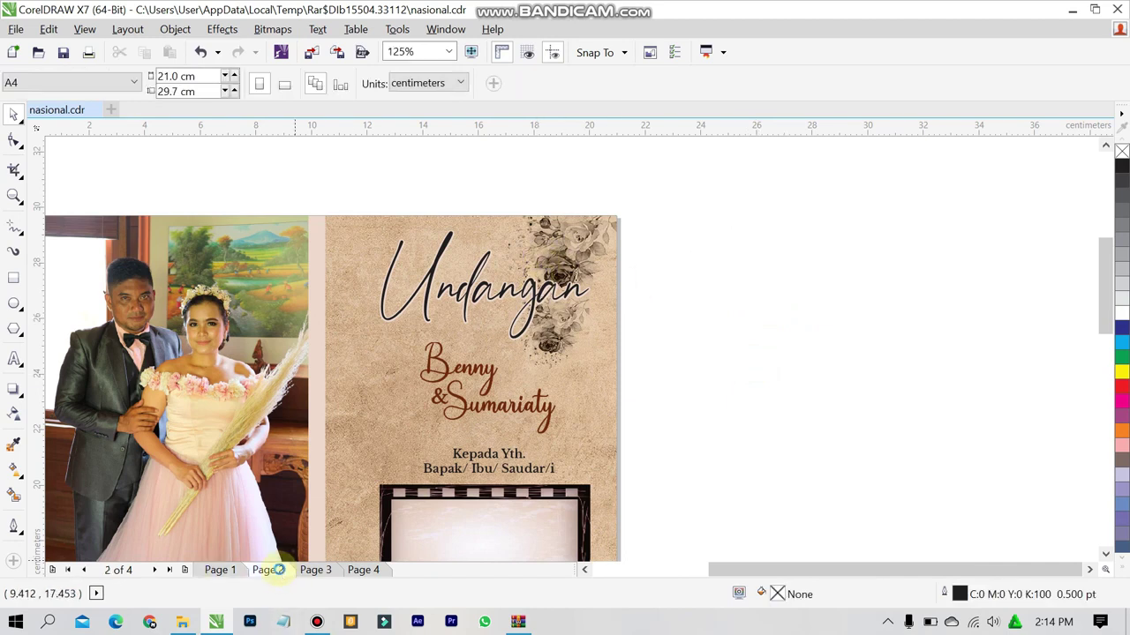
Step: Check the fonts of the "Salam Sejahtera" heading and the "Kolose 3 : 14" verse on page 2
left_click(448, 52)
left_click(404, 68)
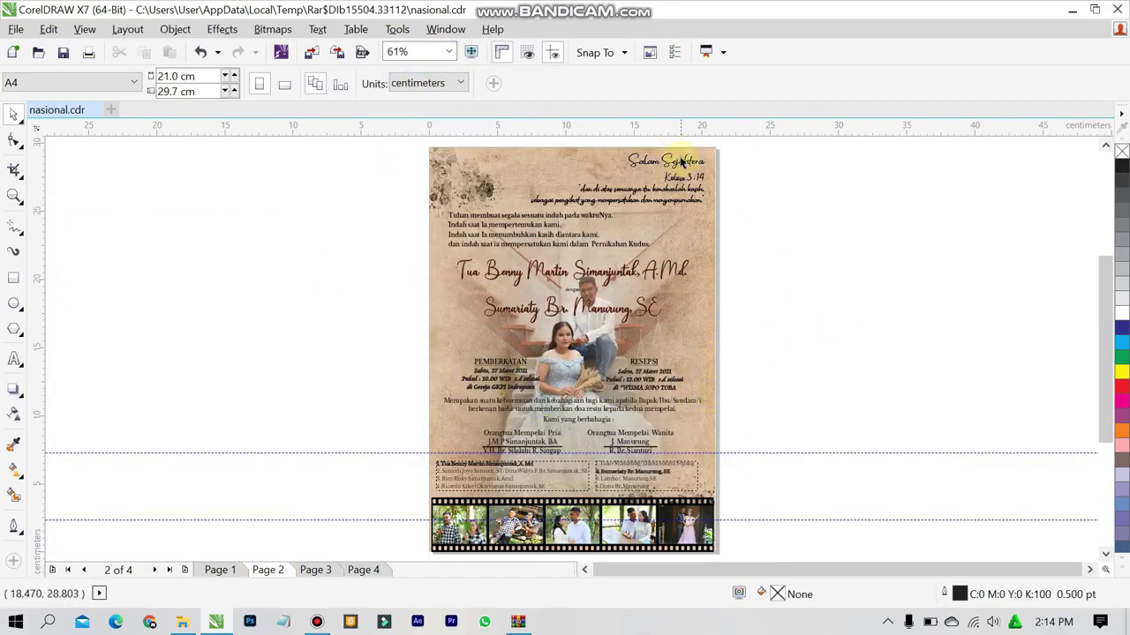
scroll(676, 167, "up", 2)
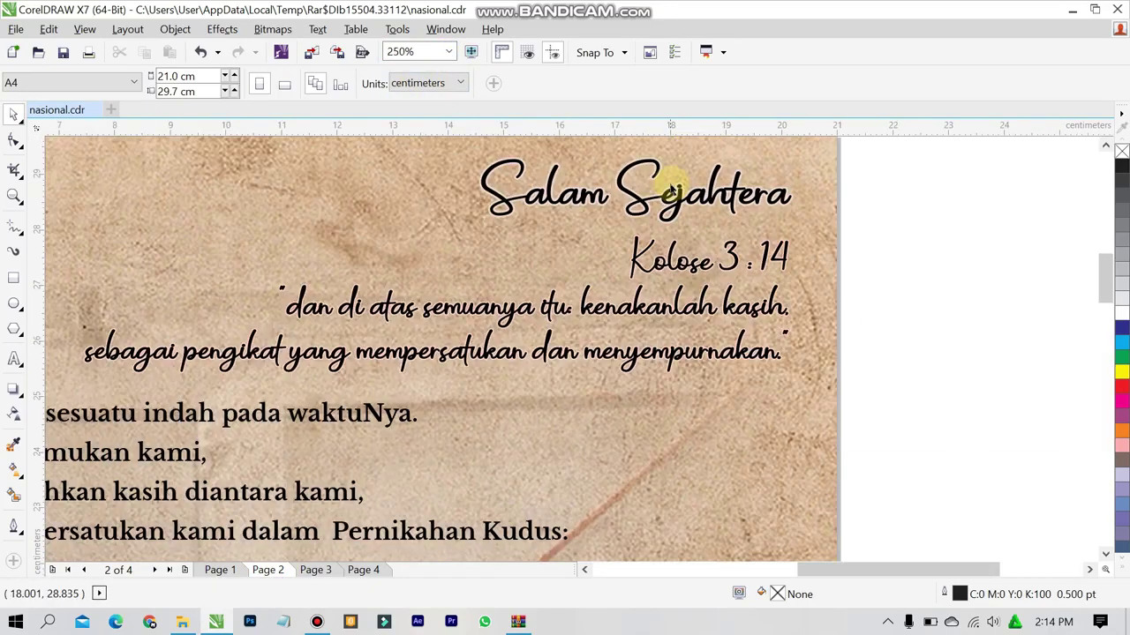
left_click(675, 187)
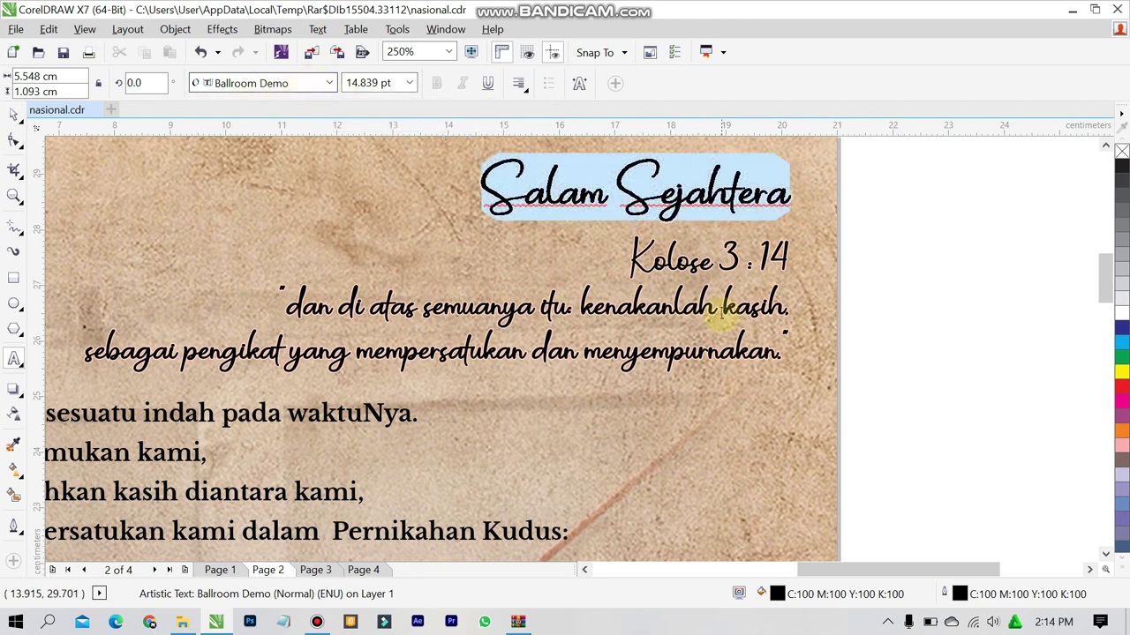
triple_click(680, 258)
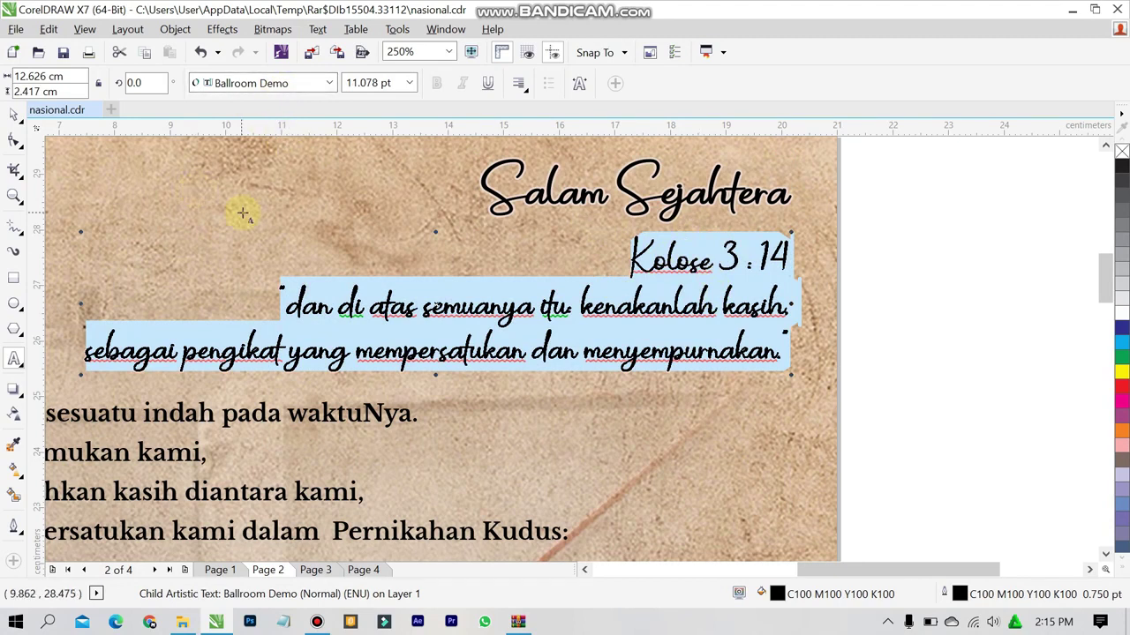
Step: Check the font of the four-line paragraph beginning "Tuhan membuat segala sesuatu indah pada waktuNya"
scroll(246, 213, "down", 3)
scroll(177, 309, "down", 5)
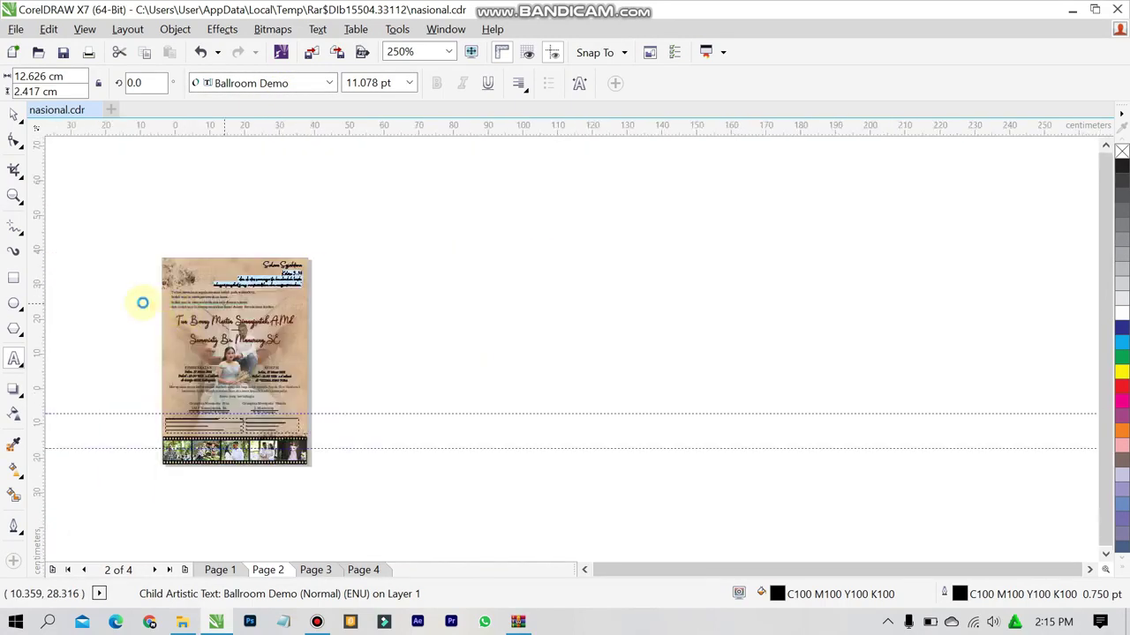
scroll(231, 315, "up", 3)
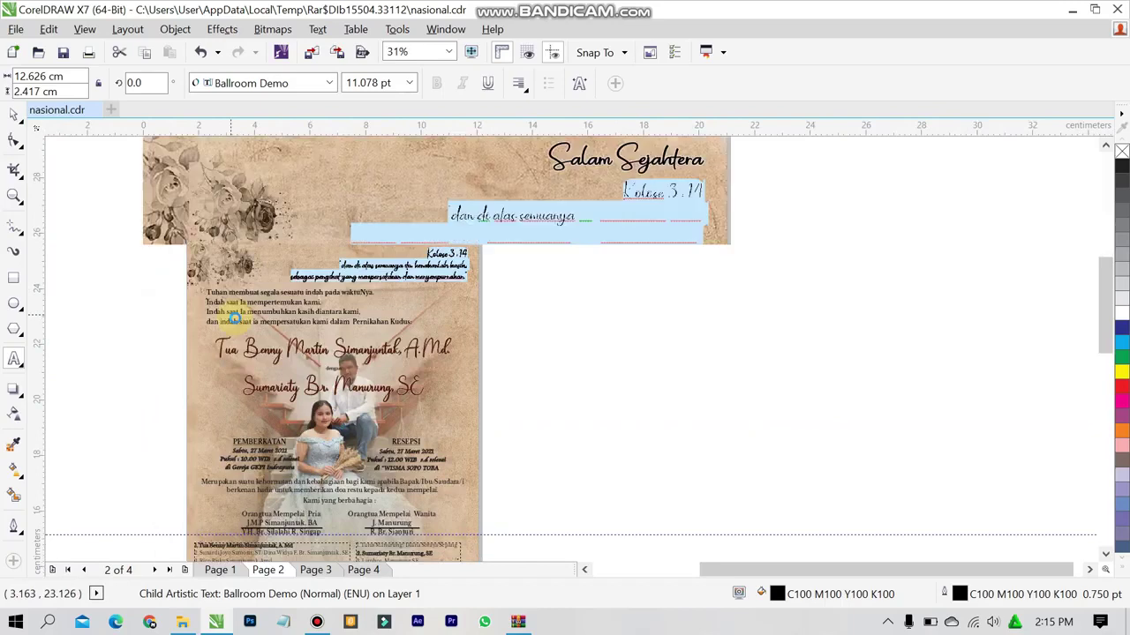
left_click(231, 304)
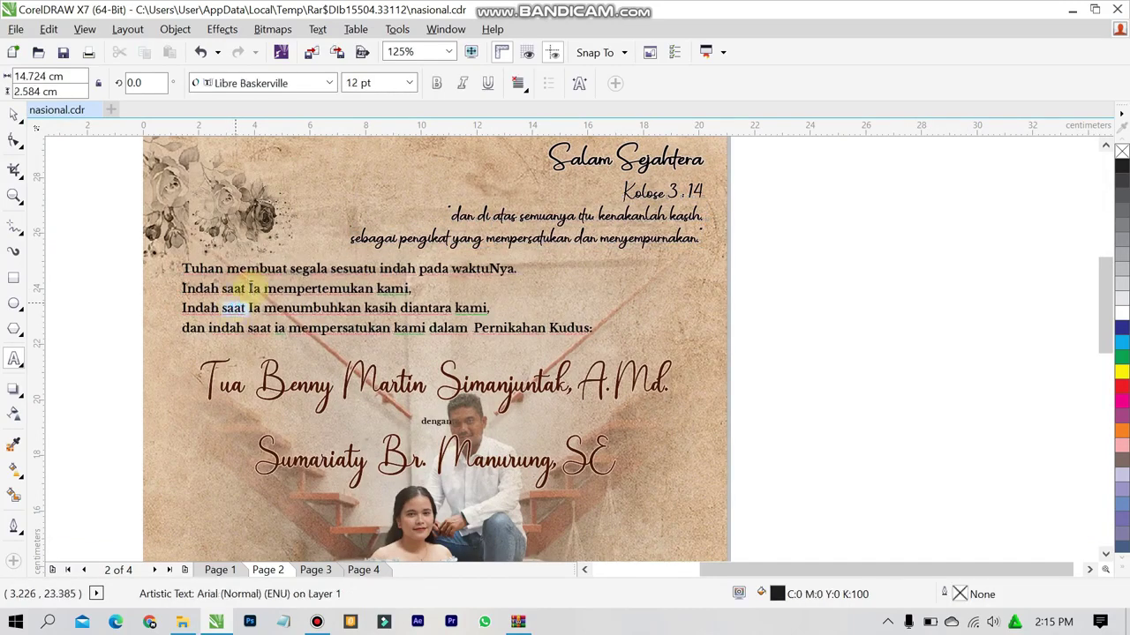
key("ctrl+a")
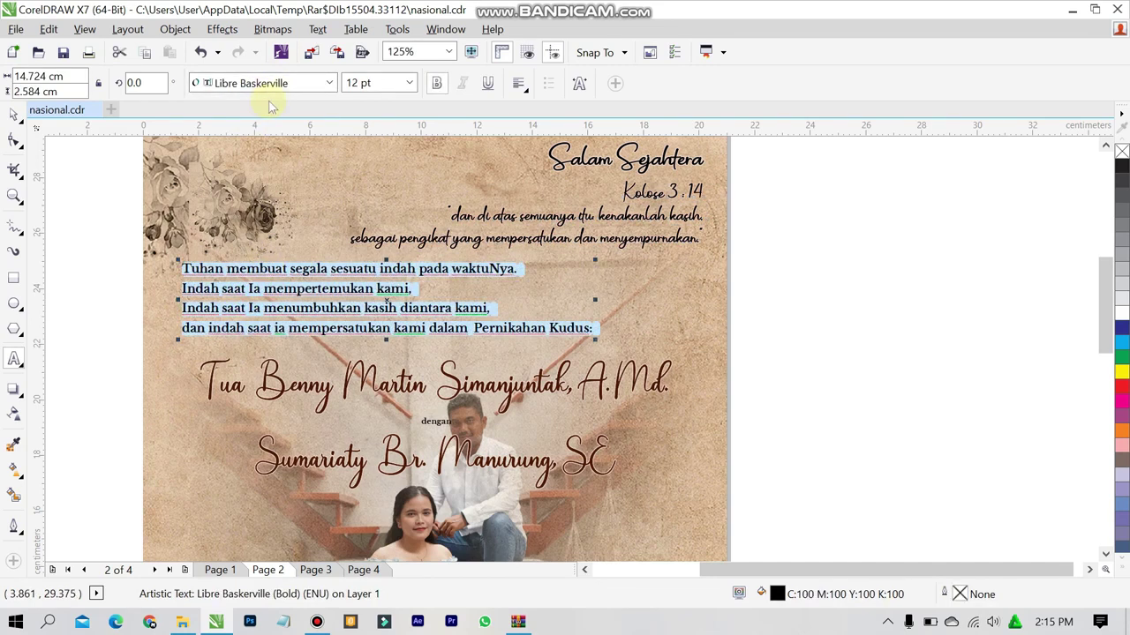
key("shift+F12")
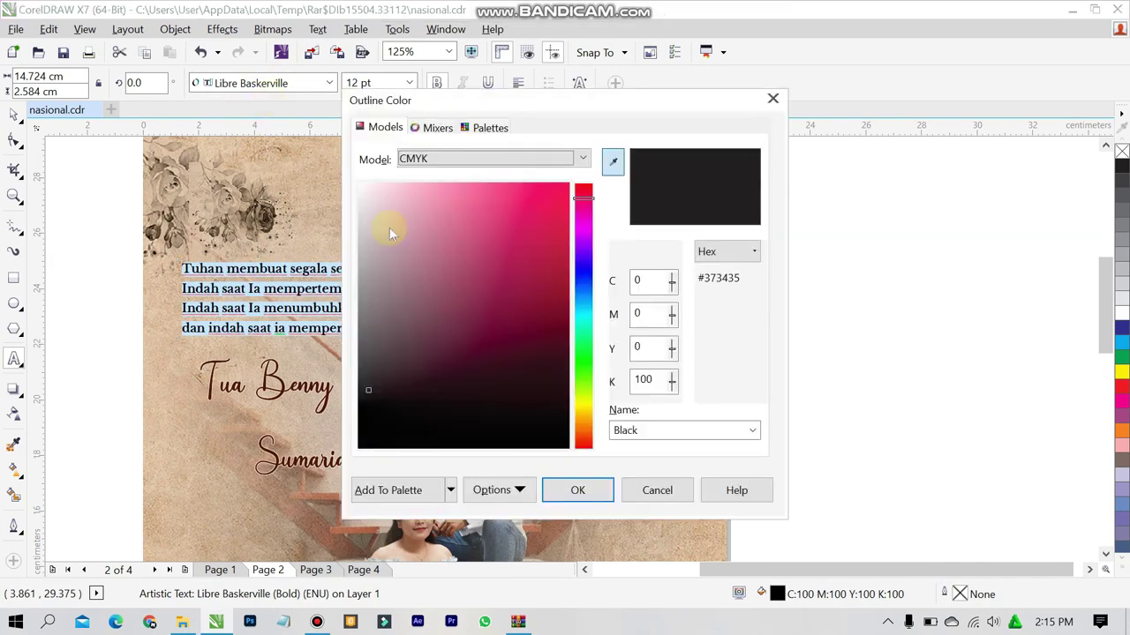
left_click(658, 490)
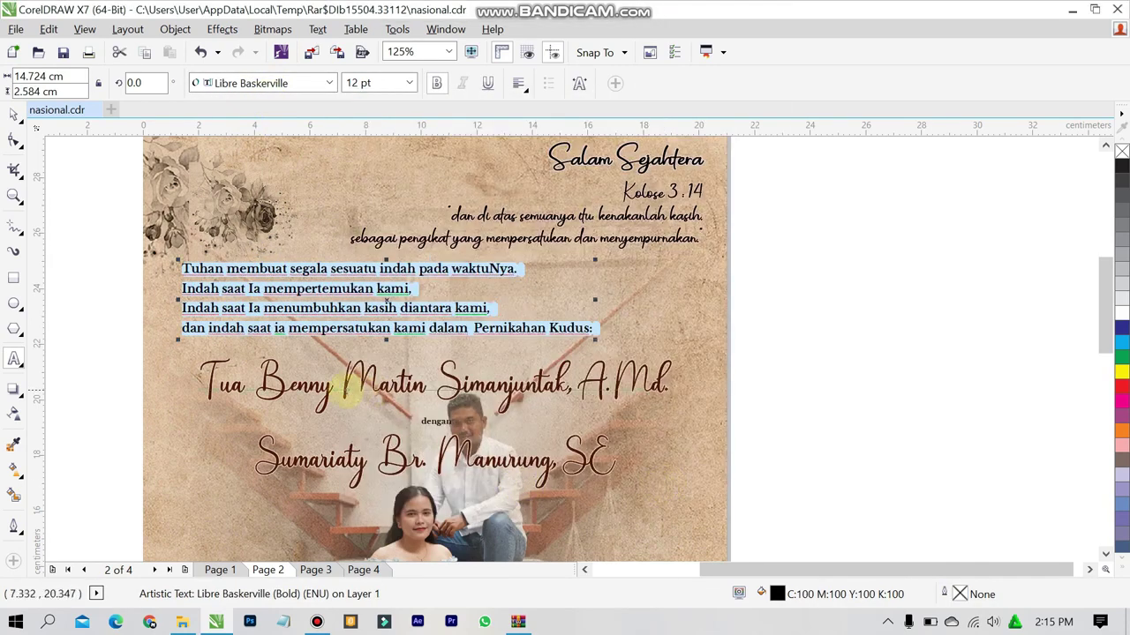
Step: Check the font used for the full names of the groom and the bride
left_click(326, 394)
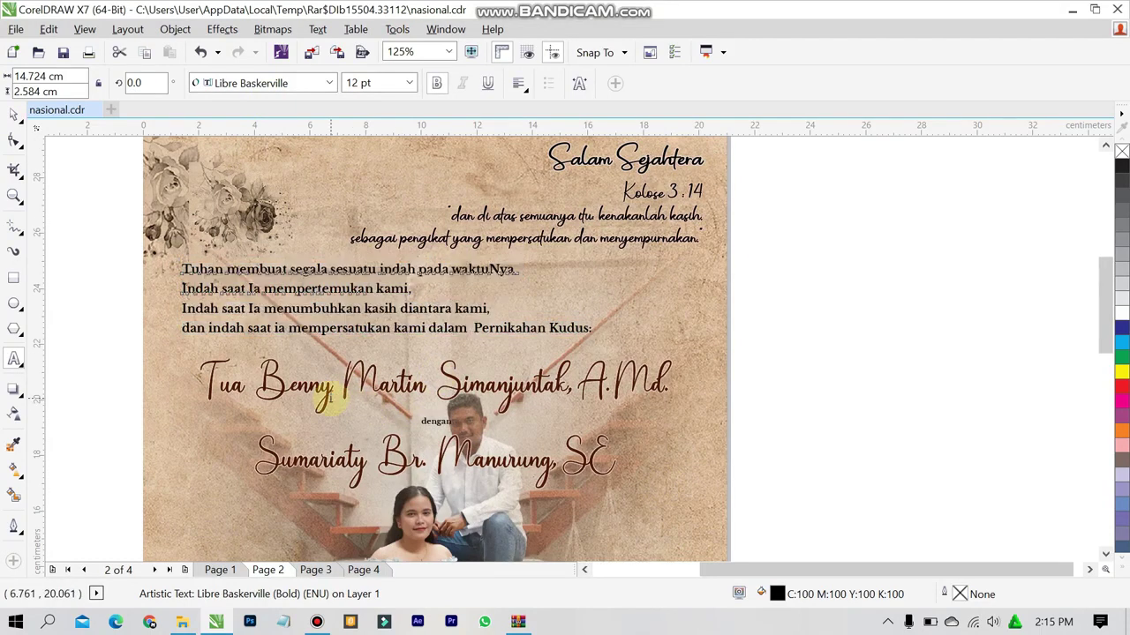
double_click(326, 394)
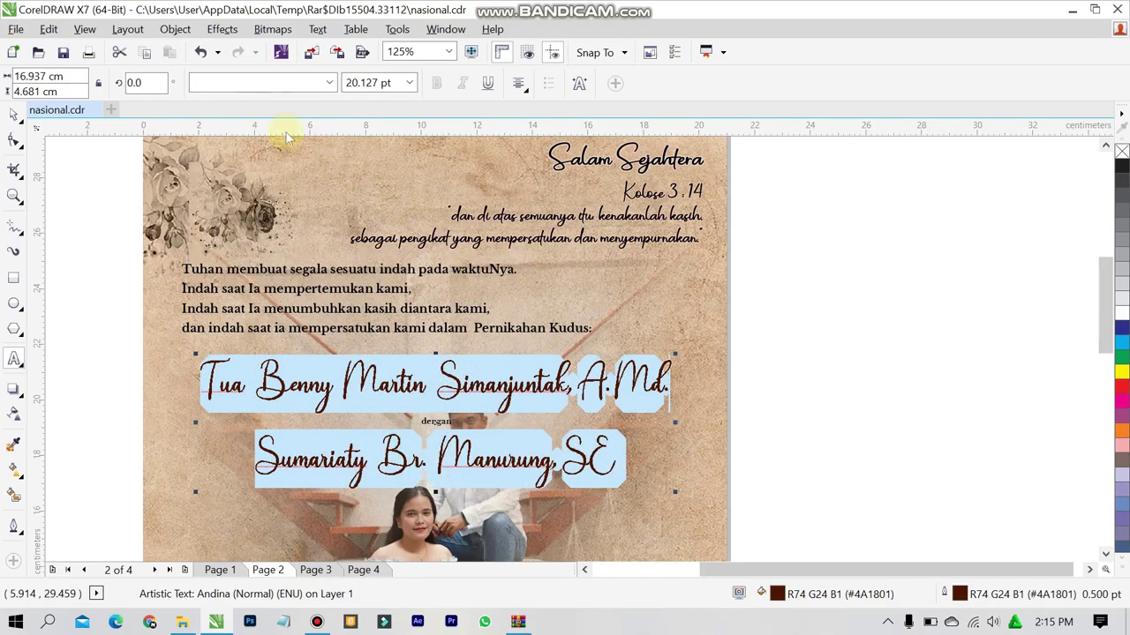
left_click(349, 399)
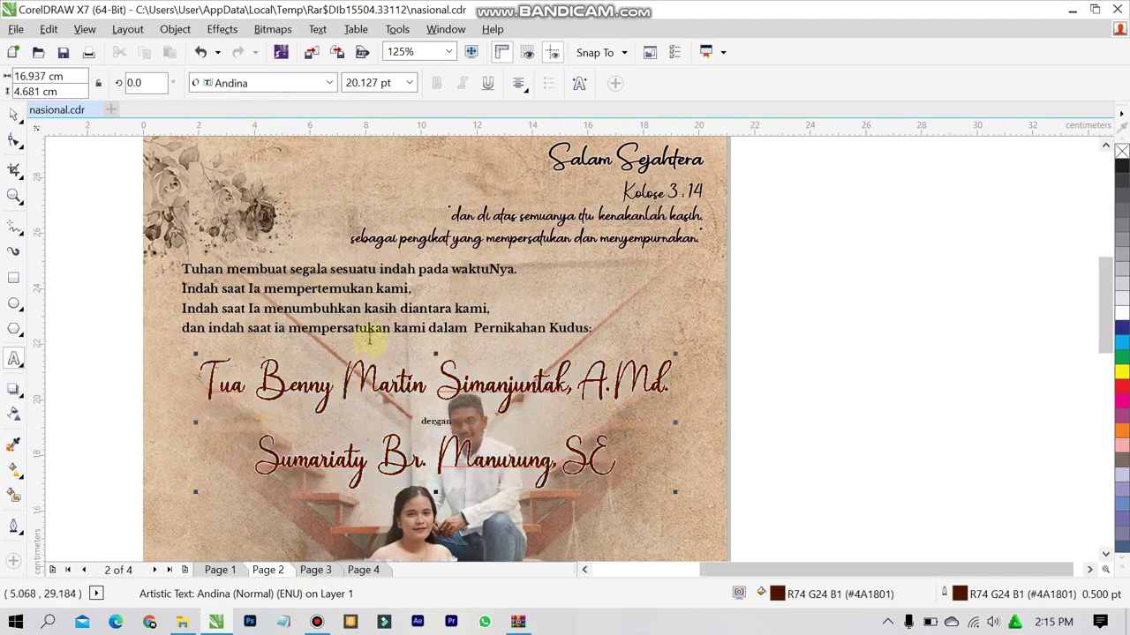
left_click_drag(252, 458, 653, 490)
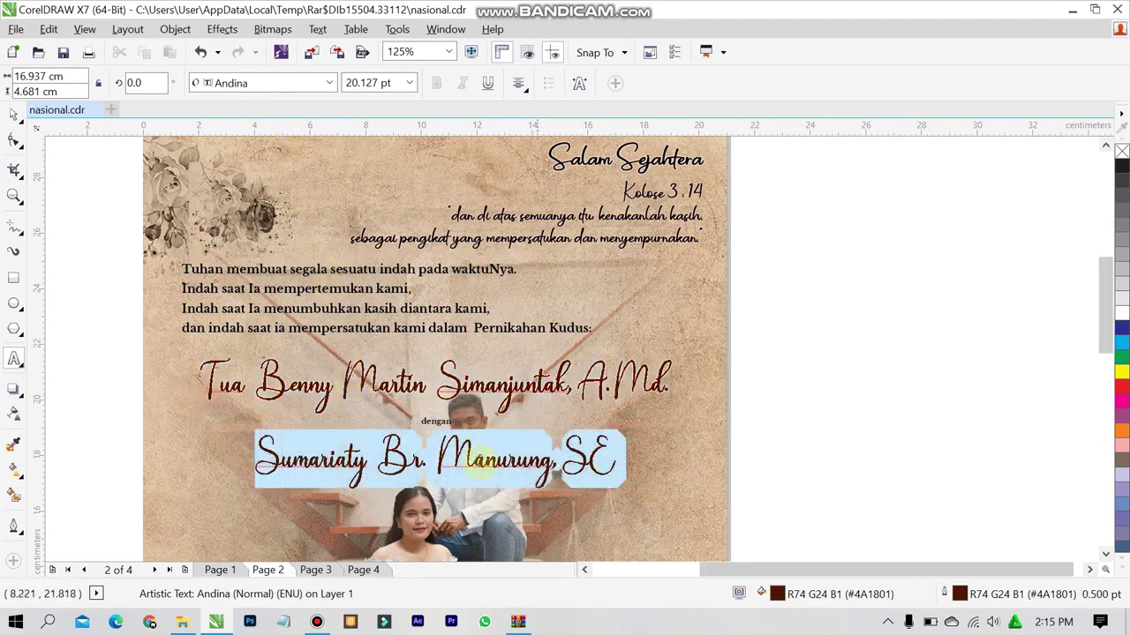
left_click(838, 401)
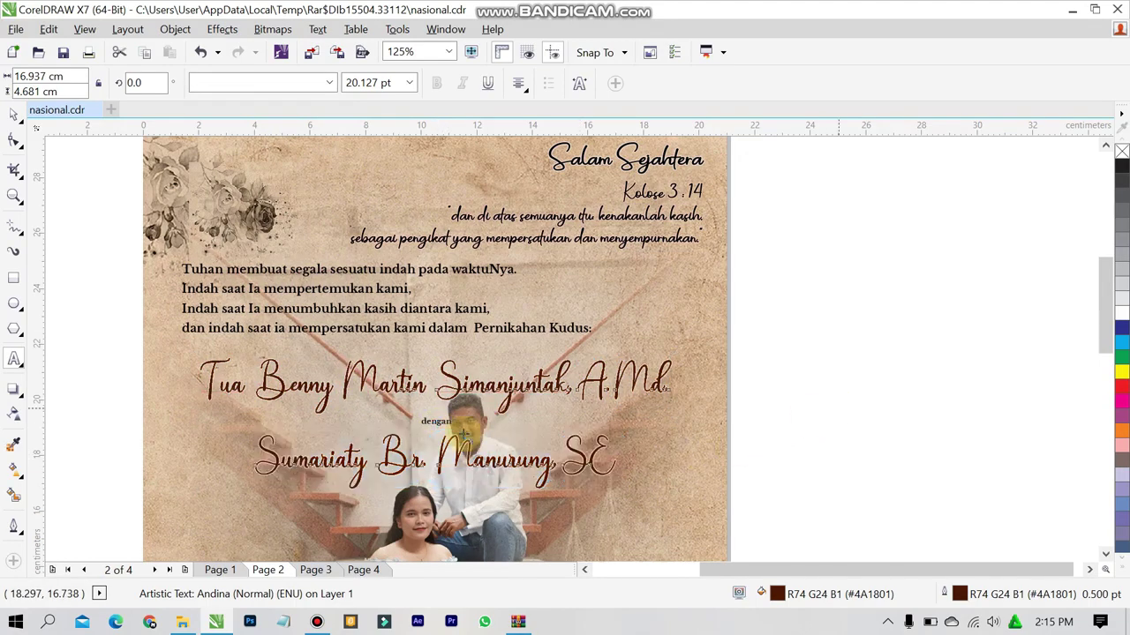
Step: Check the font of the small word "dengan" between the couple's names
scroll(418, 421, "up", 3)
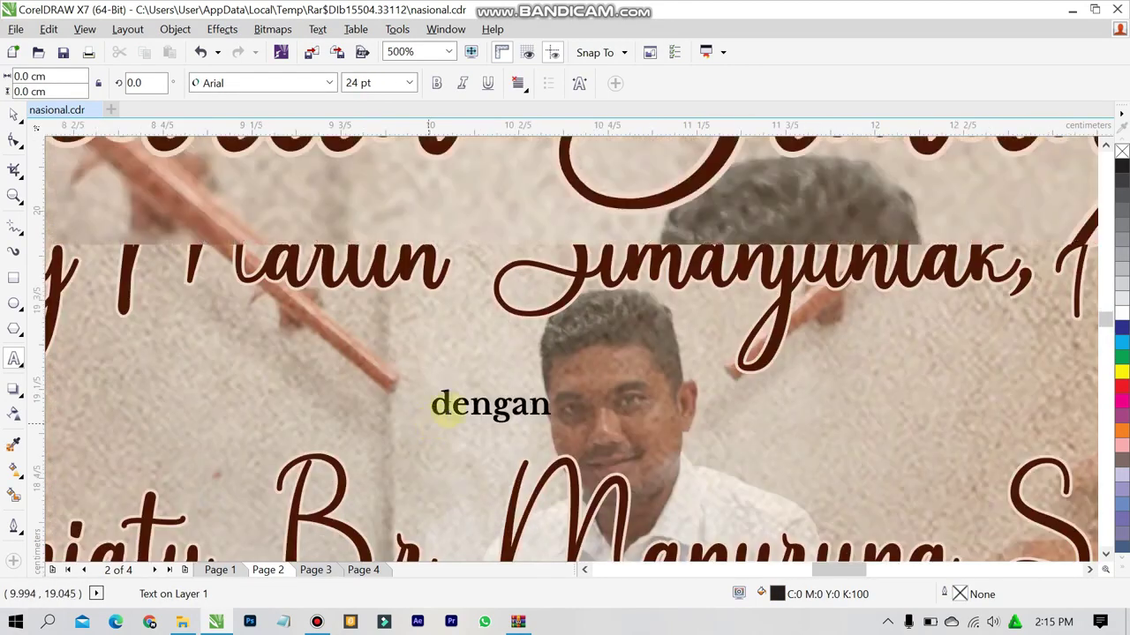
double_click(466, 386)
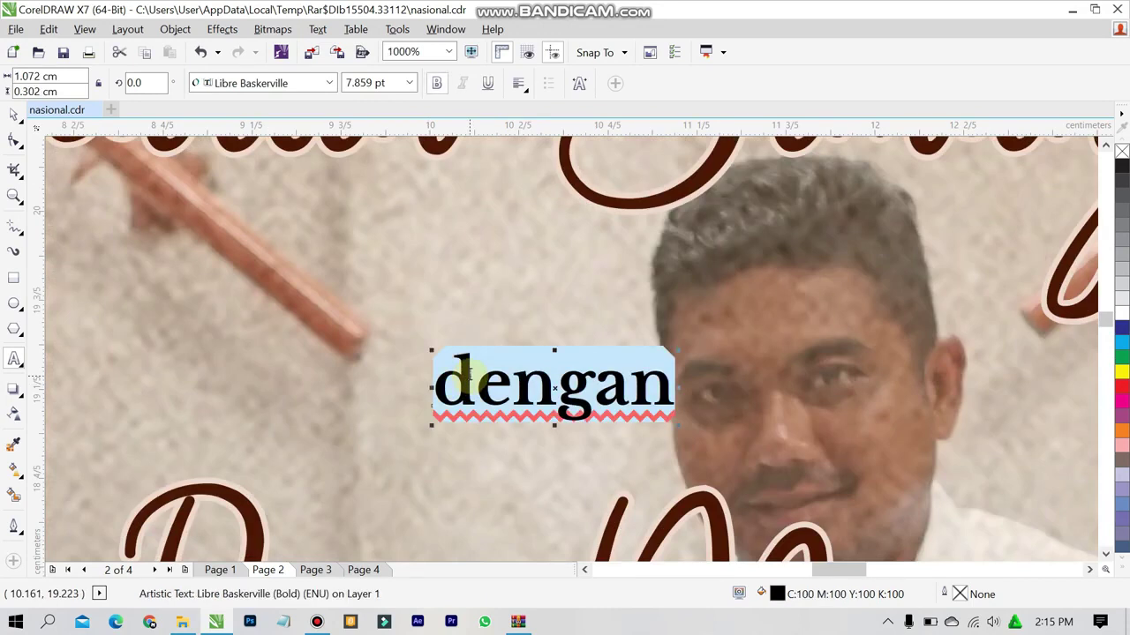
scroll(450, 402, "down", 2)
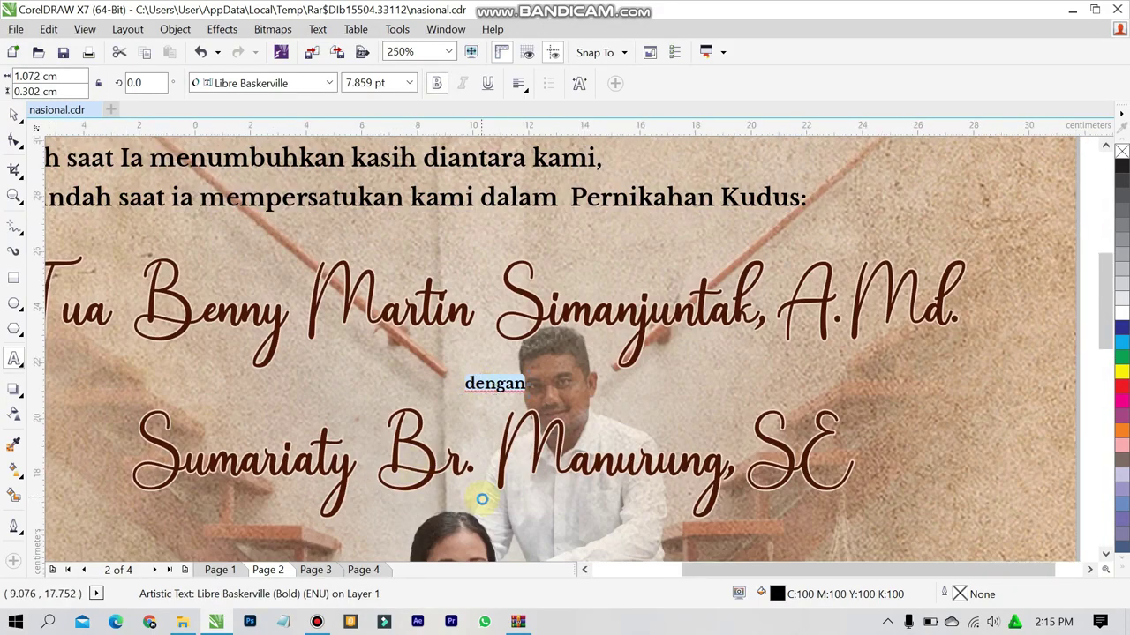
scroll(479, 497, "down", 4)
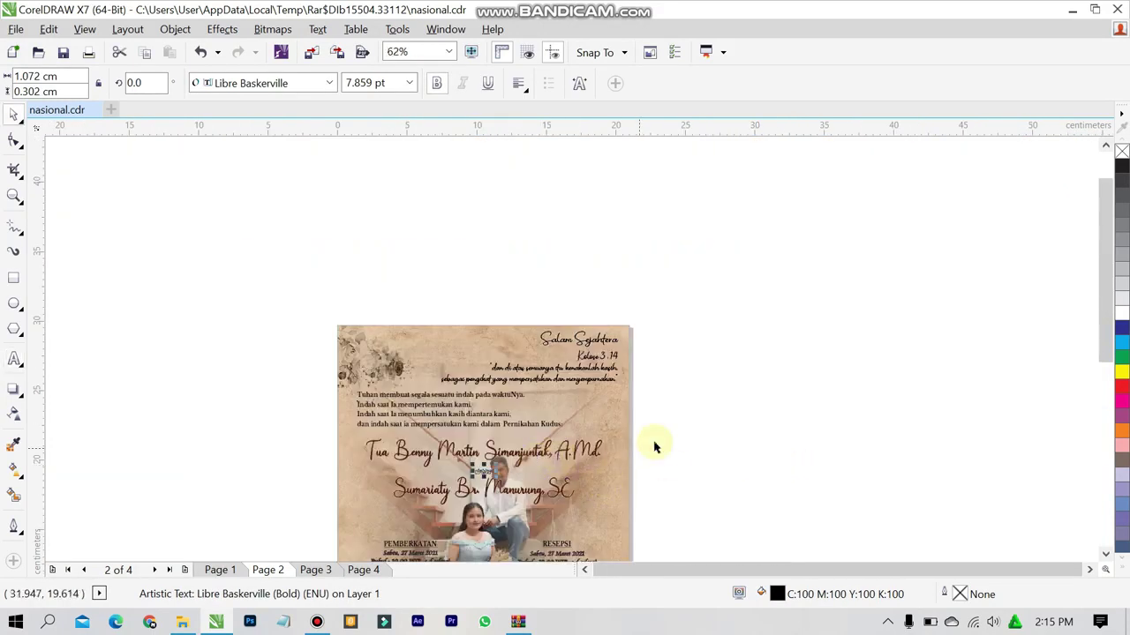
key("Escape")
Step: Ungroup the block holding the PEMBERKATAN and RESEPSI details and the "Merupakan suatu kehormatan" paragraph
left_click(1105, 552)
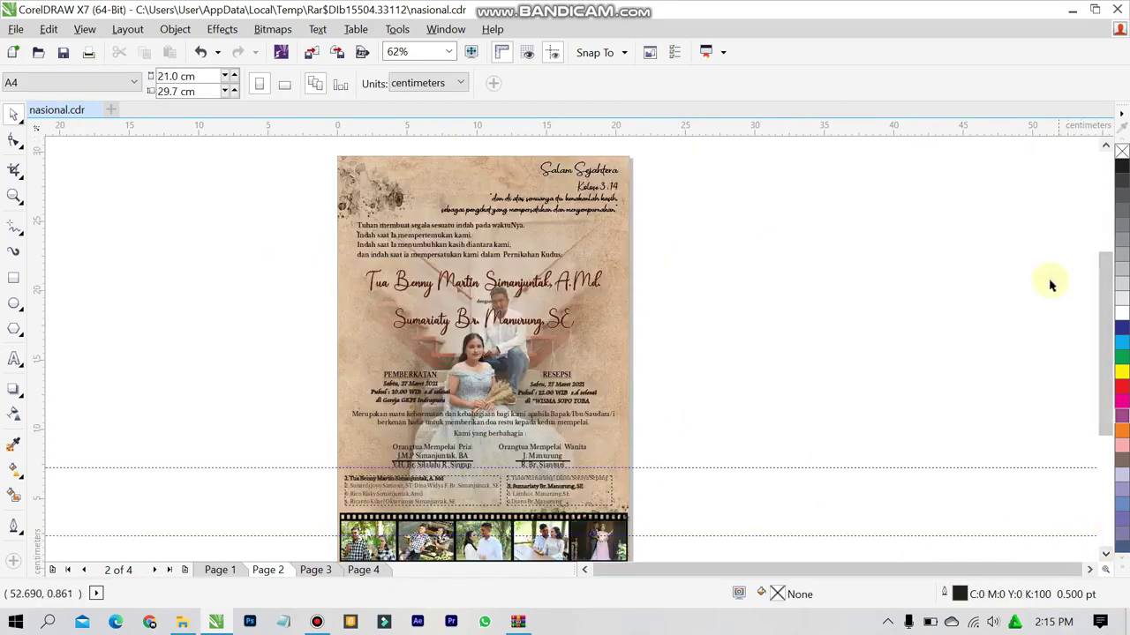
scroll(394, 388, "up", 2)
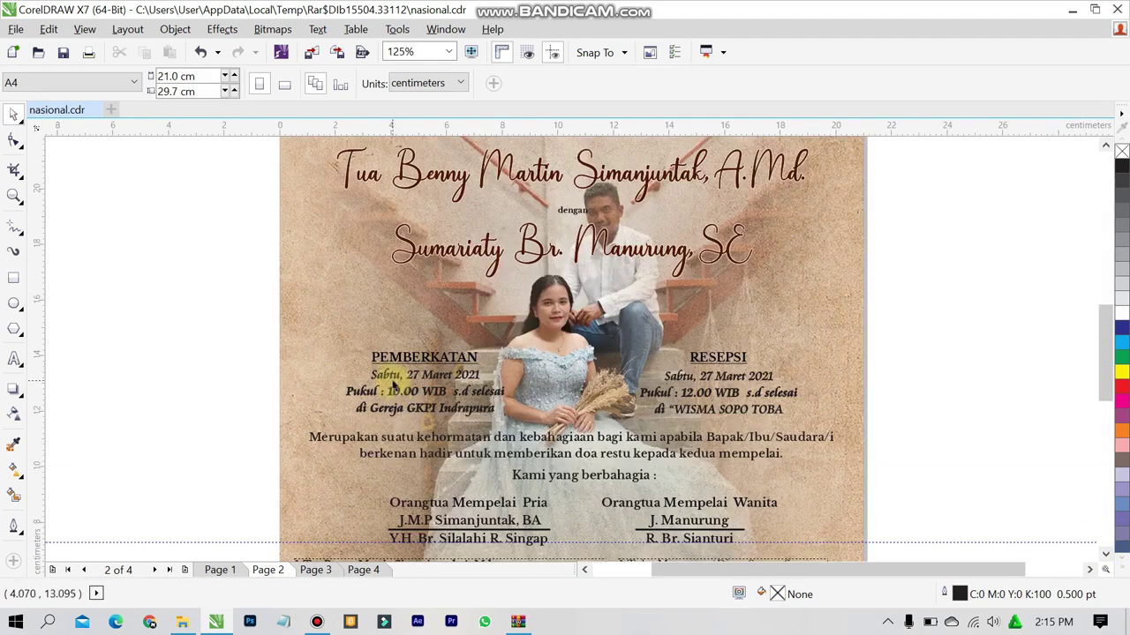
left_click(441, 362)
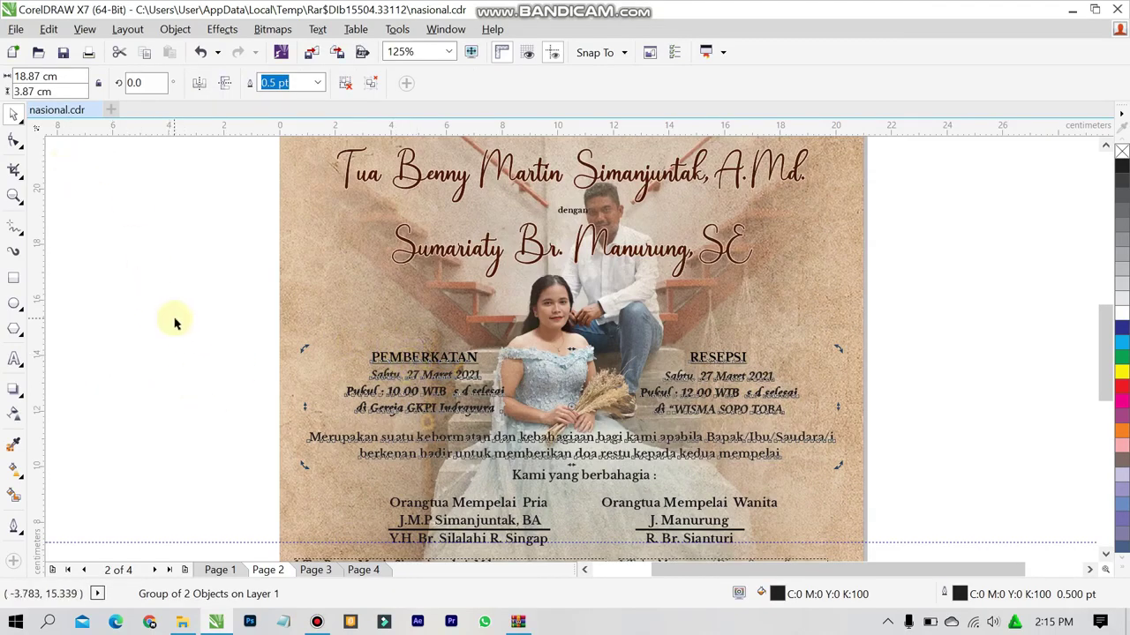
left_click(980, 289)
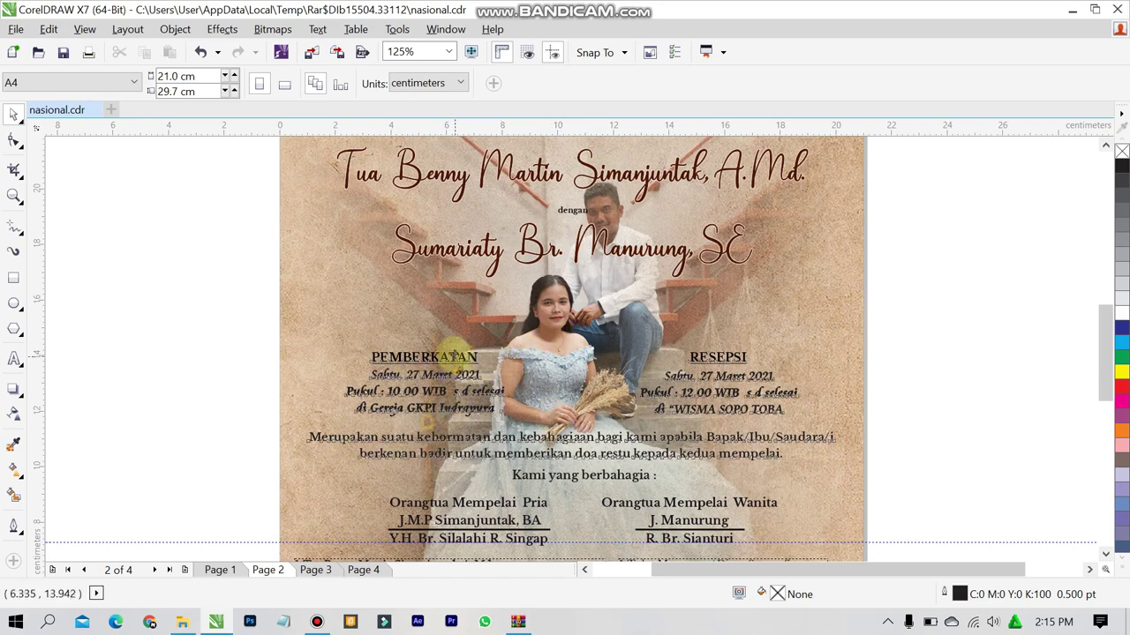
left_click(458, 361)
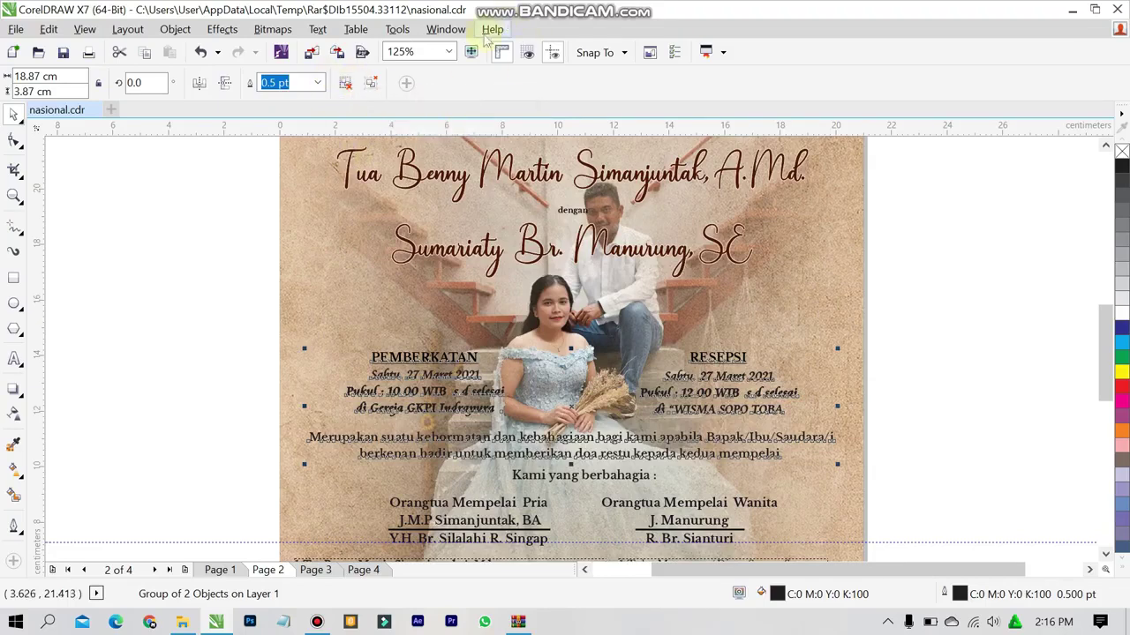
left_click(342, 83)
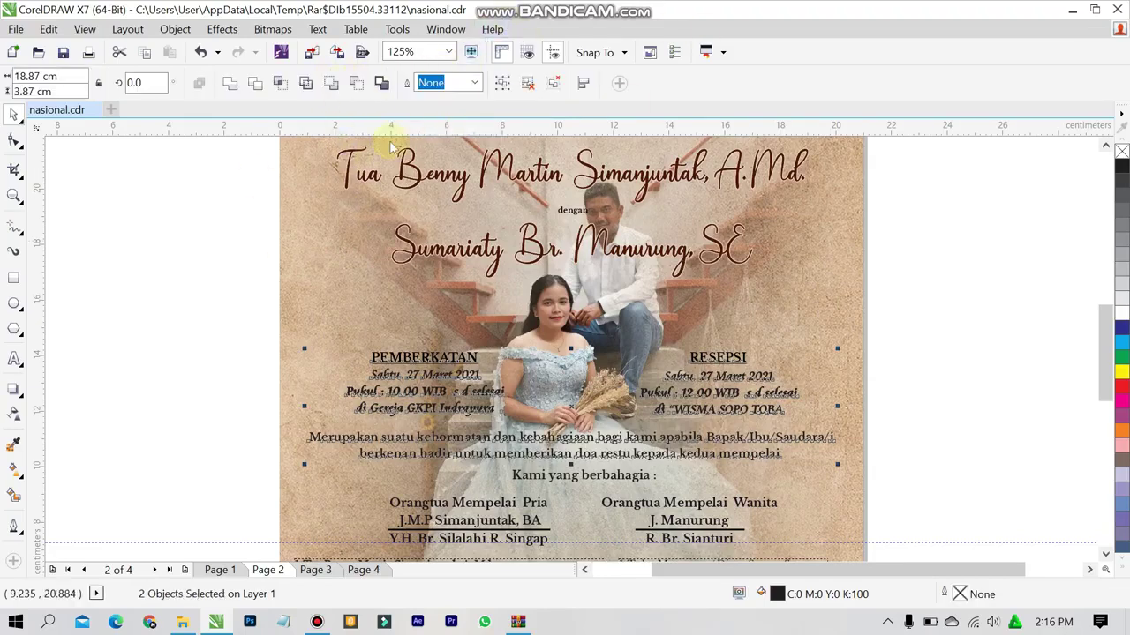
left_click(259, 359)
Step: Ungroup the PEMBERKATAN and RESEPSI headings and their schedule details into separate text objects
left_click(411, 357)
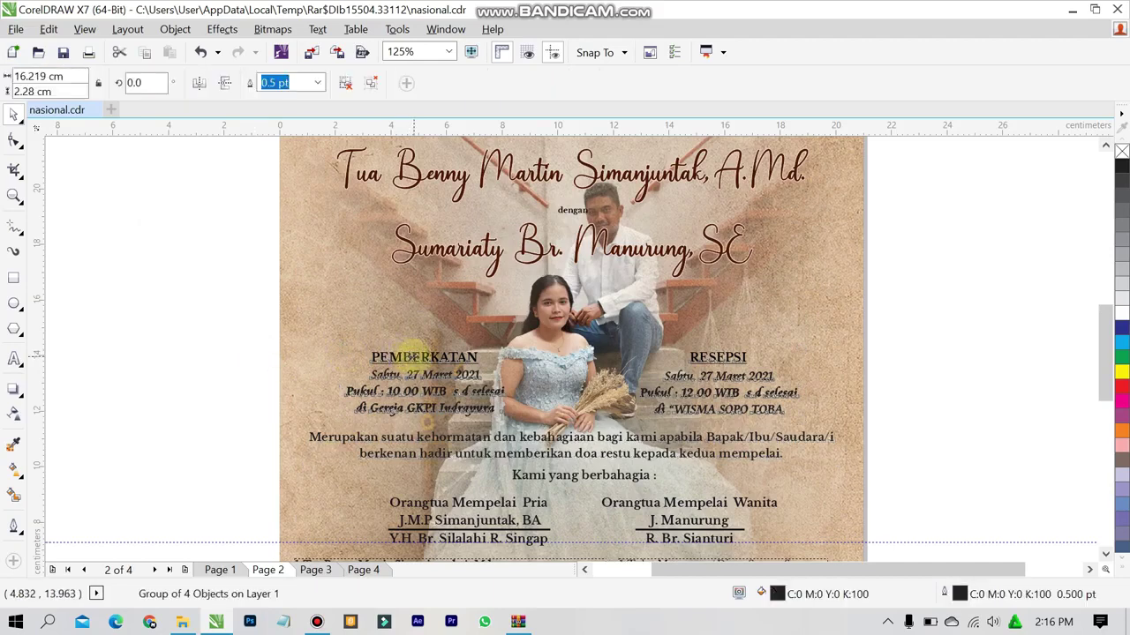
left_click(343, 83)
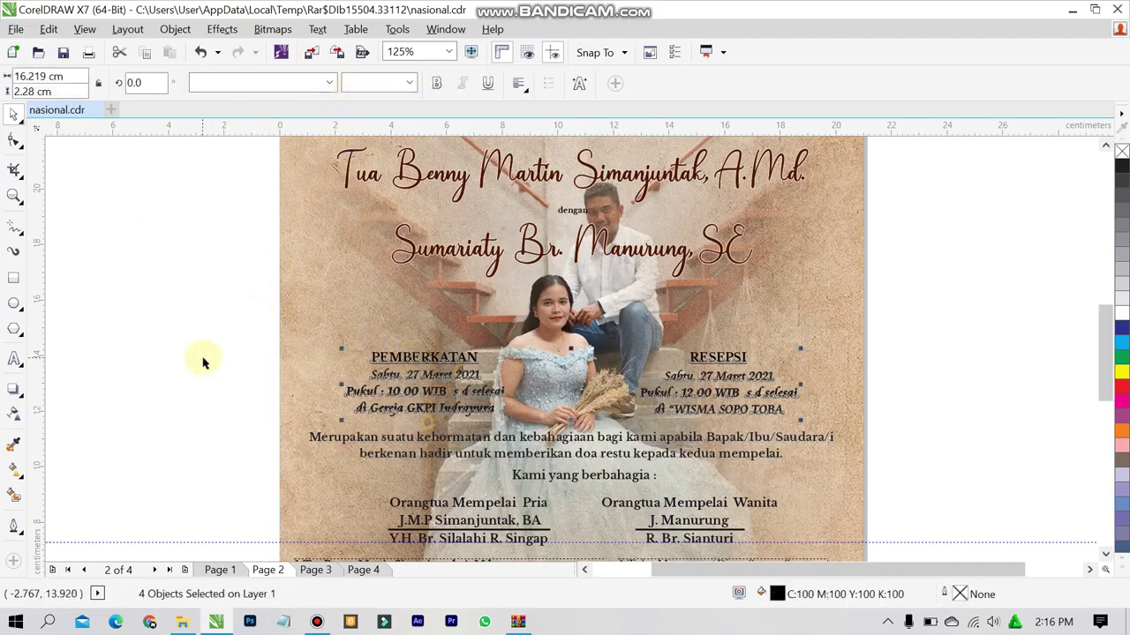
left_click(240, 346)
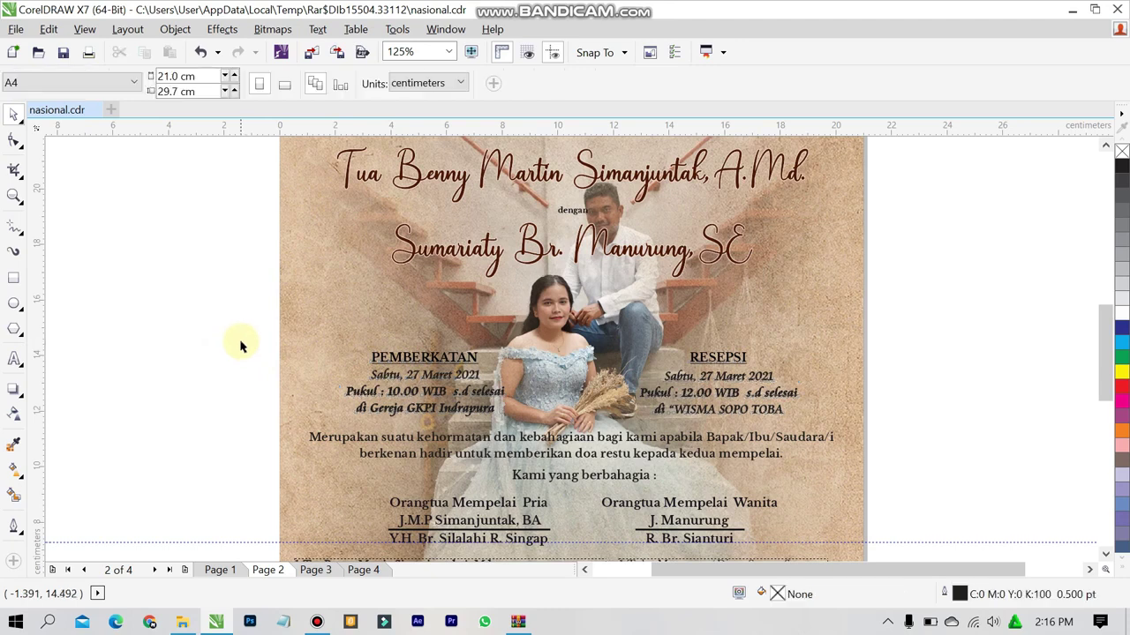
Step: Check the fonts of the PEMBERKATAN and RESEPSI headings and of the date, time and venue text beneath them
left_click(409, 362)
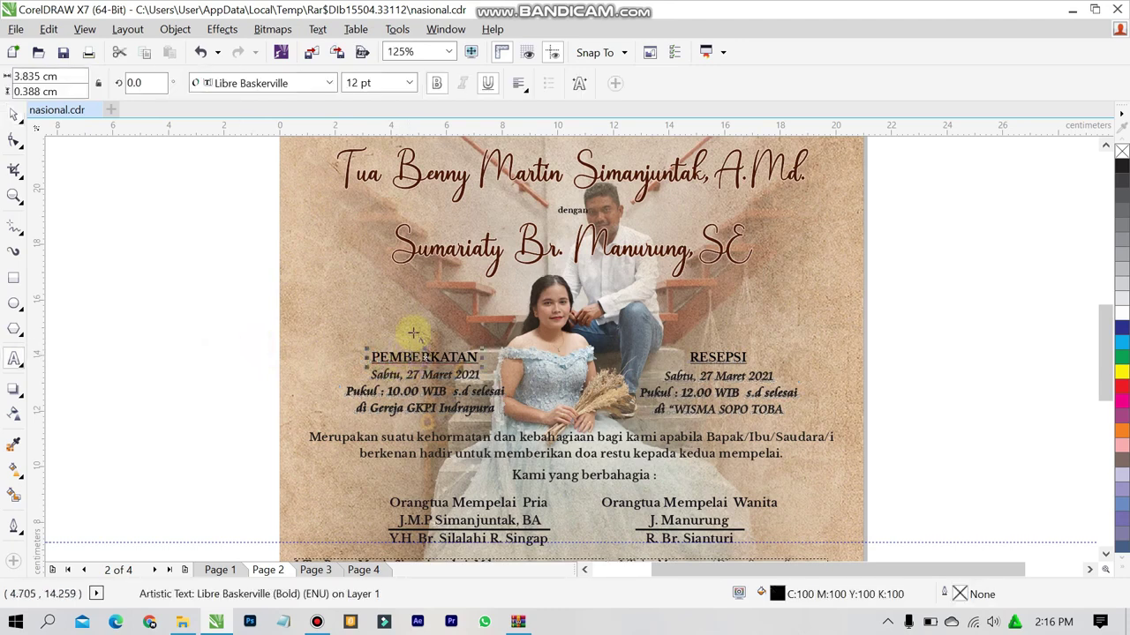
key("ctrl+a")
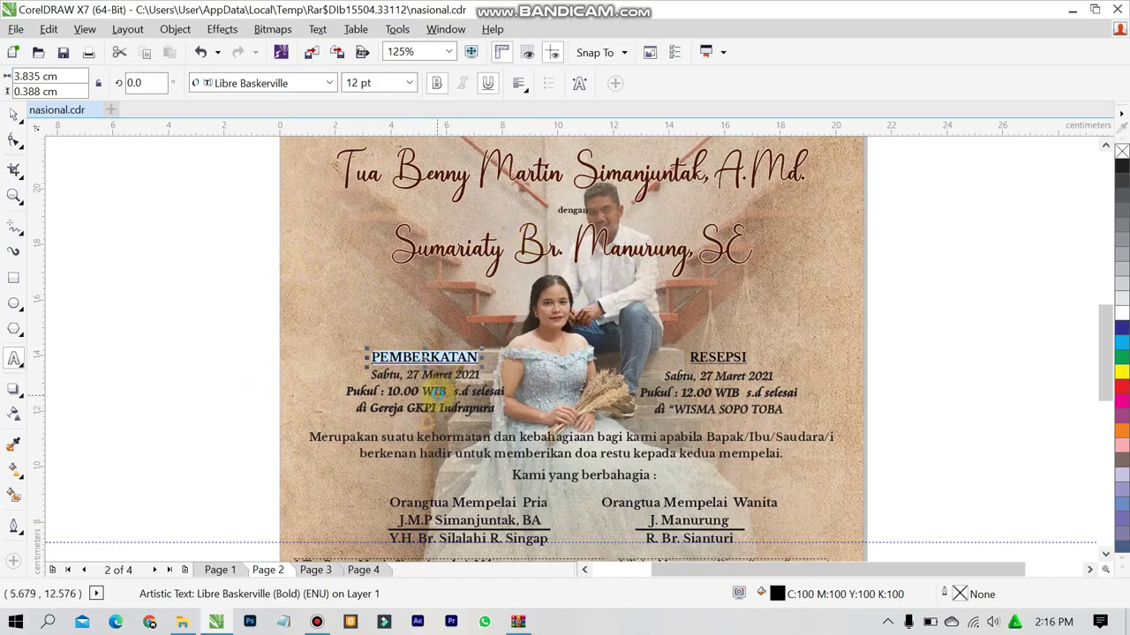
left_click(436, 393)
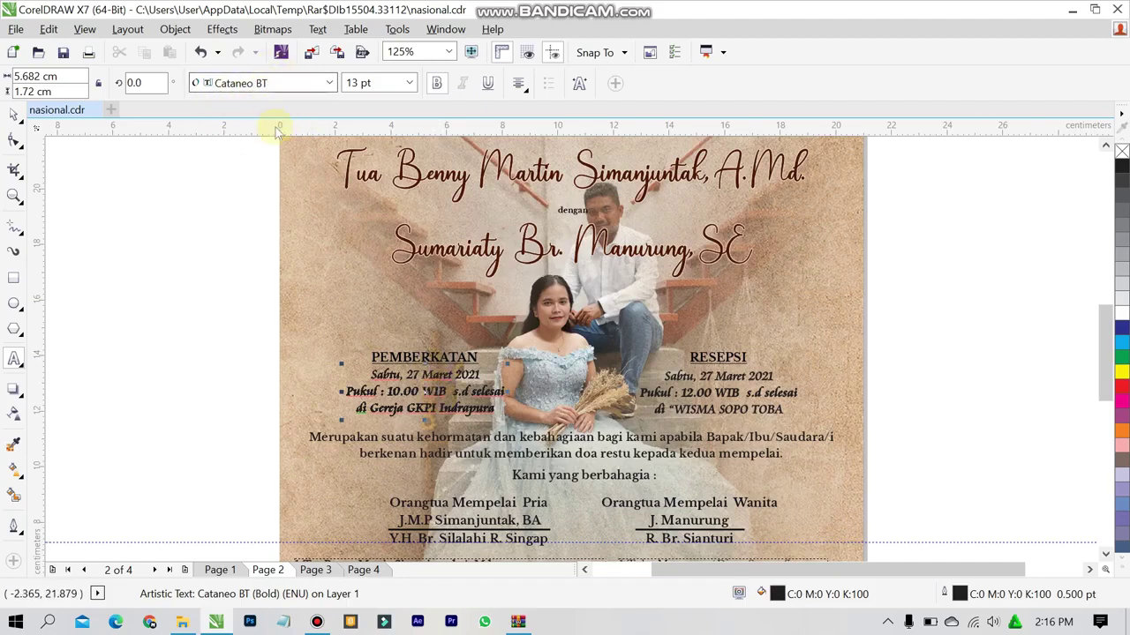
left_click(704, 358)
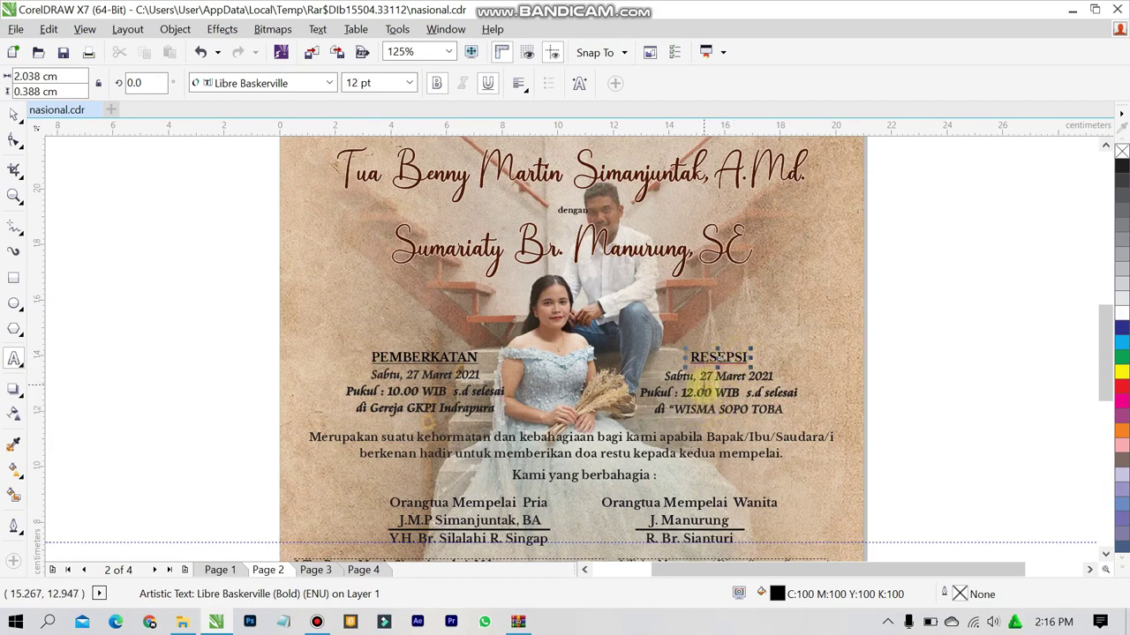
left_click(715, 393)
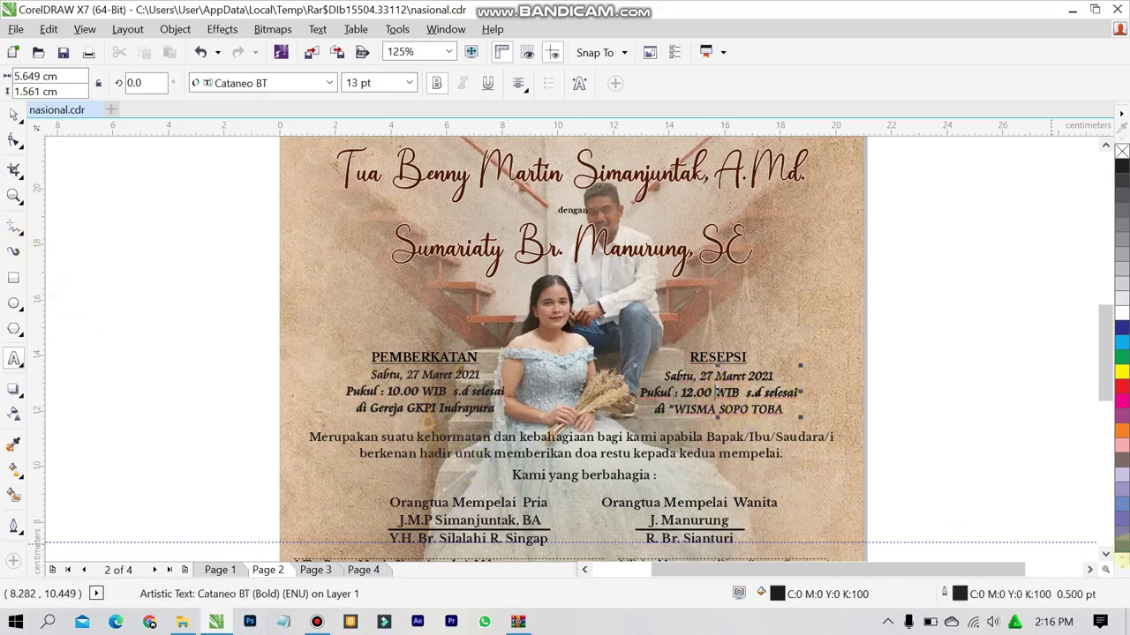
Step: Check the fonts of the "Merupakan suatu kehormatan" paragraph and the "Kami yang berbahagia" line on page 2
left_click(1106, 556)
left_click(1106, 556)
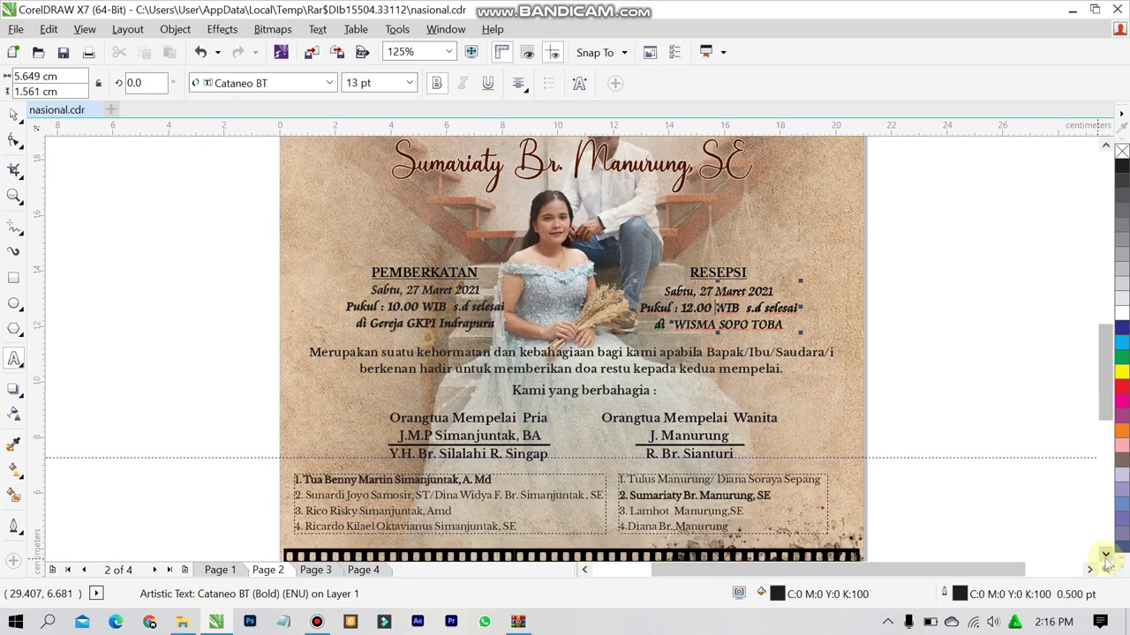
left_click(446, 356)
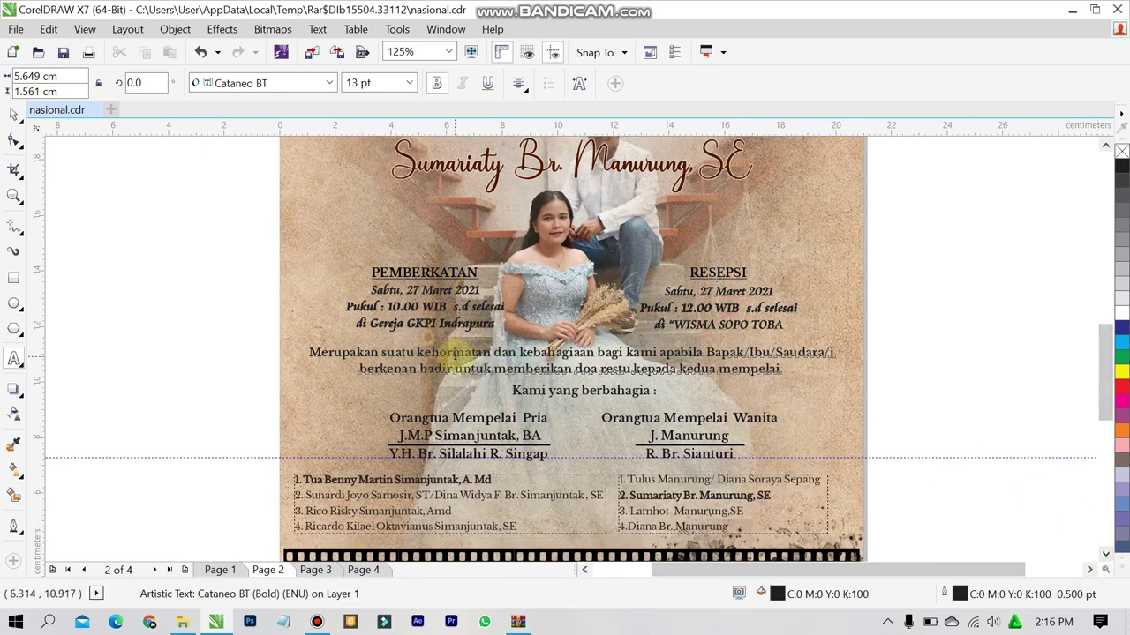
left_click(432, 371)
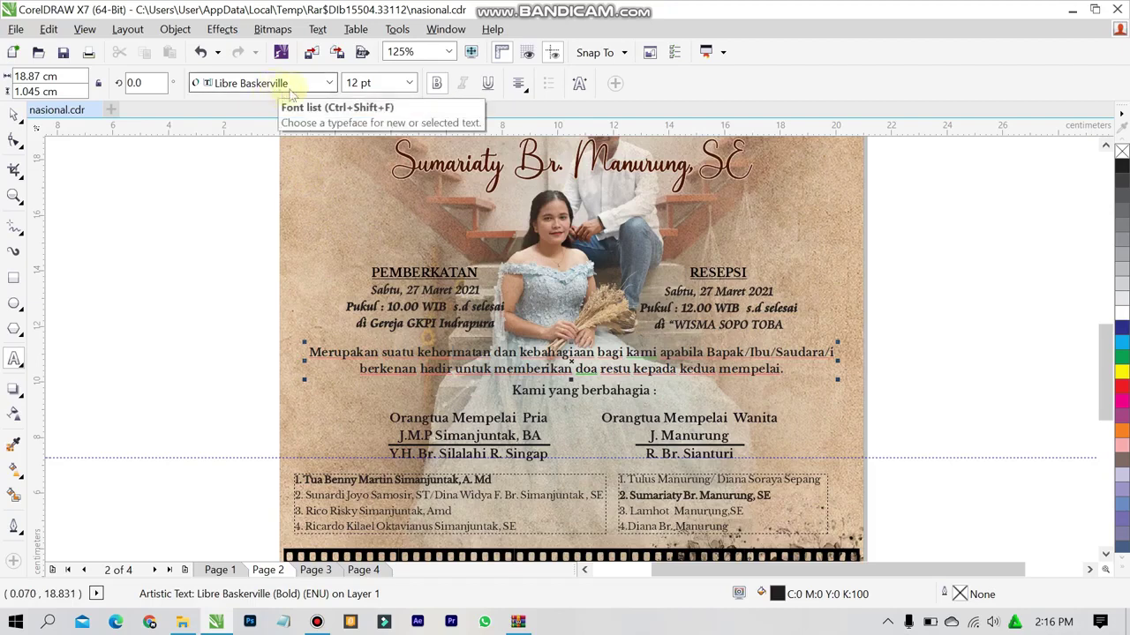
left_click(530, 390)
double_click(530, 390)
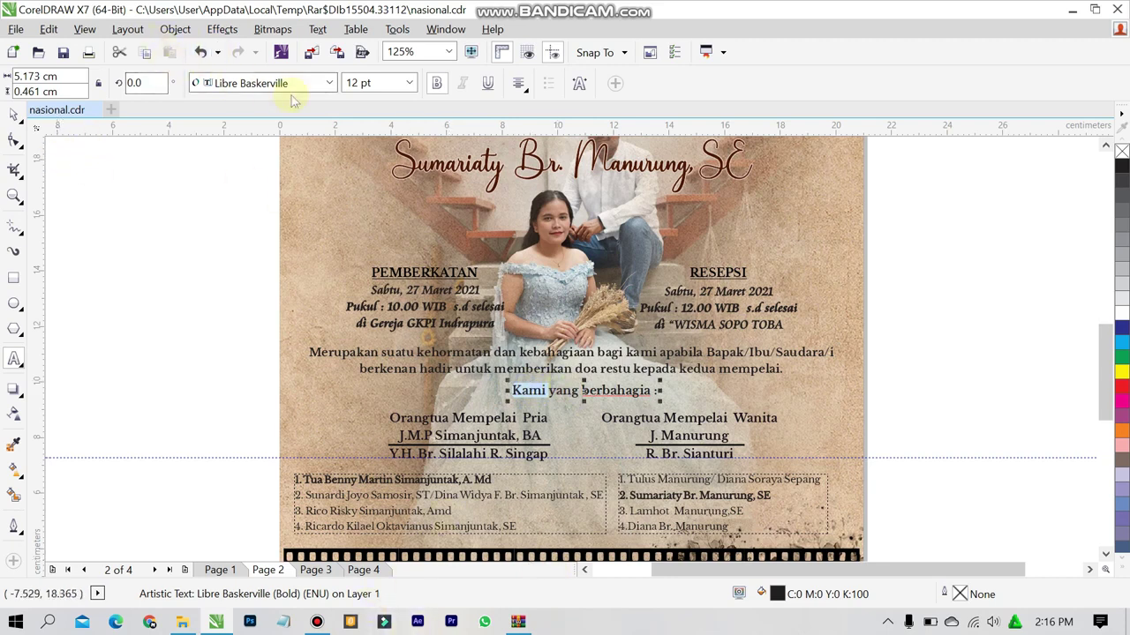
Step: Check the fonts of the Orangtua Mempelai Pria and Orangtua Mempelai Wanita text blocks
left_click(436, 418)
key("ctrl+a")
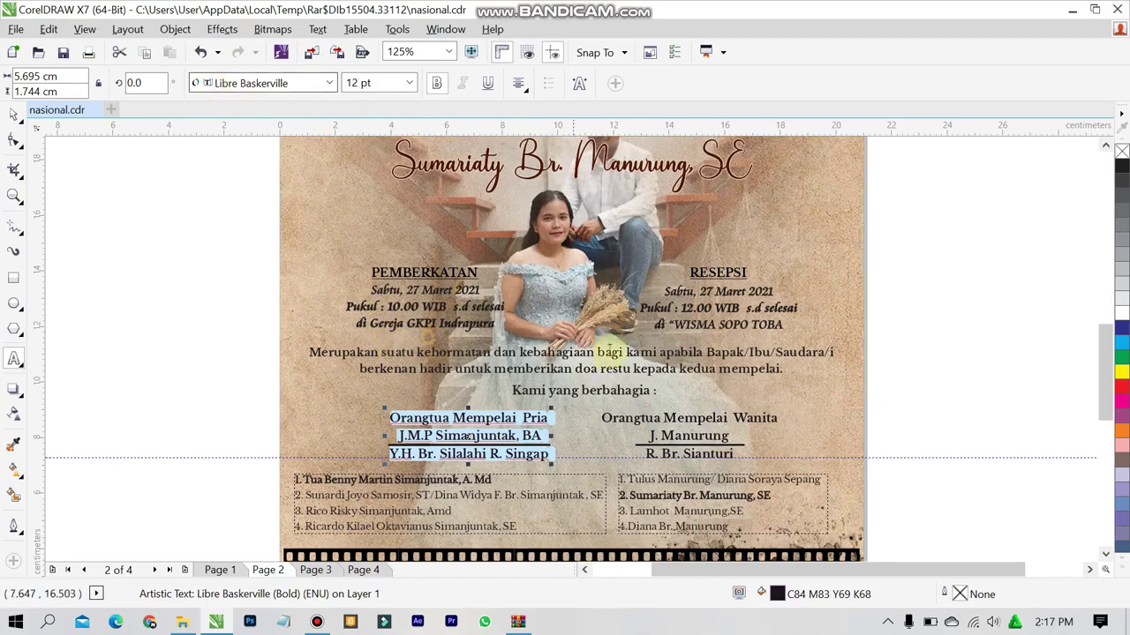
left_click(650, 421)
key("ctrl+a")
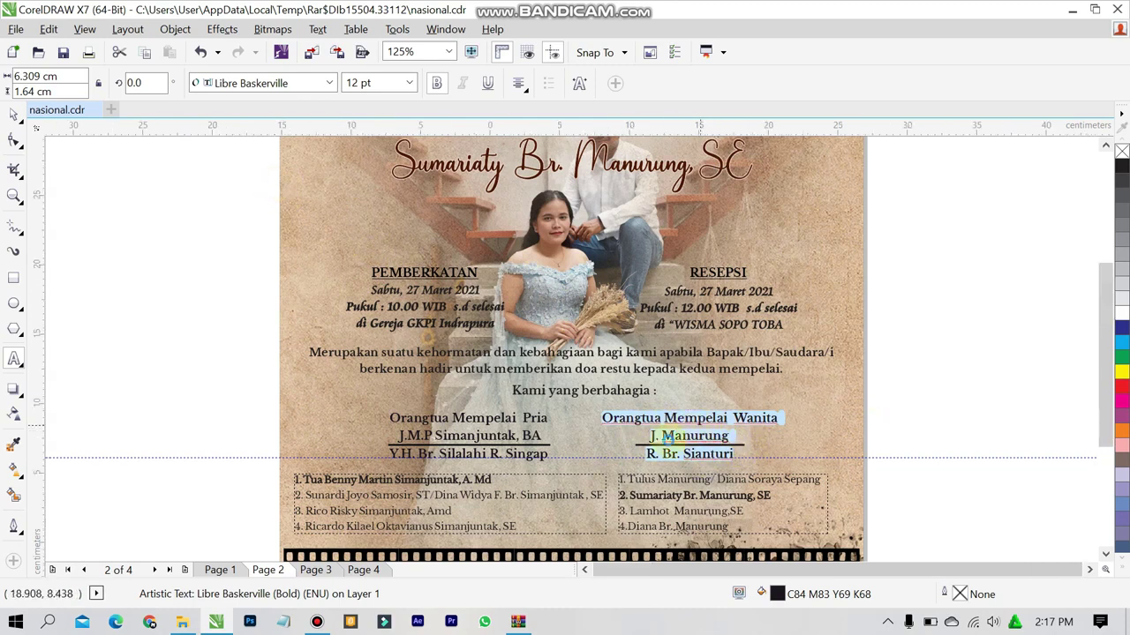
Step: Check the fonts of the two numbered family-name lists above the film strip, including the bold and regular lines
scroll(704, 425, "down", 2)
scroll(607, 483, "up", 2)
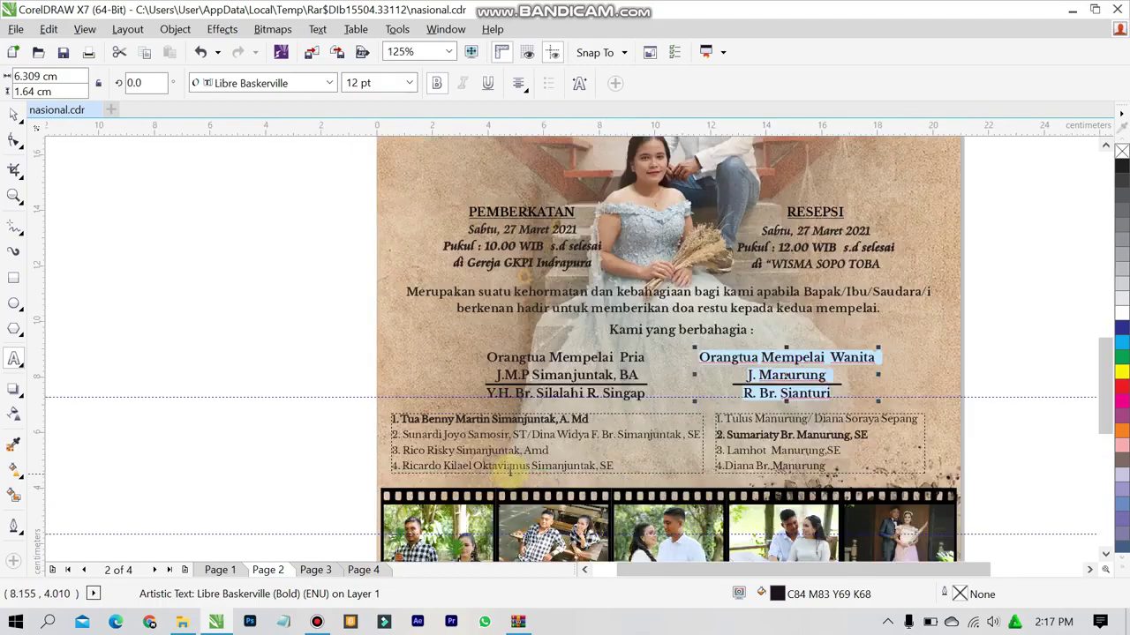
left_click(445, 424)
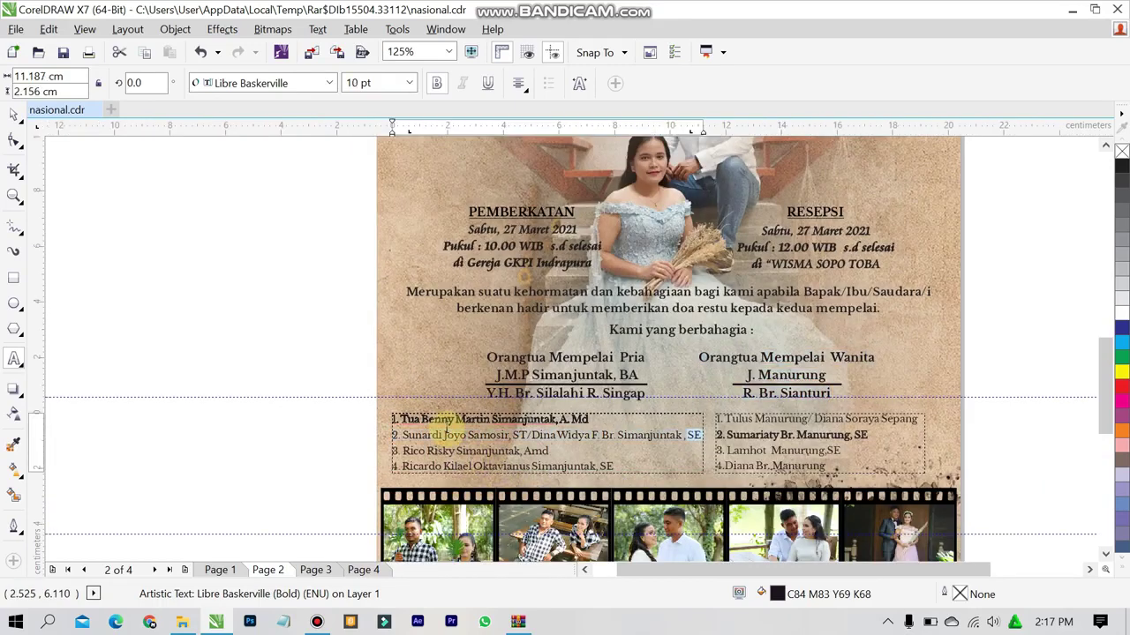
double_click(435, 419)
left_click_drag(484, 419, 393, 425)
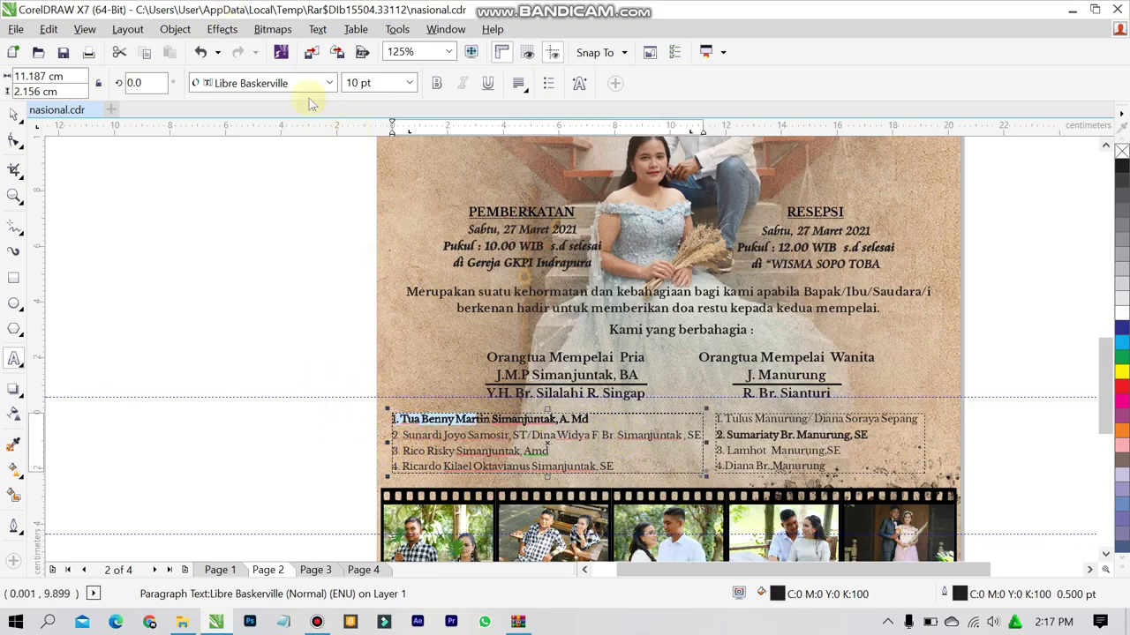
double_click(455, 435)
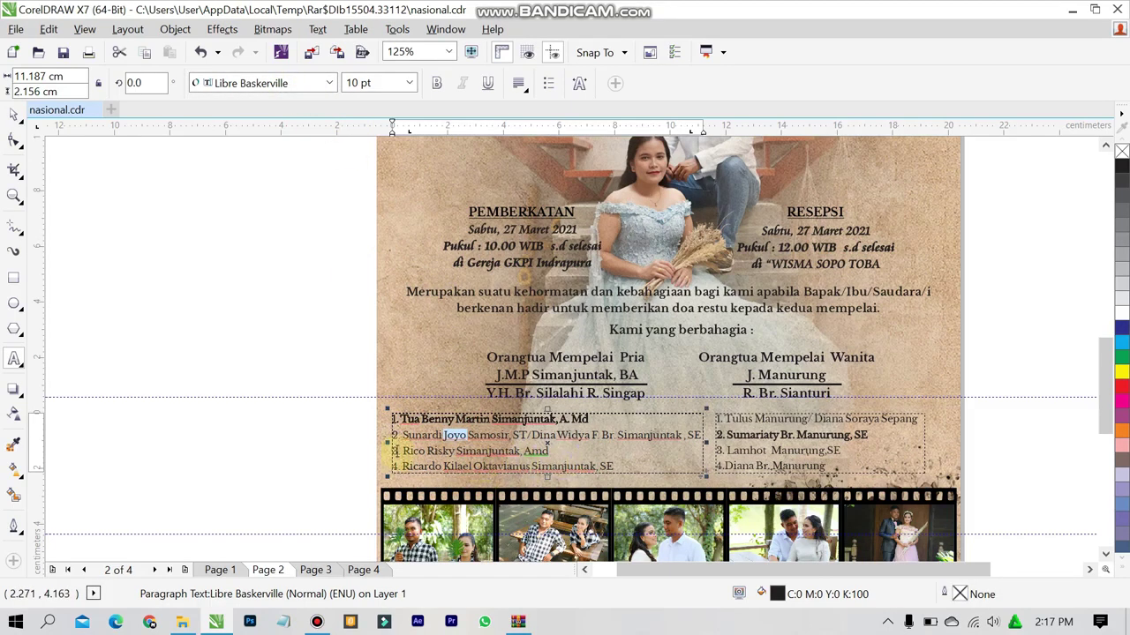
left_click(794, 433)
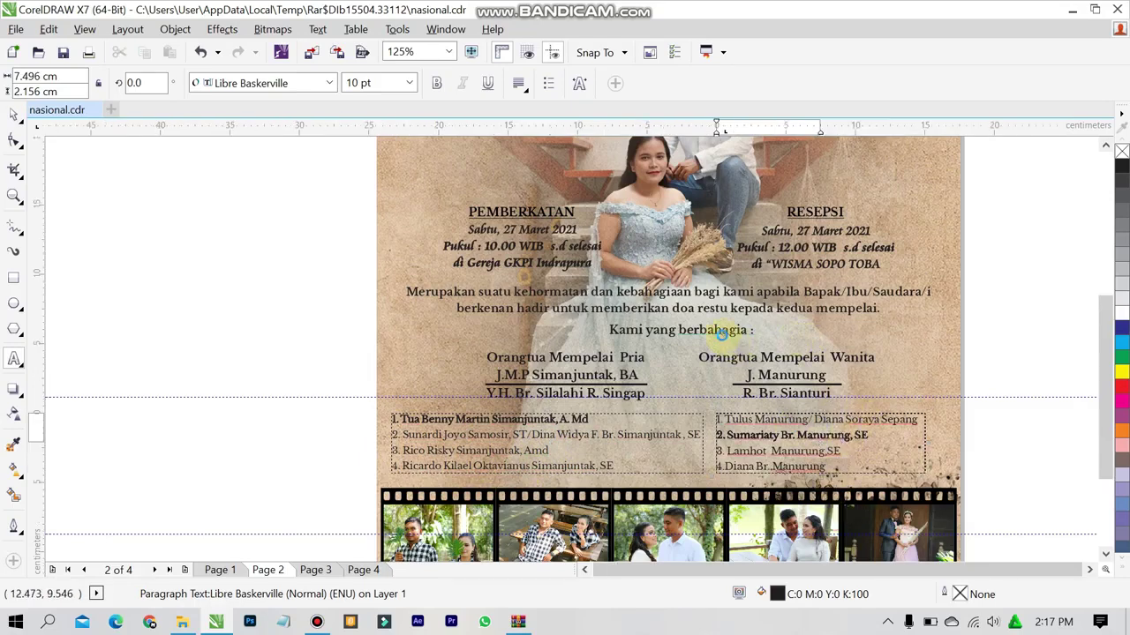
Step: Deselect the list text and view the whole of page 2 at the To Fit zoom level
scroll(710, 318, "down", 1)
left_click(914, 309)
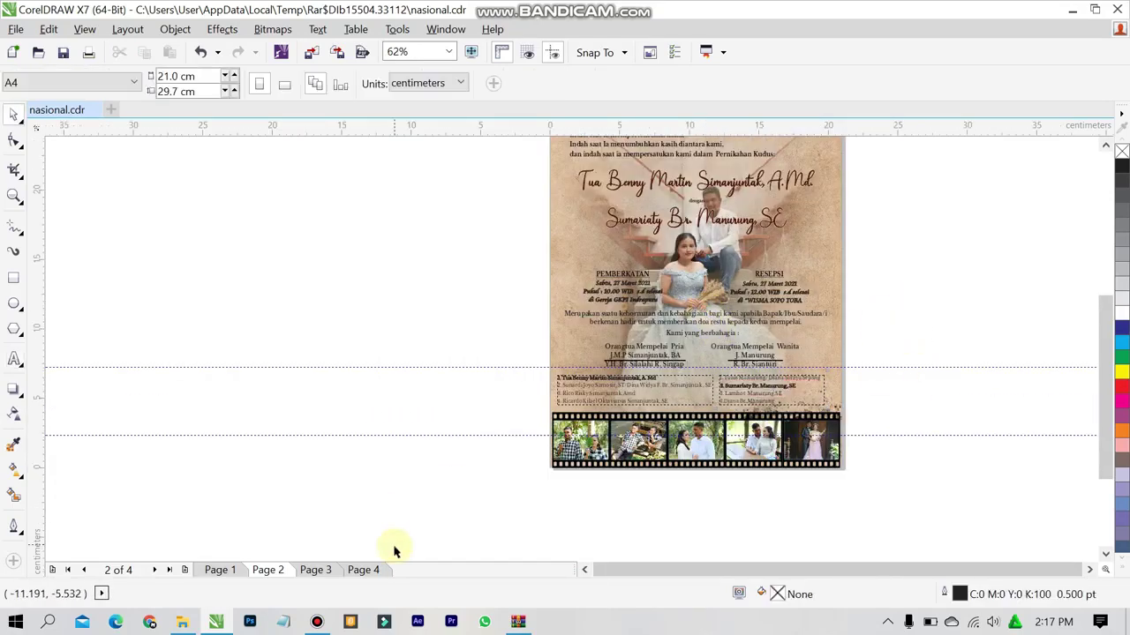
left_click(448, 52)
left_click(439, 68)
left_click(449, 53)
left_click(414, 68)
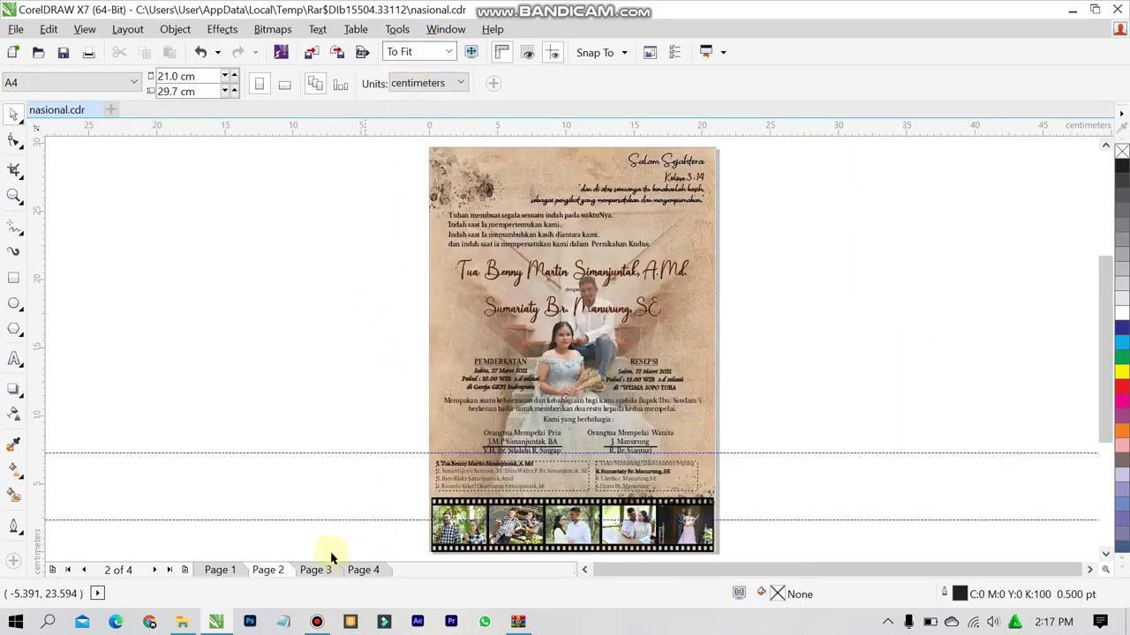
Step: Move the phone screenshot with the reference text on page 3 off the page to its right side
left_click(325, 570)
scroll(397, 265, "down", 2)
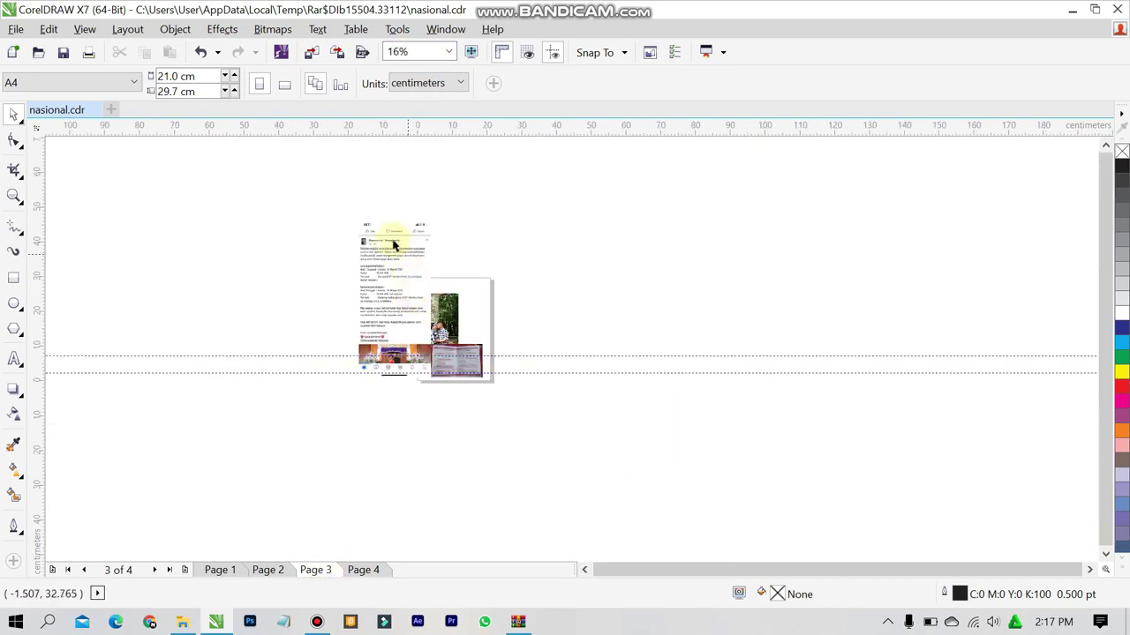
scroll(372, 250, "up", 1)
left_click_drag(399, 296, 791, 317)
scroll(610, 394, "up", 1)
scroll(585, 467, "down", 2)
scroll(618, 476, "up", 2)
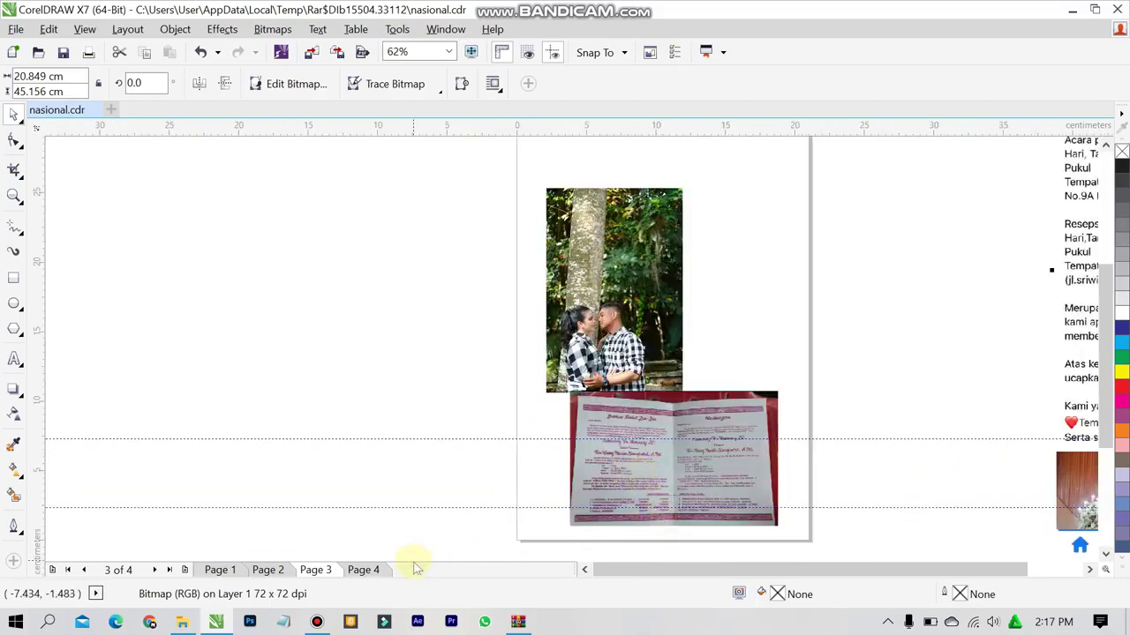
Step: Look at page 4, then go back to page 3 and undo the move of the phone screenshot
left_click(363, 571)
scroll(710, 313, "down", 1)
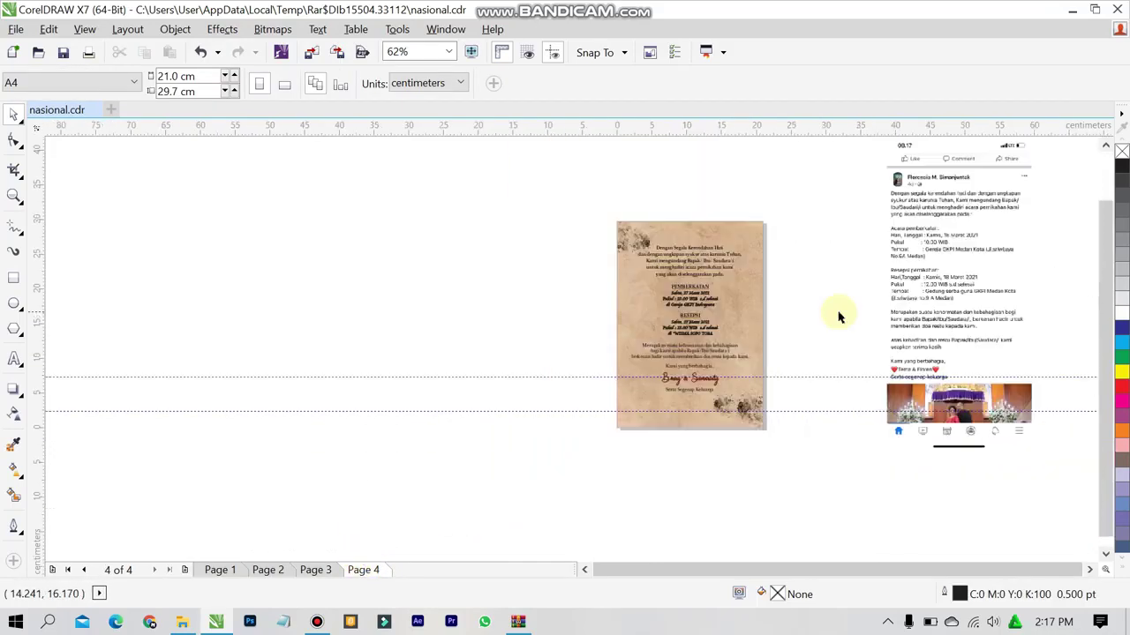
left_click(998, 298)
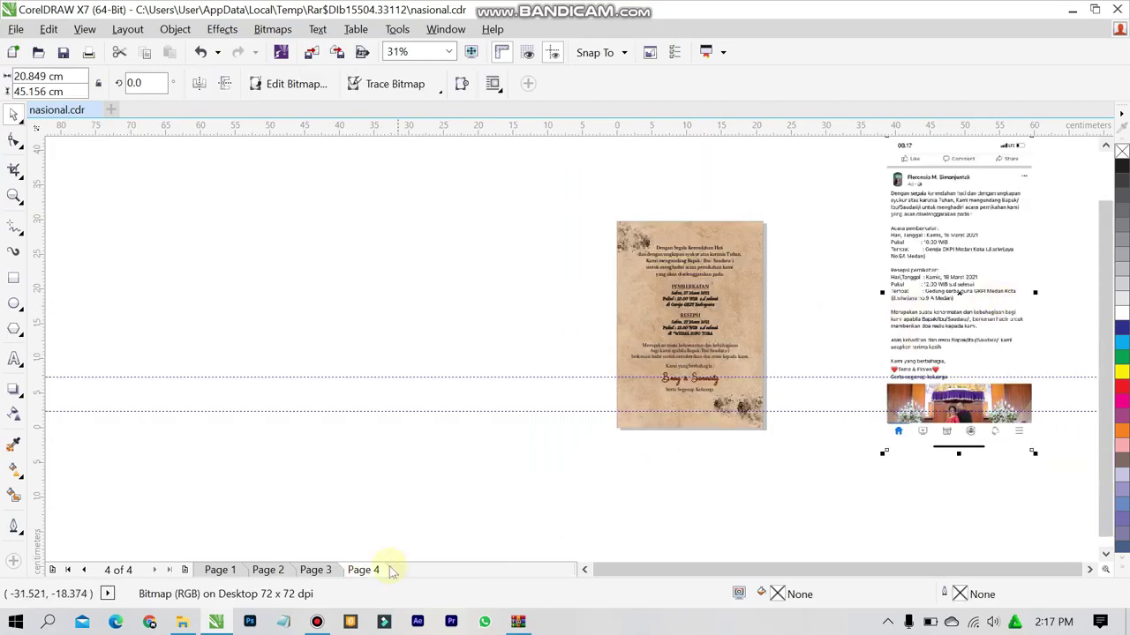
left_click(335, 571)
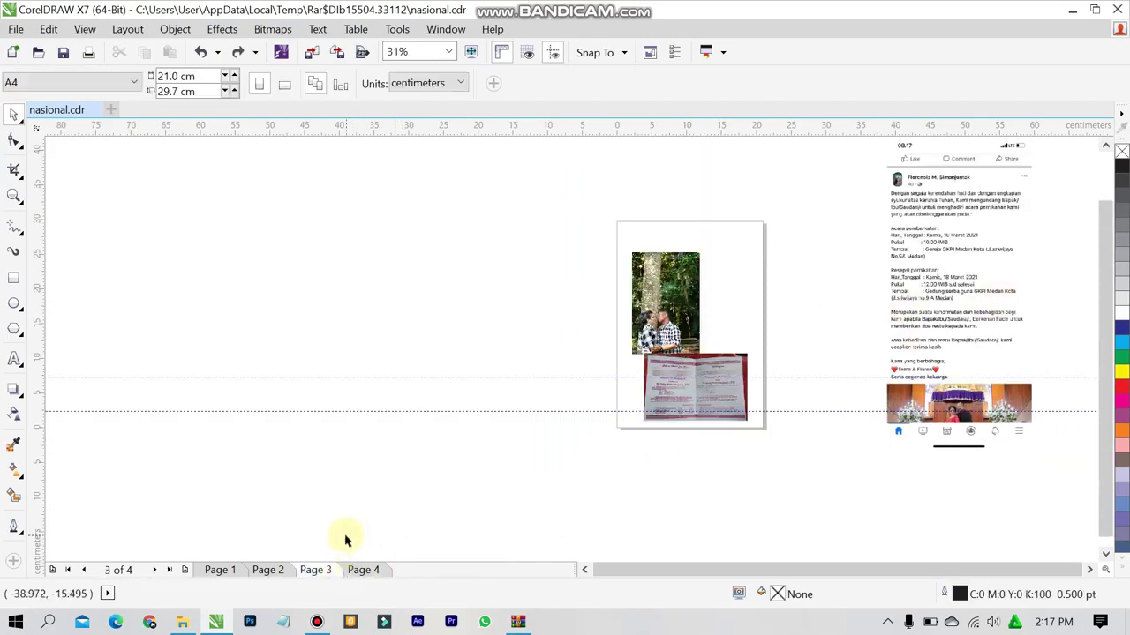
key("ctrl+z")
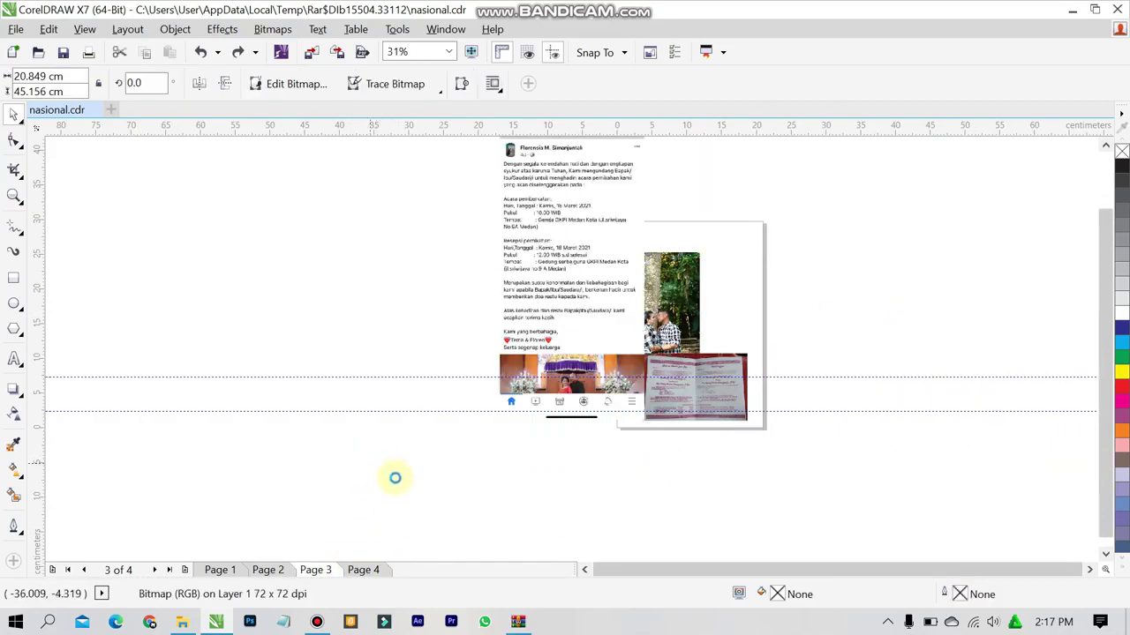
key("ctrl+z")
Step: Check the font of the "Dengan Segala Kerendahan Hati" paragraph on page 4 and save the document
left_click(353, 571)
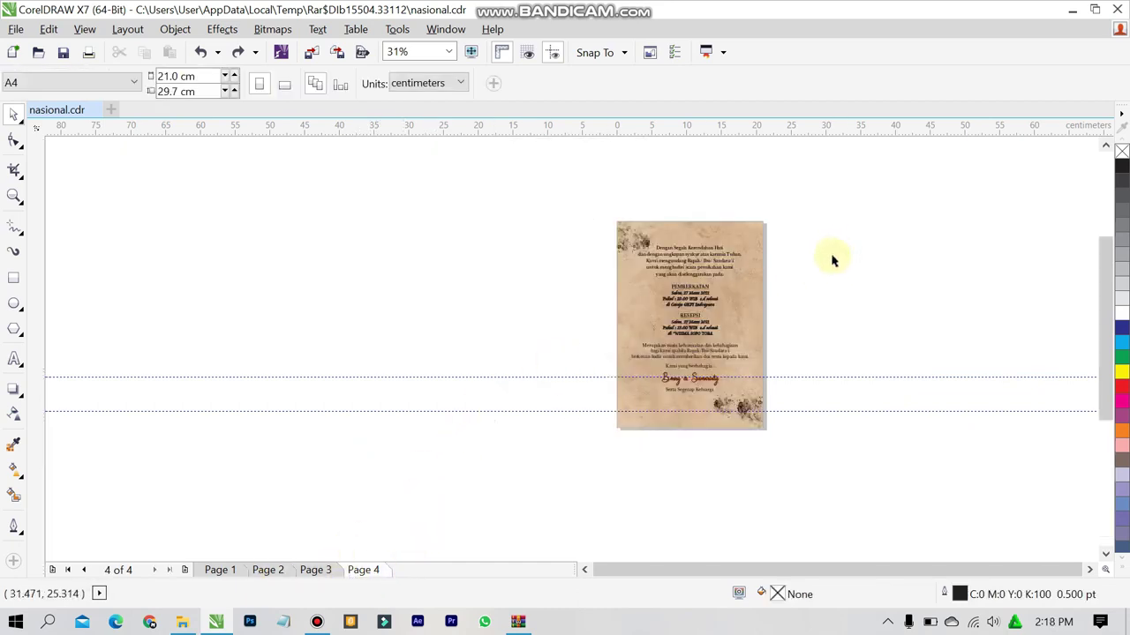
scroll(833, 257, "up", 1)
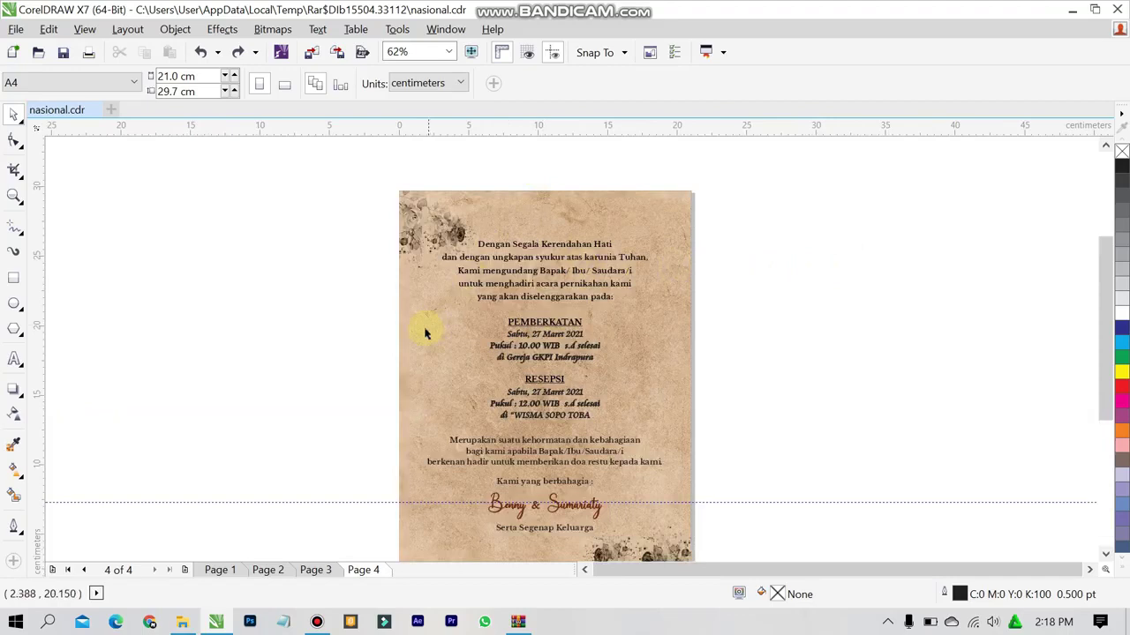
double_click(501, 276)
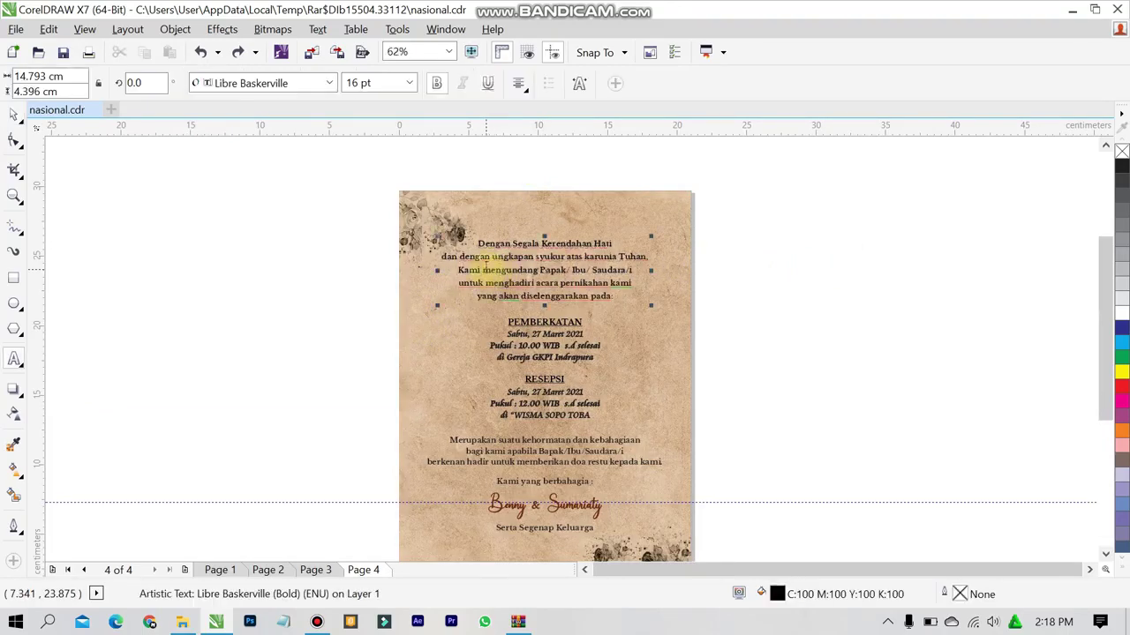
key("ctrl+a")
key("ctrl+s")
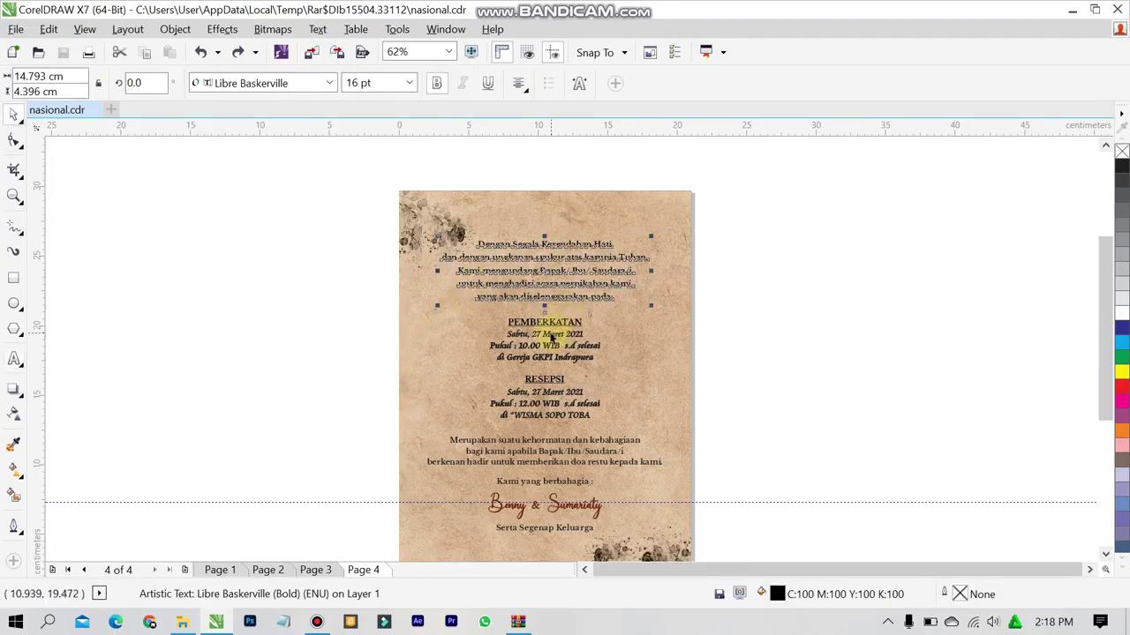
Step: Check the fonts of the PEMBERKATAN and RESEPSI headings and their schedule details on page 4
left_click(545, 324)
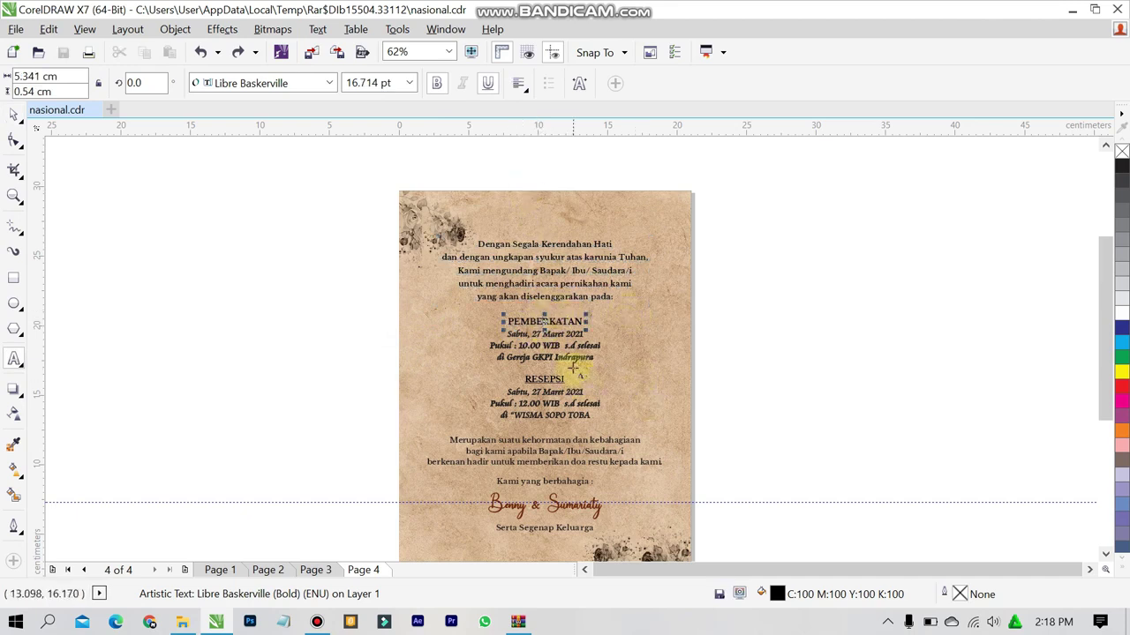
left_click(570, 335)
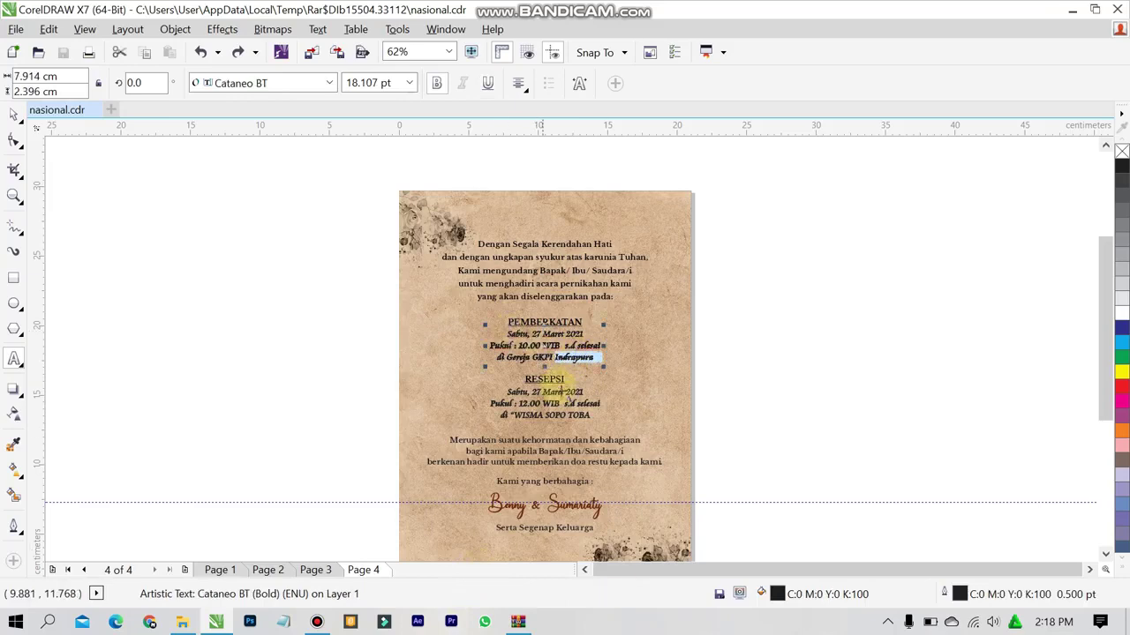
left_click(551, 379)
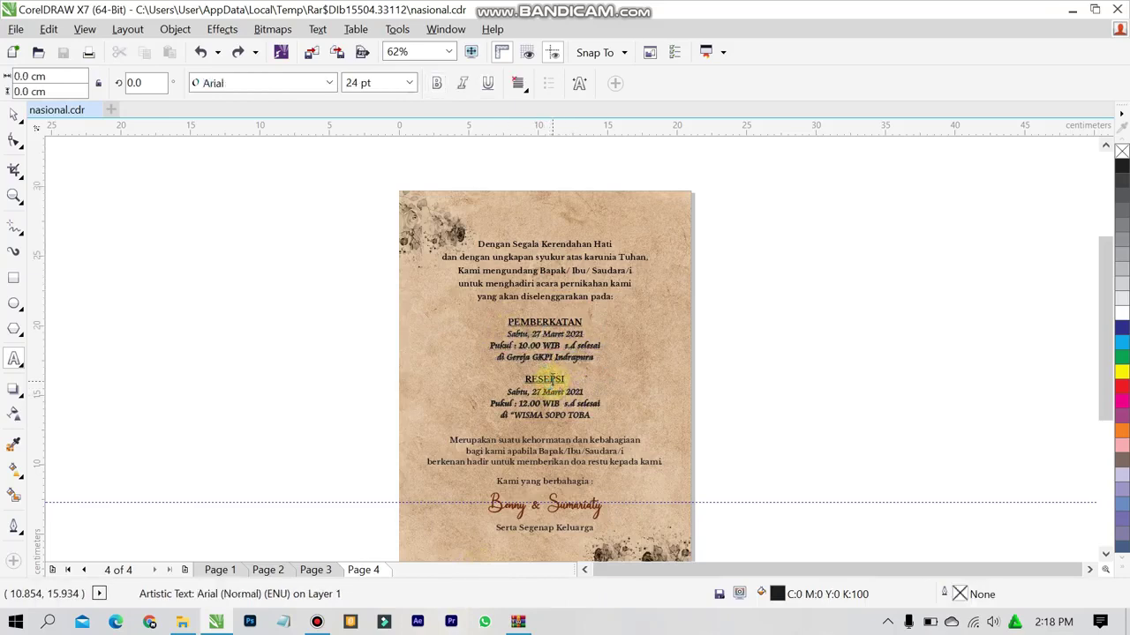
double_click(556, 380)
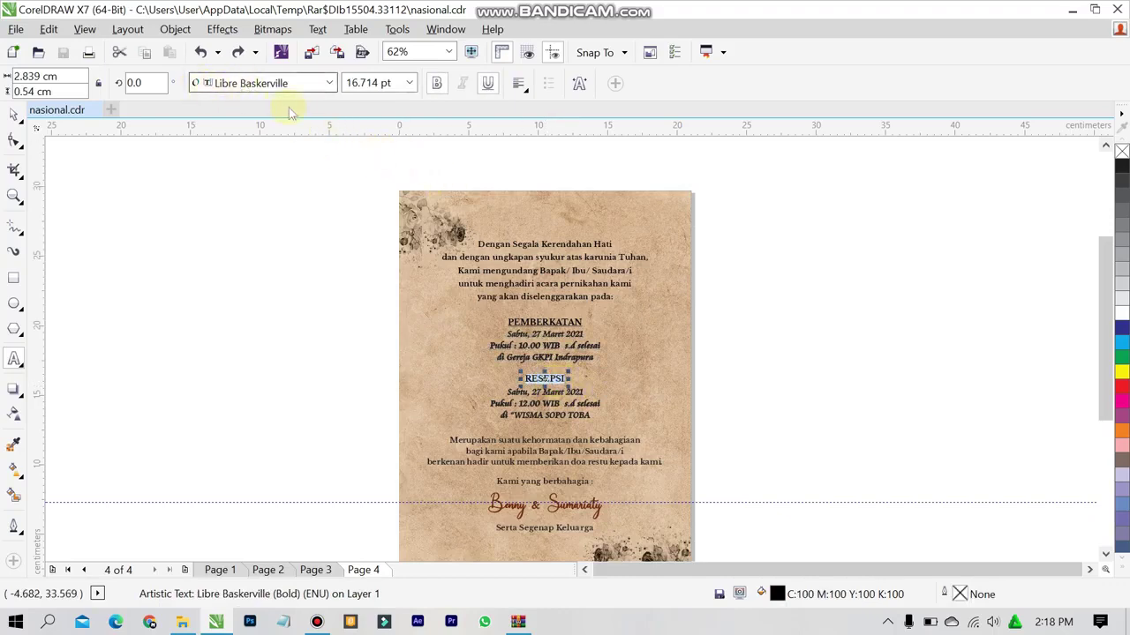
double_click(529, 403)
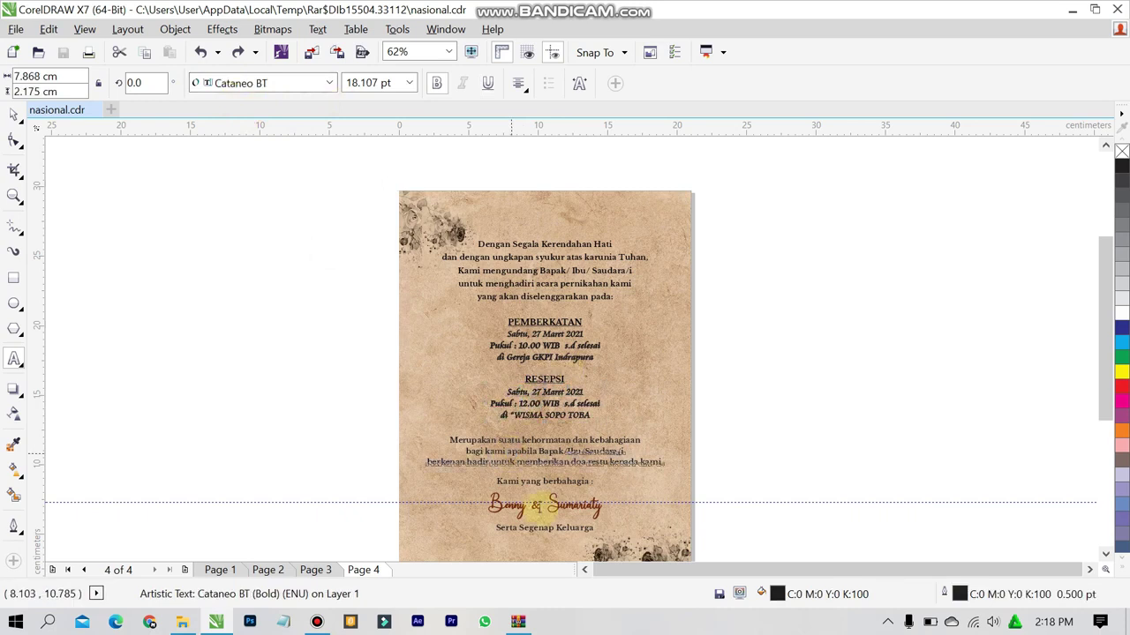
Step: Check the fonts of the "Merupakan suatu kehormatan" paragraph and the "Kami yang berbahagia" line on page 4
triple_click(503, 448)
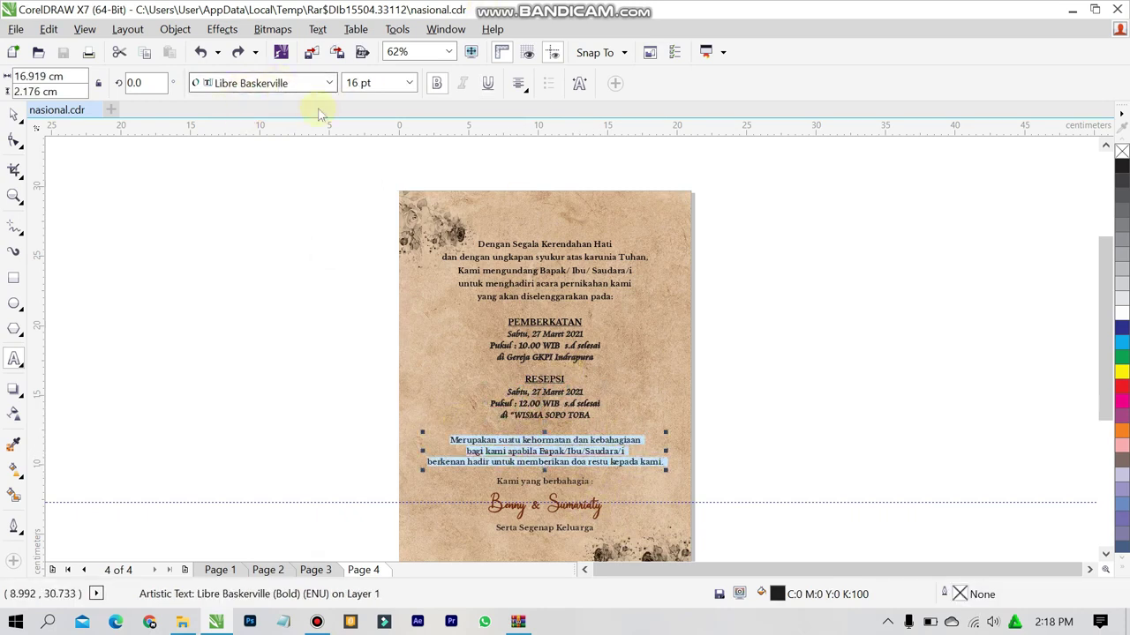
scroll(545, 543, "up", 2)
left_click(529, 418)
double_click(530, 418)
left_click(444, 413, "shift")
Step: Check the fonts of the couple's names and the "Serta Segenap Keluarga" line on page 4
double_click(489, 468)
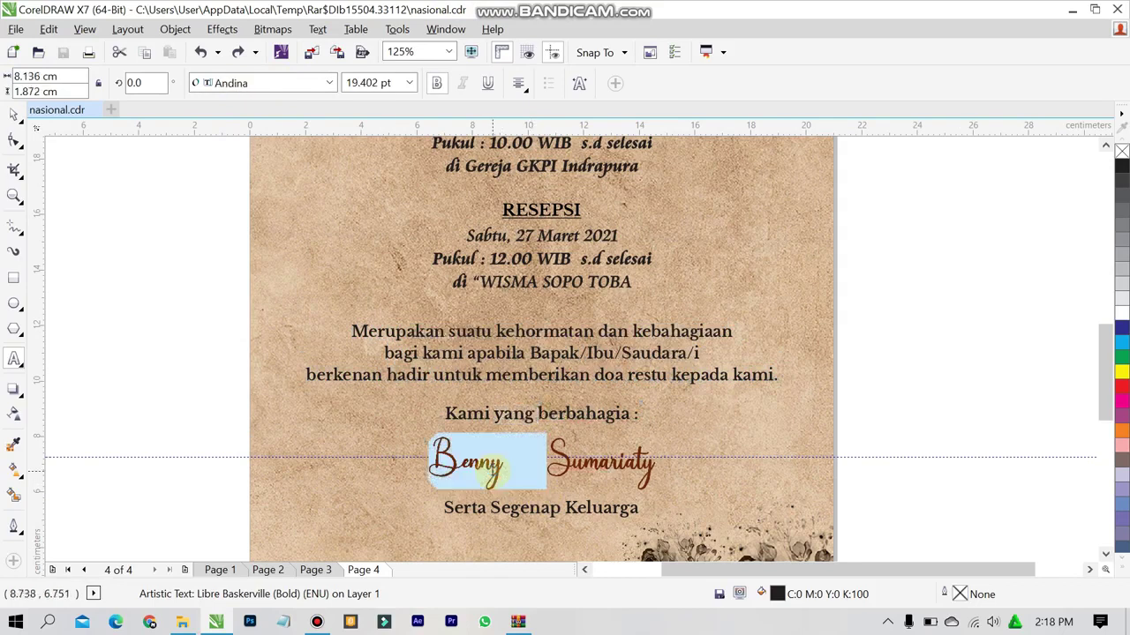
left_click(523, 468, "shift")
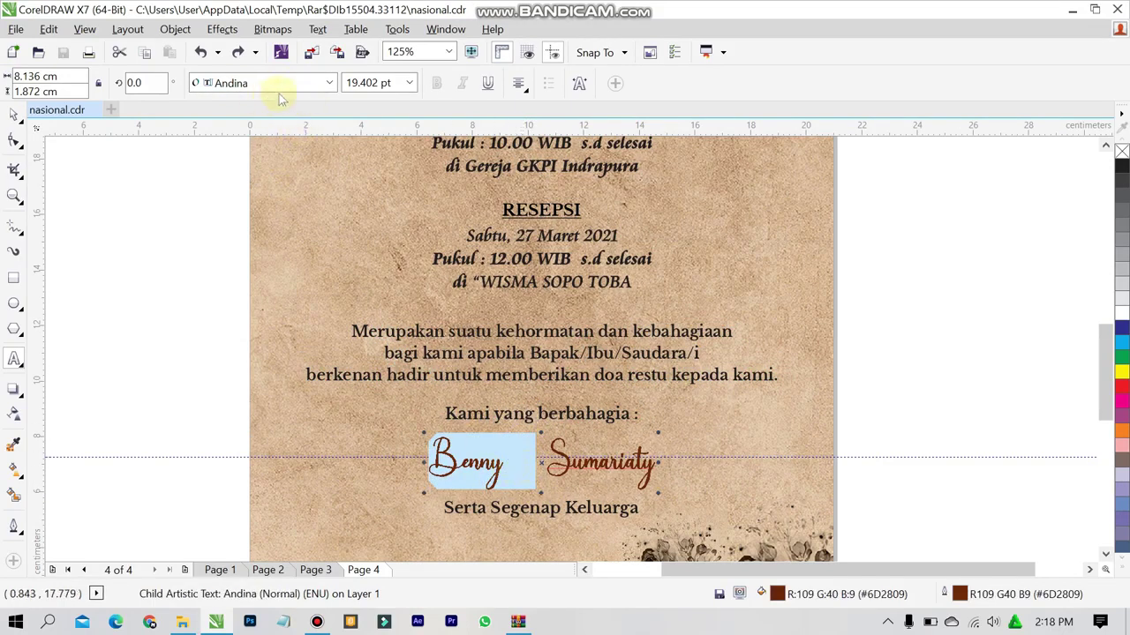
double_click(518, 512)
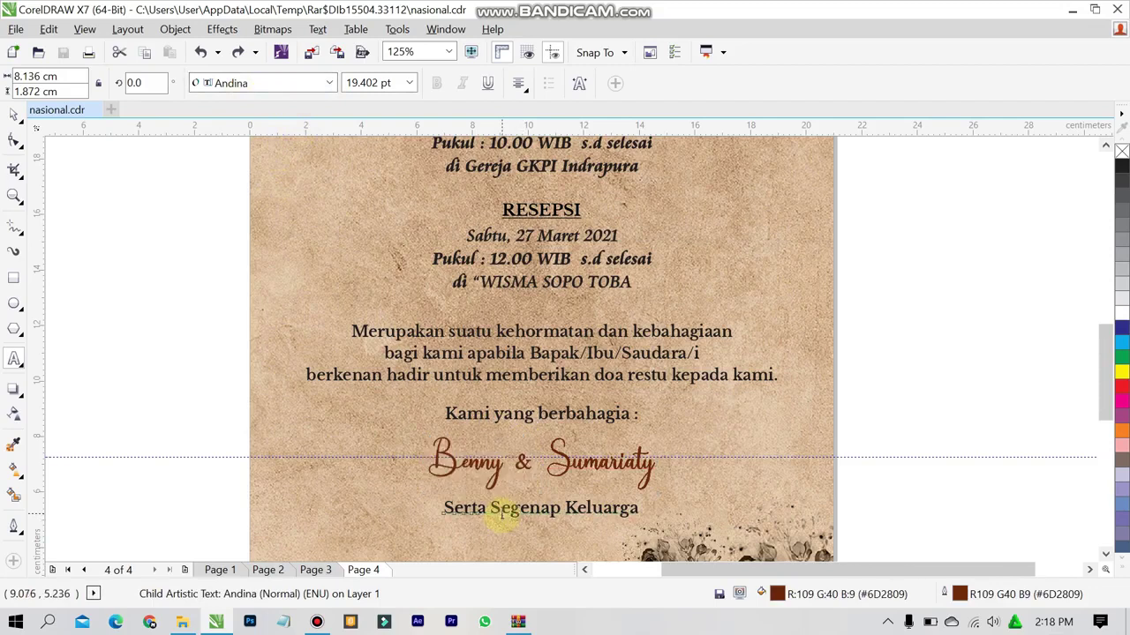
Step: Leave text editing and return to the invitation cover on page 1
scroll(459, 454, "down", 5)
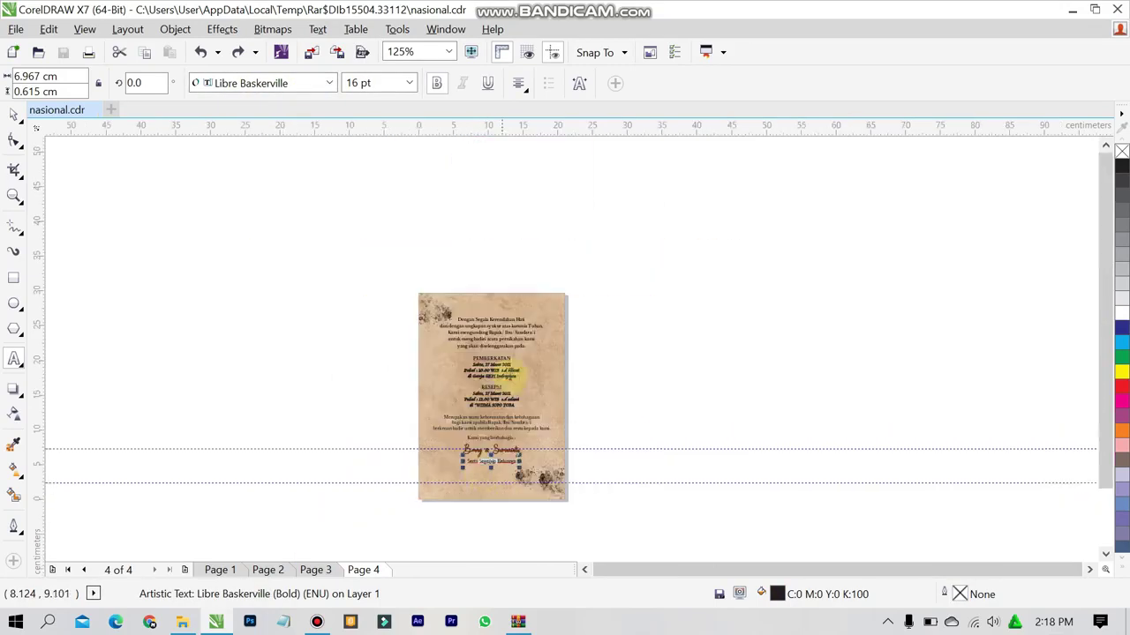
key("ctrl+space")
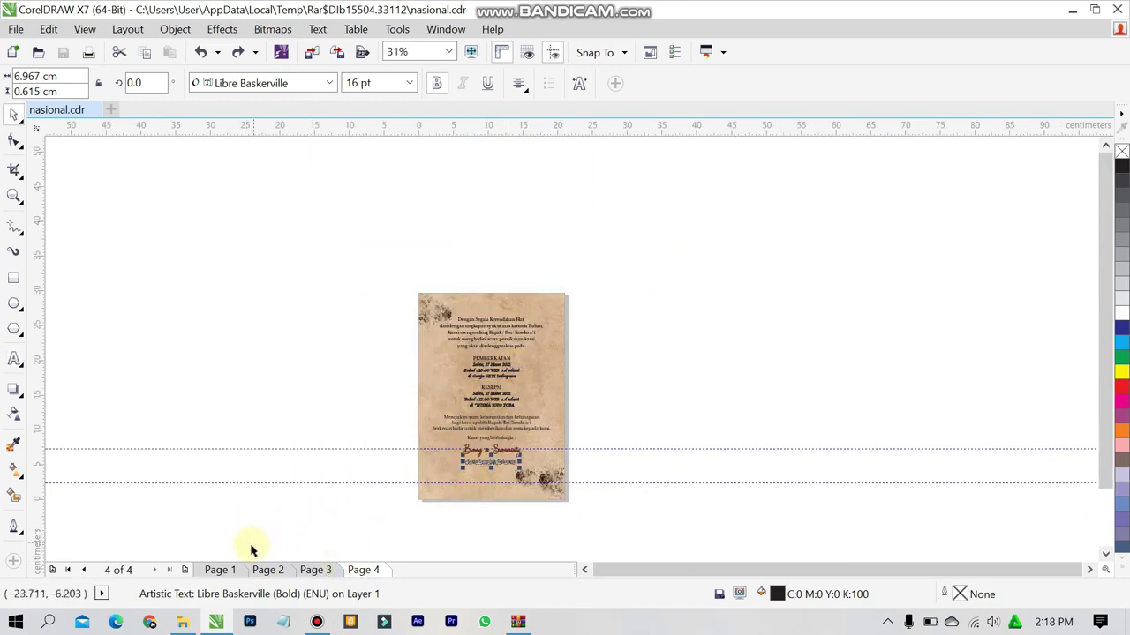
left_click(222, 570)
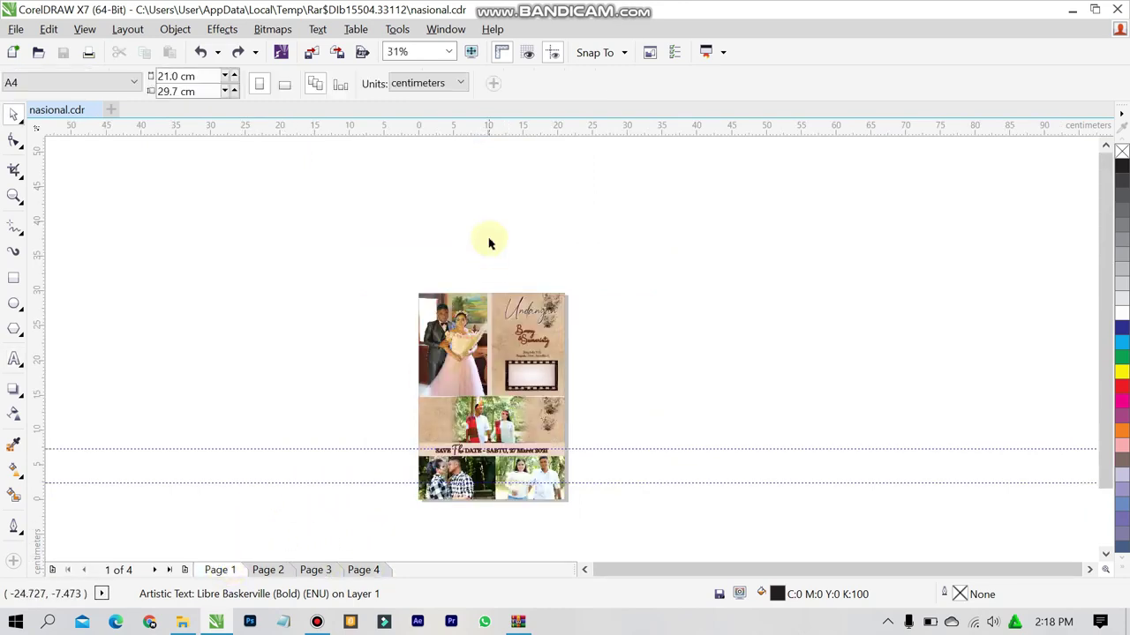
left_click(450, 52)
left_click(441, 70)
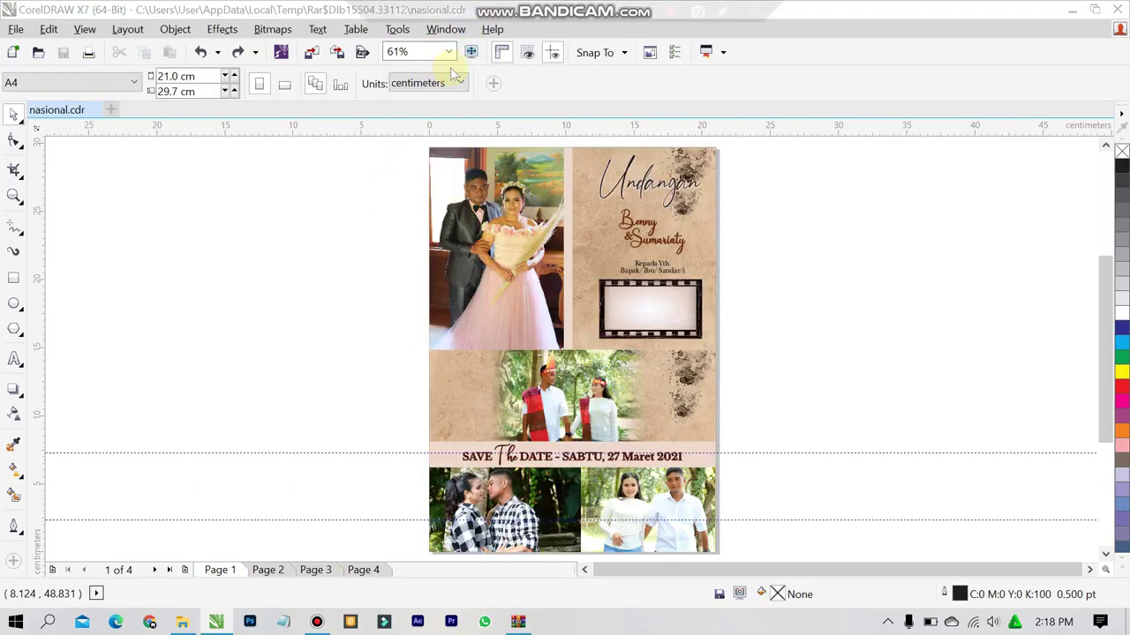
key("F12")
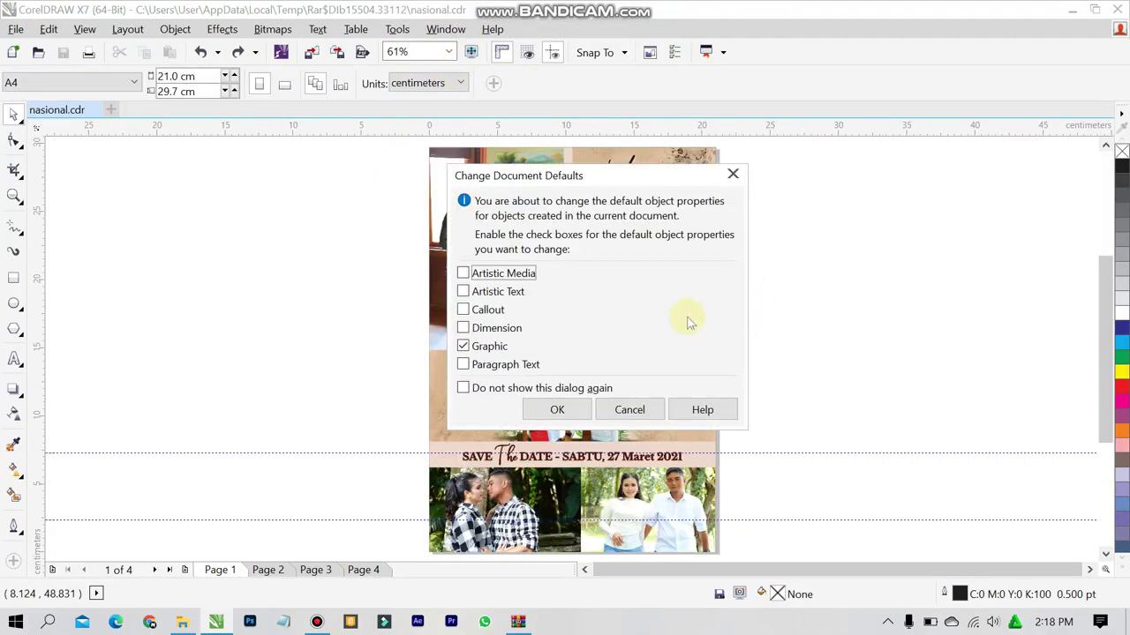
left_click(627, 414)
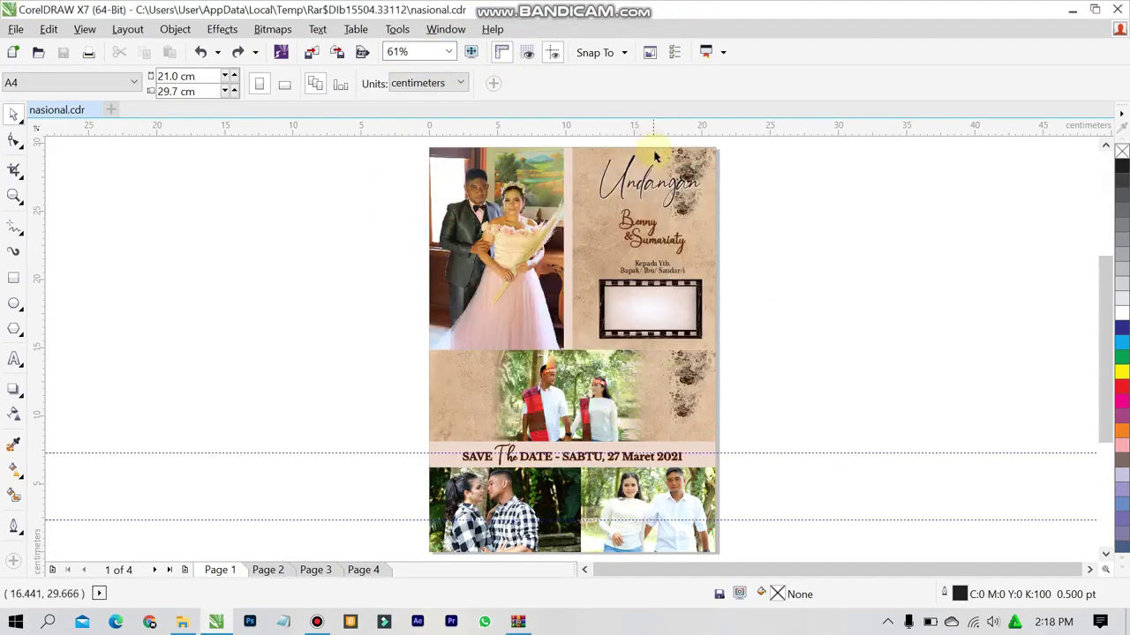
Step: Place two overlapping copies of the "Undangan" title on the blank area beside the cover page
scroll(653, 165, "up", 2)
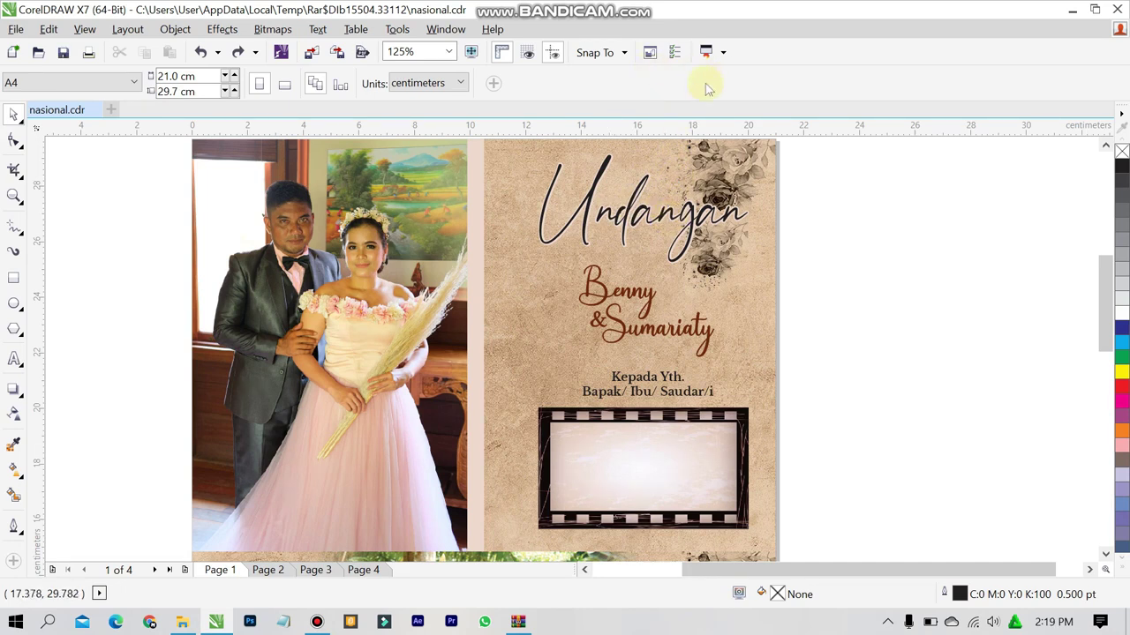
scroll(618, 194, "up", 3)
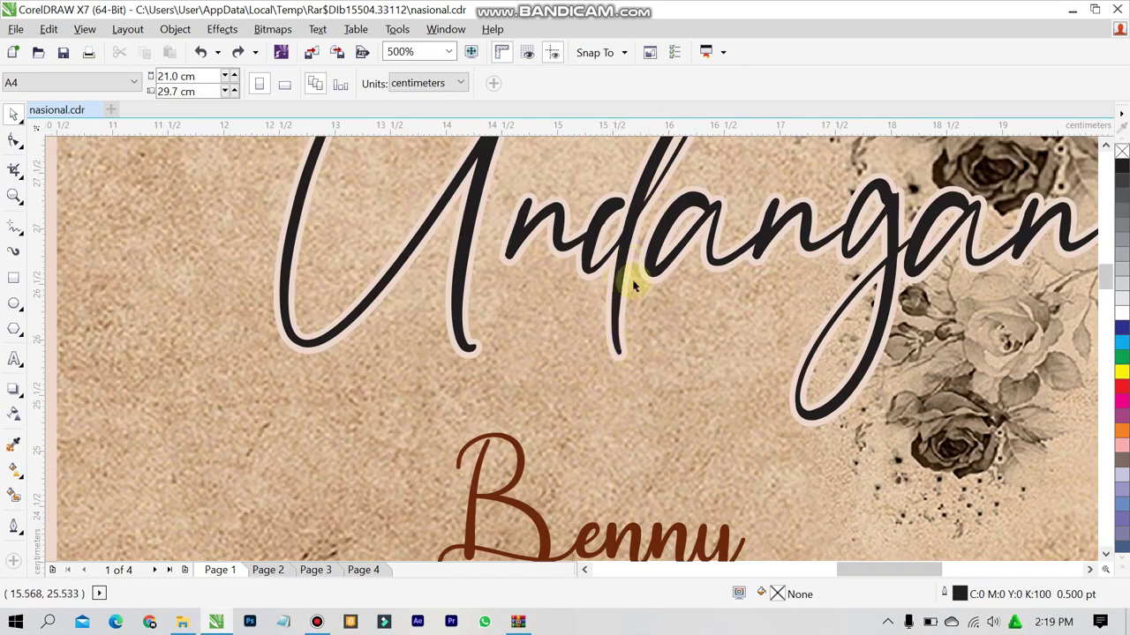
scroll(474, 209, "down", 3)
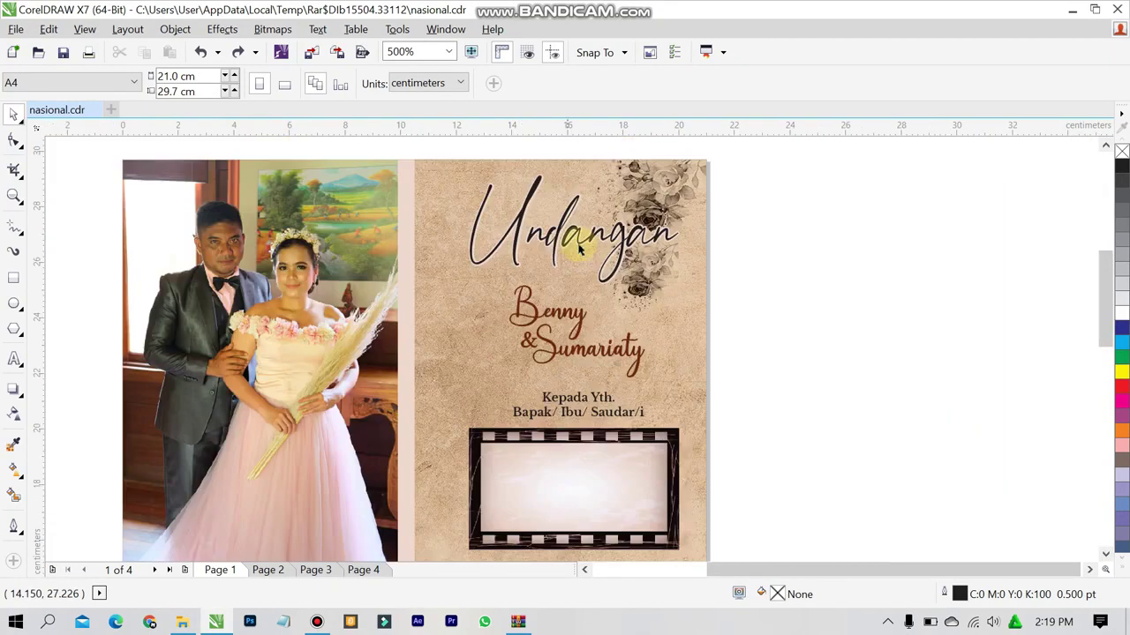
left_click_drag(557, 239, 857, 270)
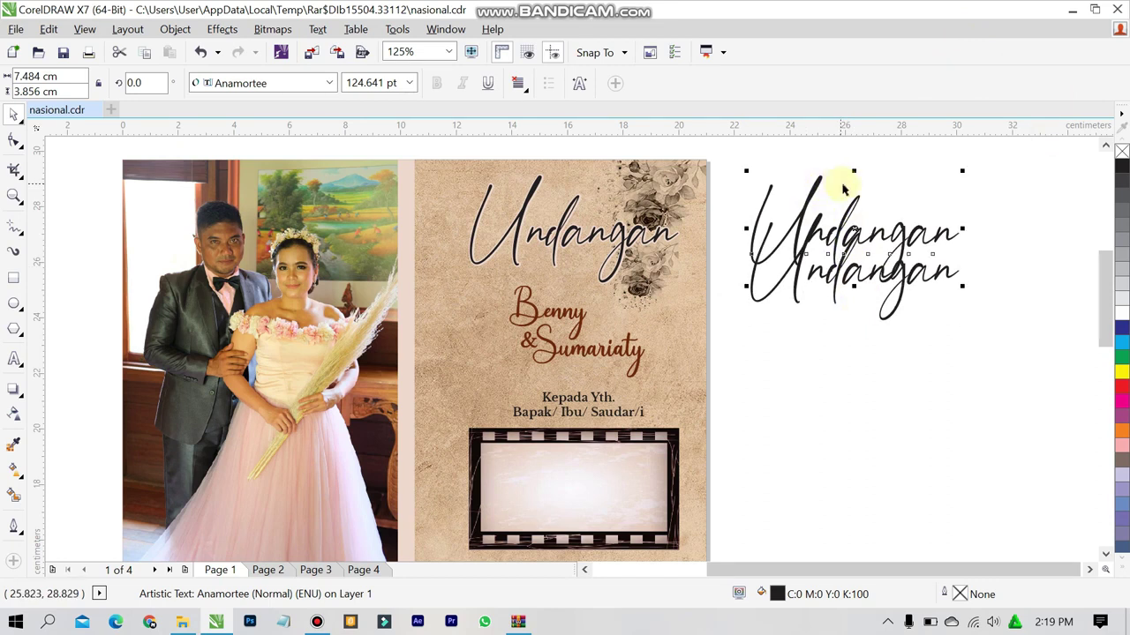
scroll(843, 188, "up", 4)
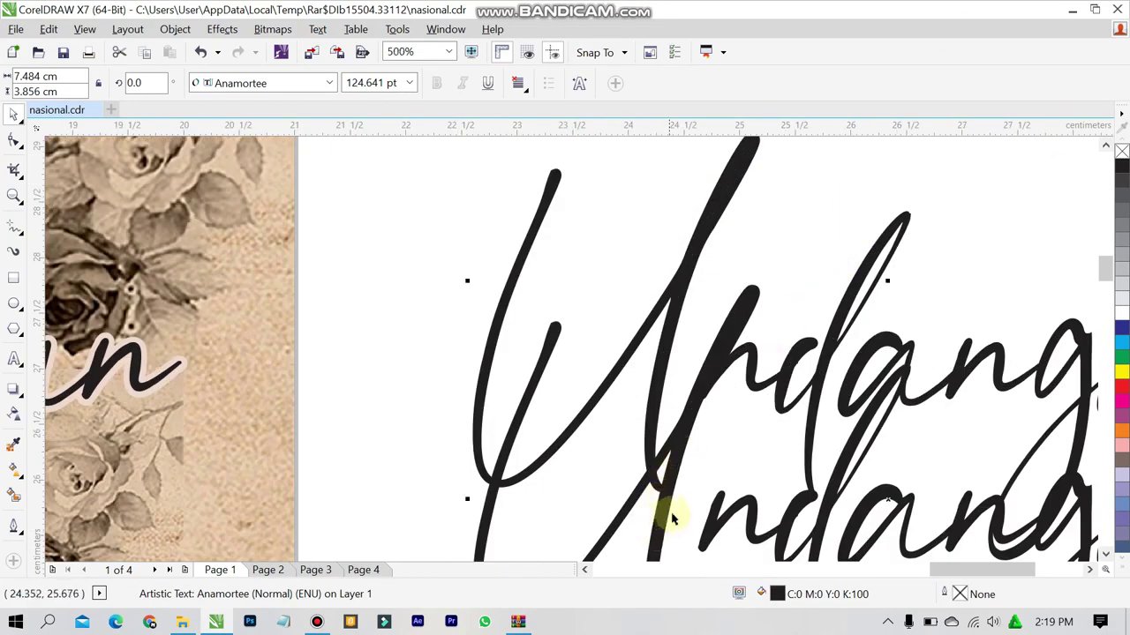
scroll(670, 519, "down", 2)
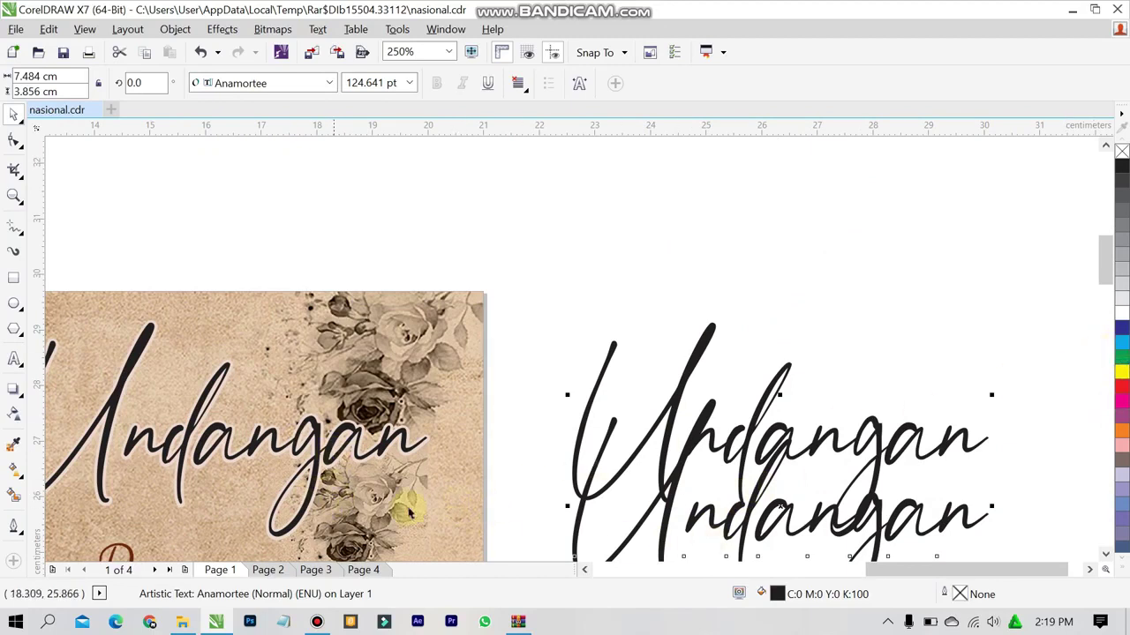
Step: Give the lower "Undangan" copy a black hairline outline
double_click(962, 597)
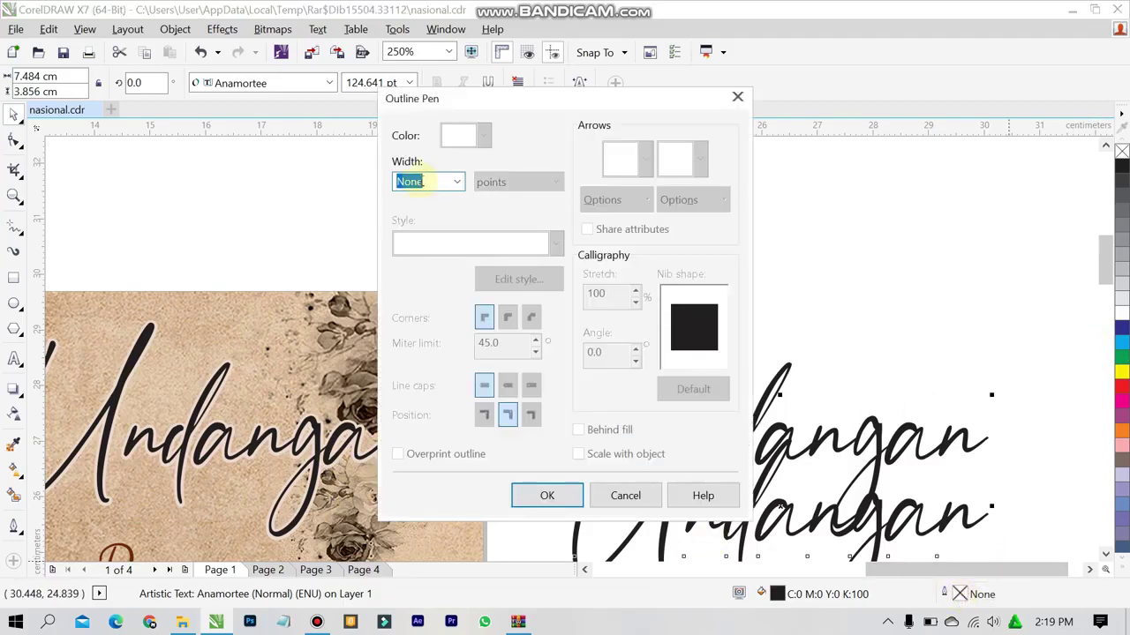
left_click(459, 181)
left_click(484, 294)
left_click(565, 496)
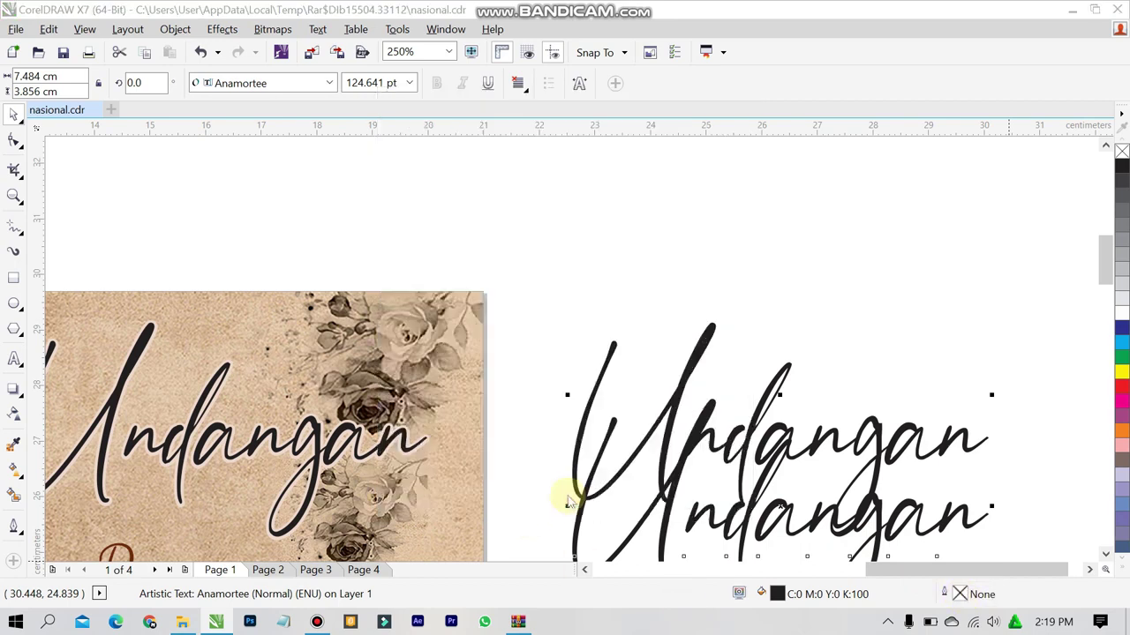
right_click(1124, 170)
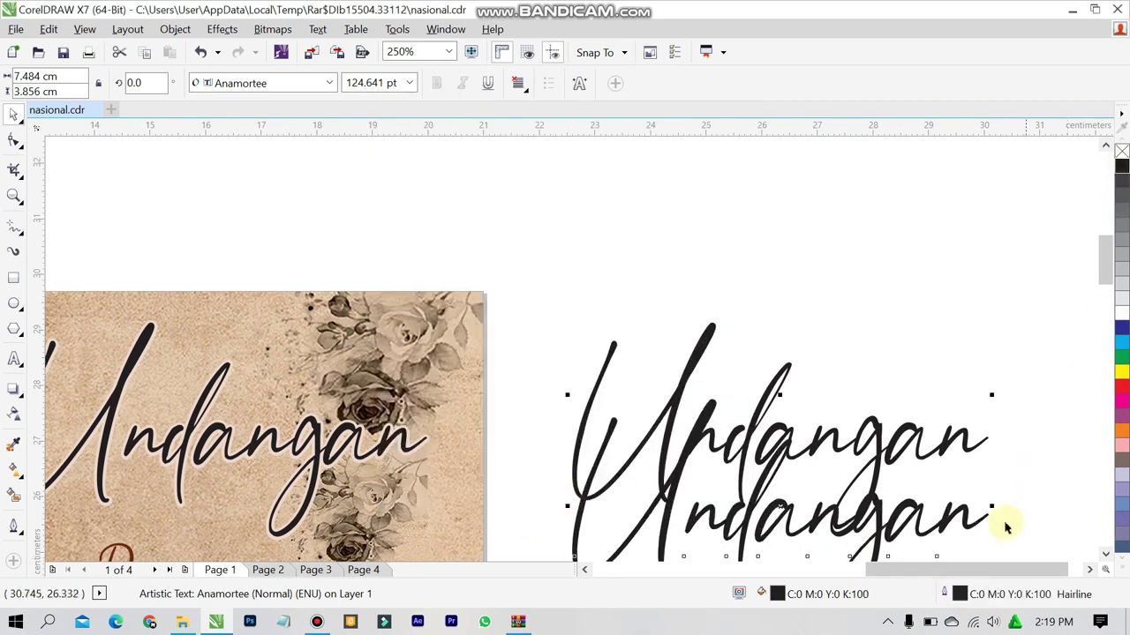
Step: Set the lower copy's outline color to the peach tone C5 M14 Y16 K0, sampled from the edge of the cover's "Undangan" title
double_click(960, 596)
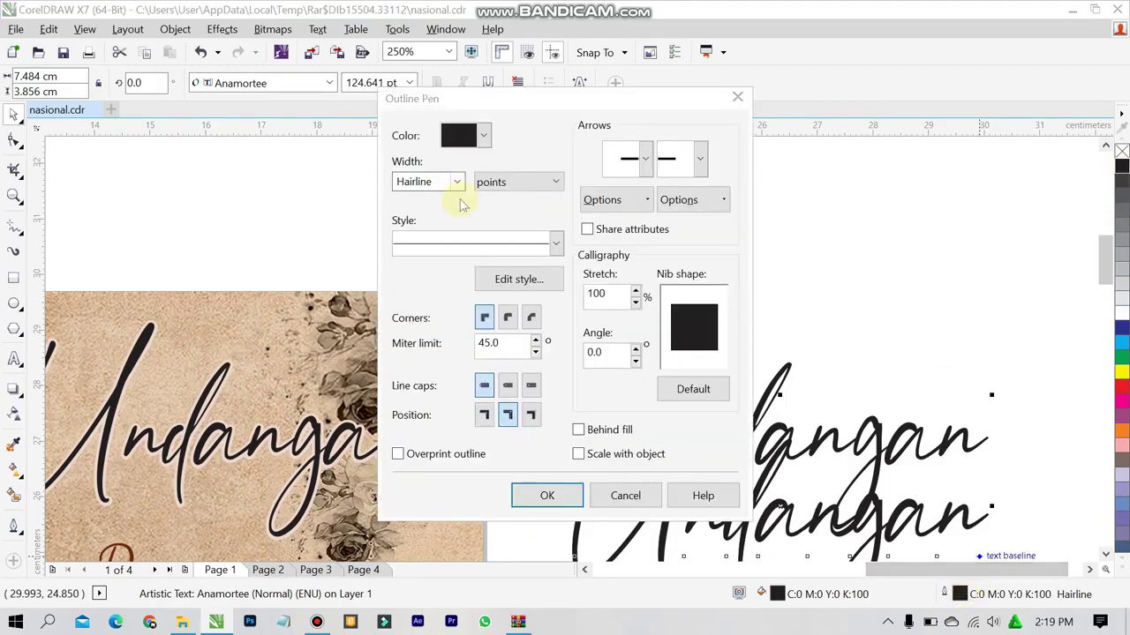
left_click(484, 138)
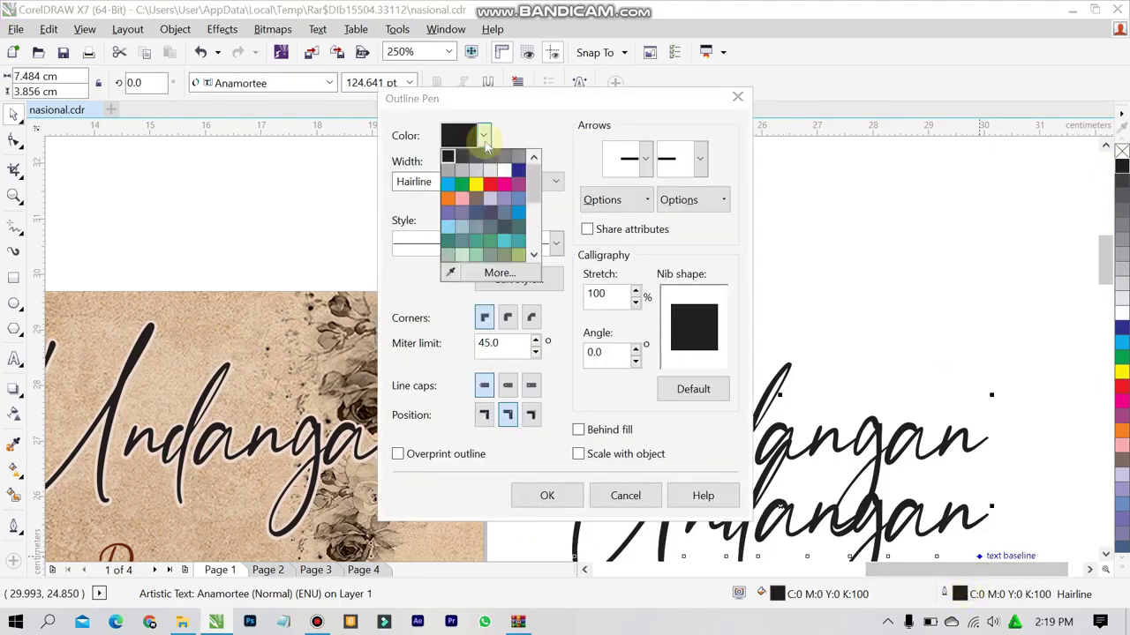
left_click(451, 274)
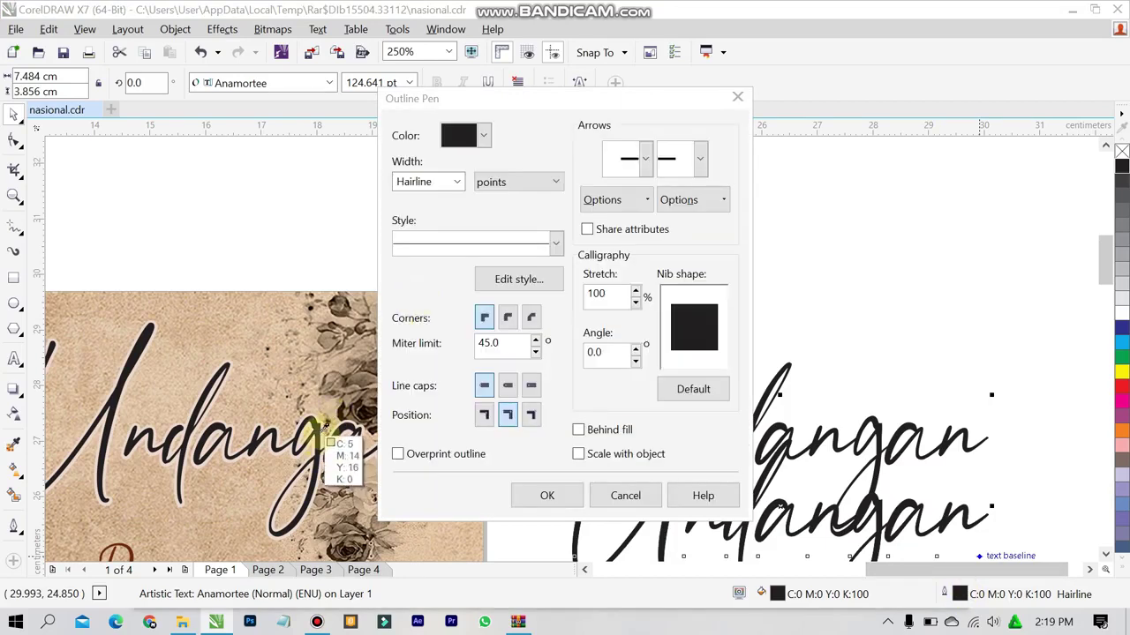
left_click(328, 439)
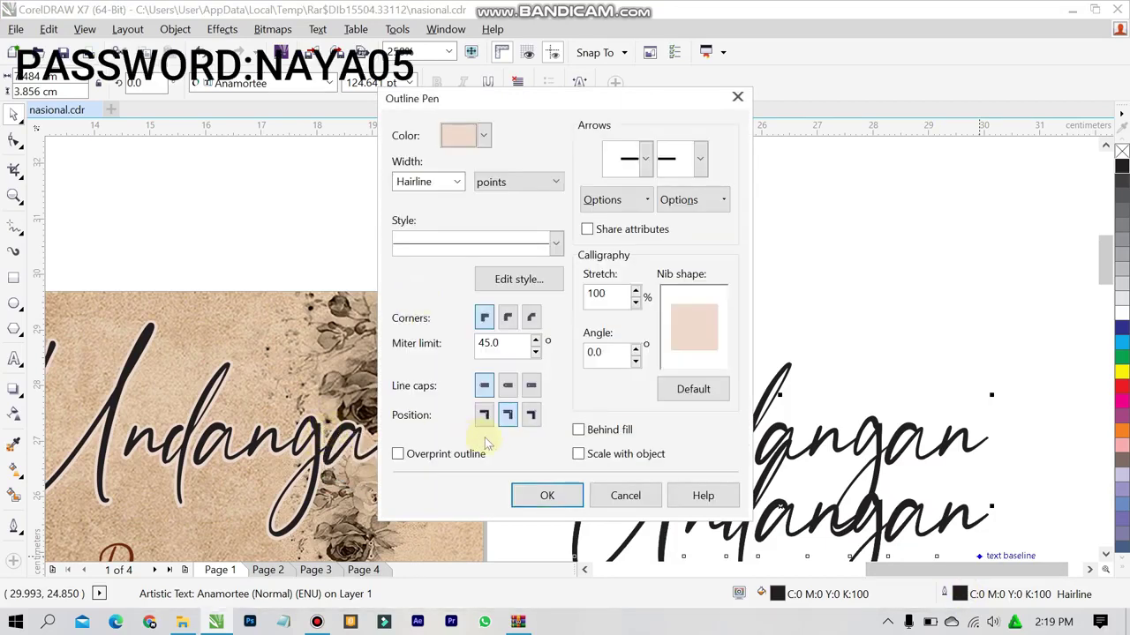
left_click(546, 495)
left_click(702, 422)
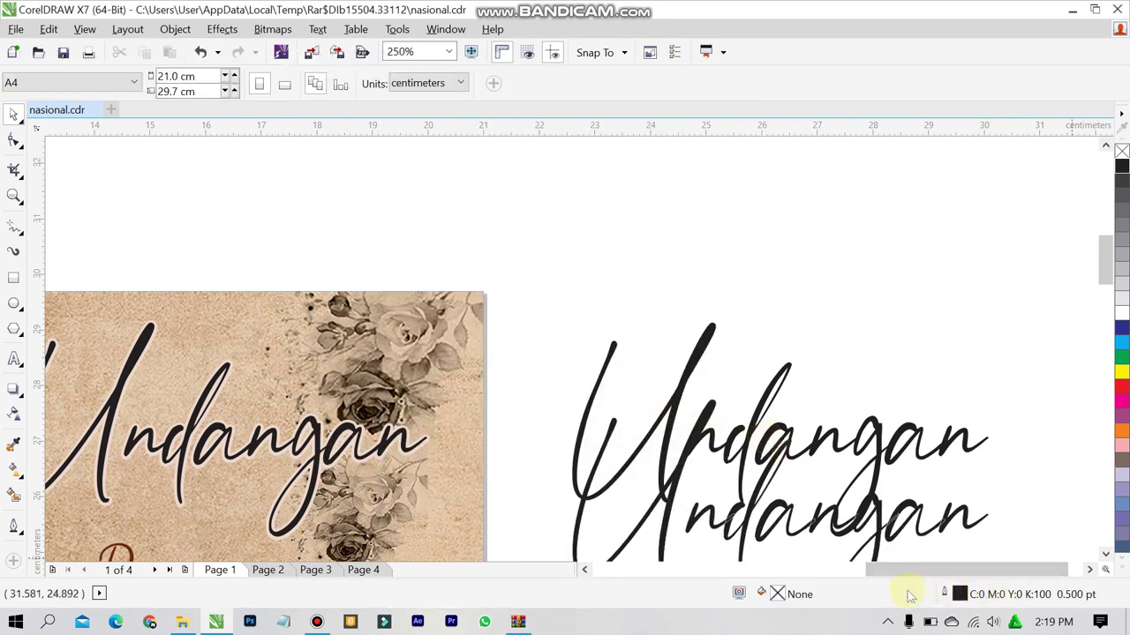
Step: Fill the lower "Undangan" copy with the peach tone C5 M14 Y16 K0, sampled from the edge of the cover title
left_click(896, 525)
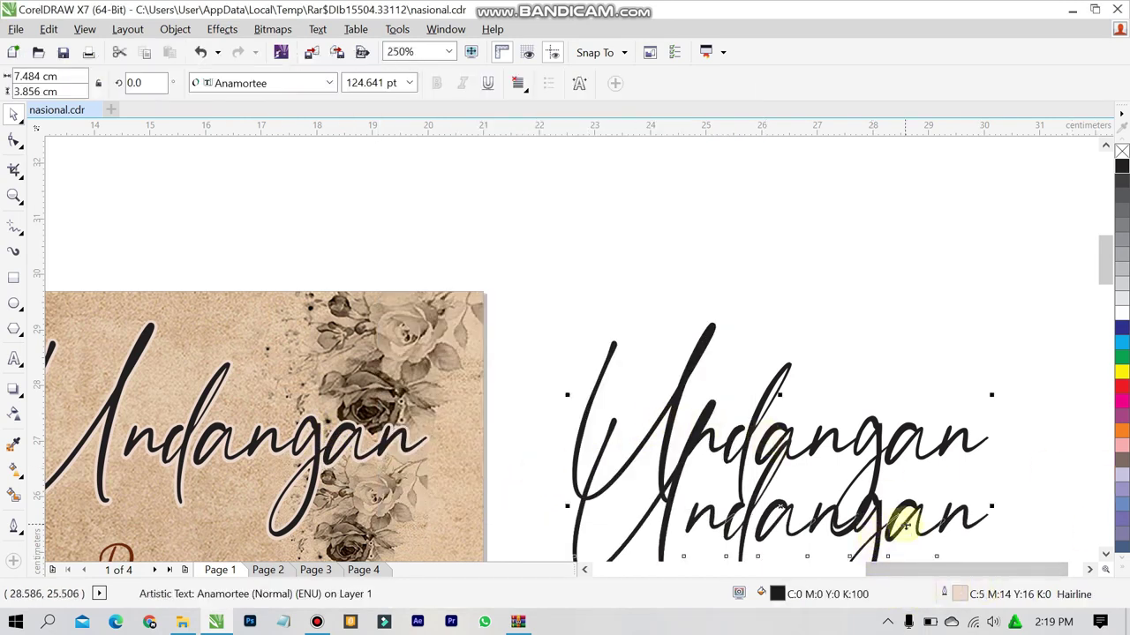
double_click(776, 596)
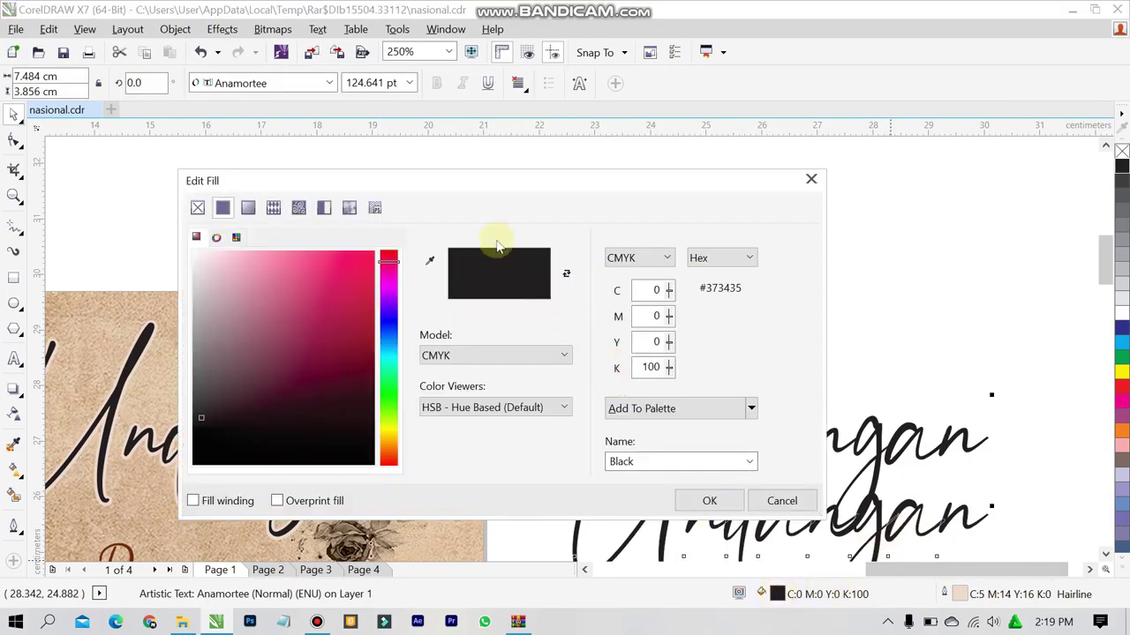
left_click(428, 263)
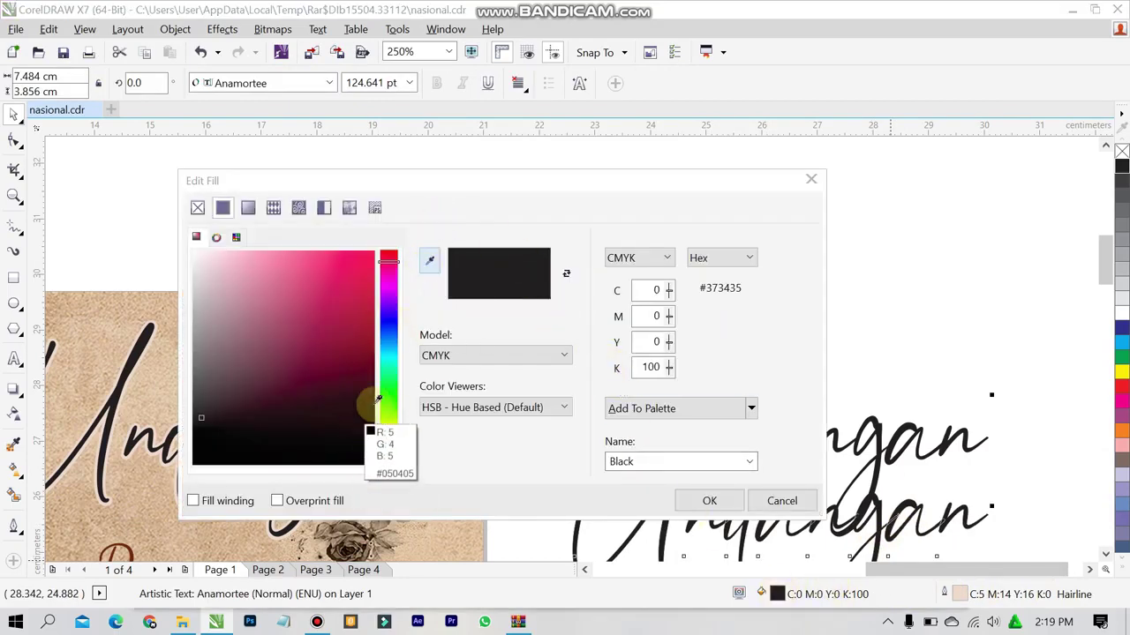
left_click(160, 351)
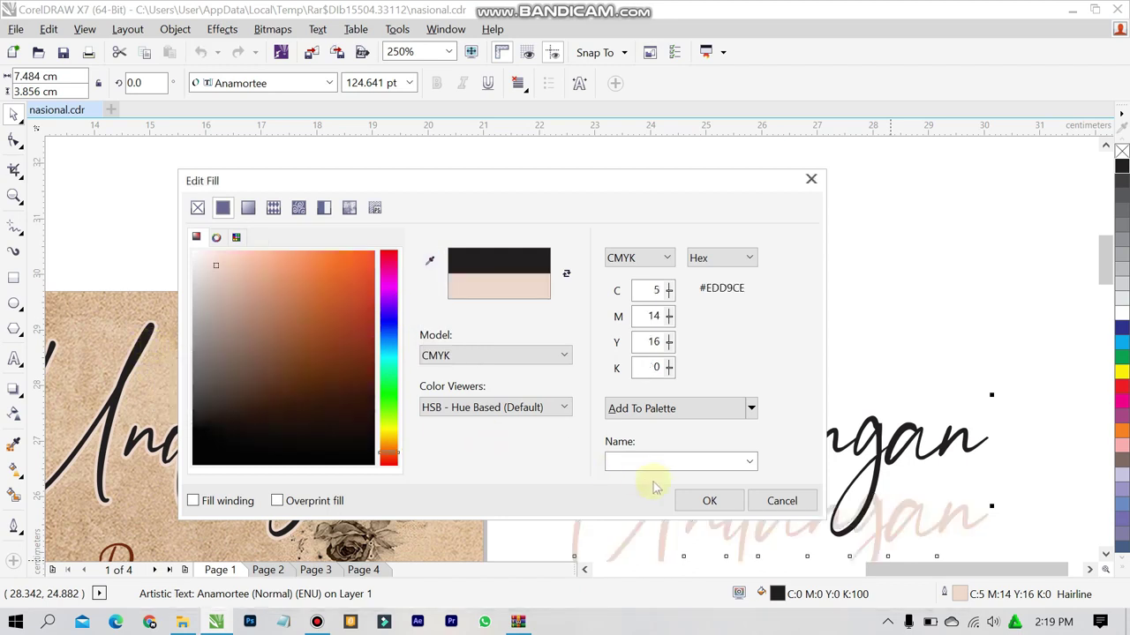
left_click(706, 501)
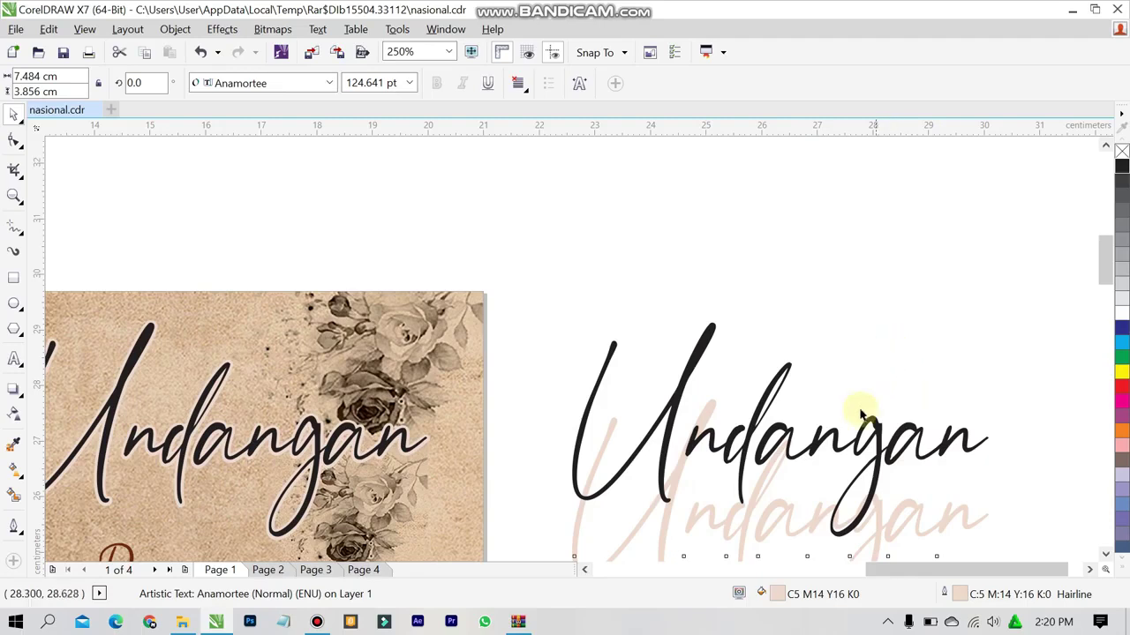
Step: Set the outline width of the peach "Undangan" copy to 1.5 pt
double_click(959, 595)
left_click(458, 182)
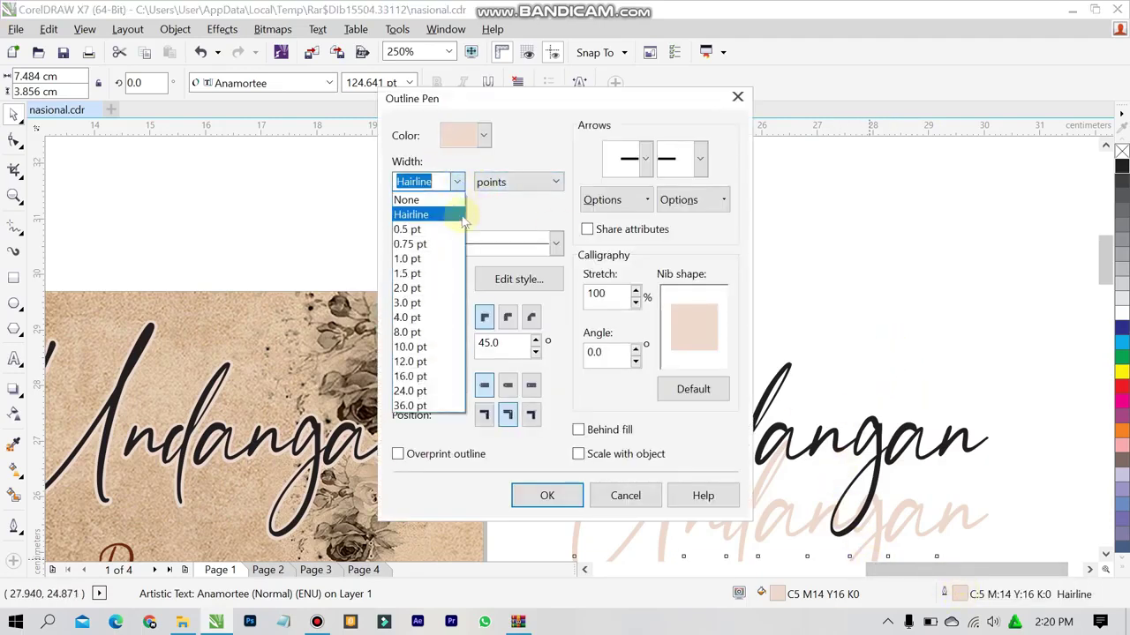
left_click(436, 279)
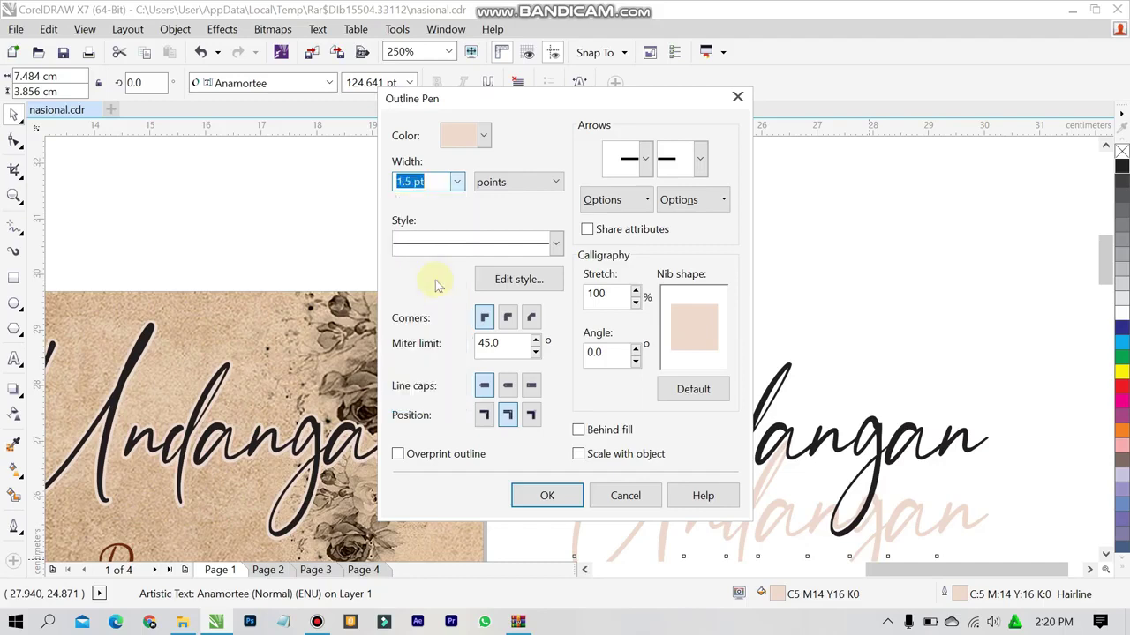
left_click(540, 494)
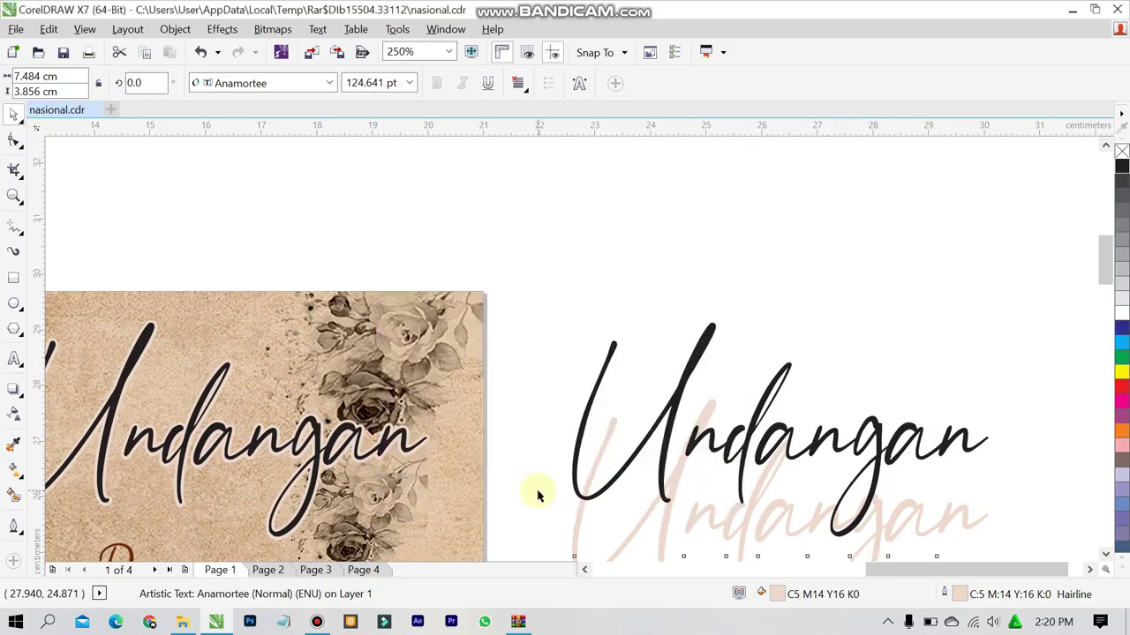
Step: Center the peach and black "Undangan" copies on each other horizontally and vertically
left_click(686, 382, "shift")
key("c")
key("e")
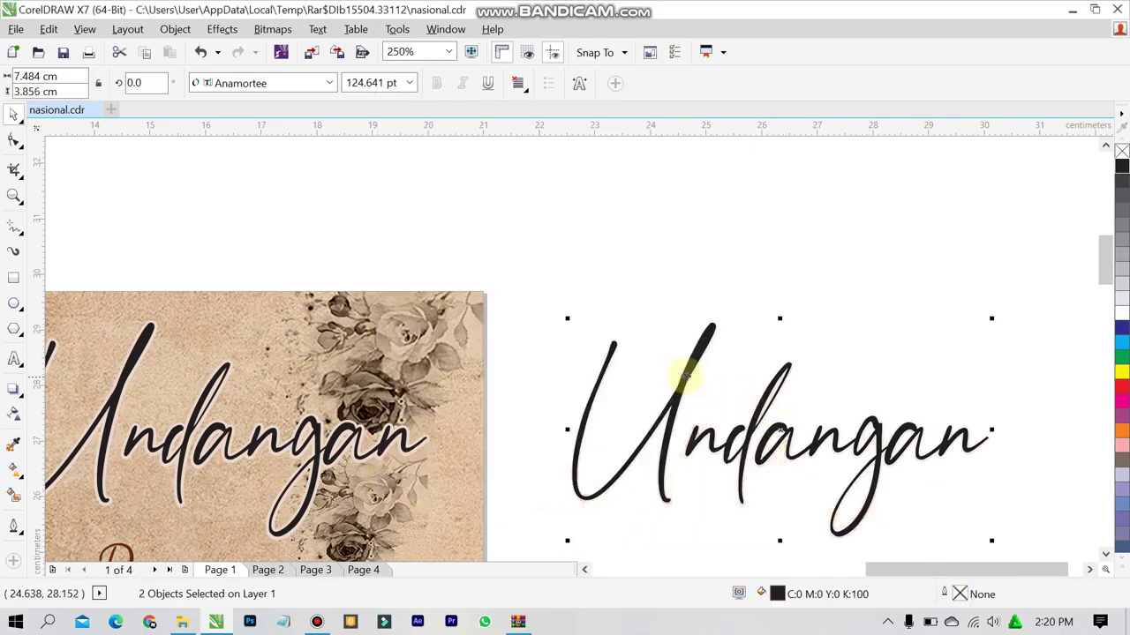
left_click(715, 293)
Step: Set the outline width of the peach "Undangan" text behind the black copy to 3 pt
scroll(671, 517, "up", 2)
double_click(668, 467)
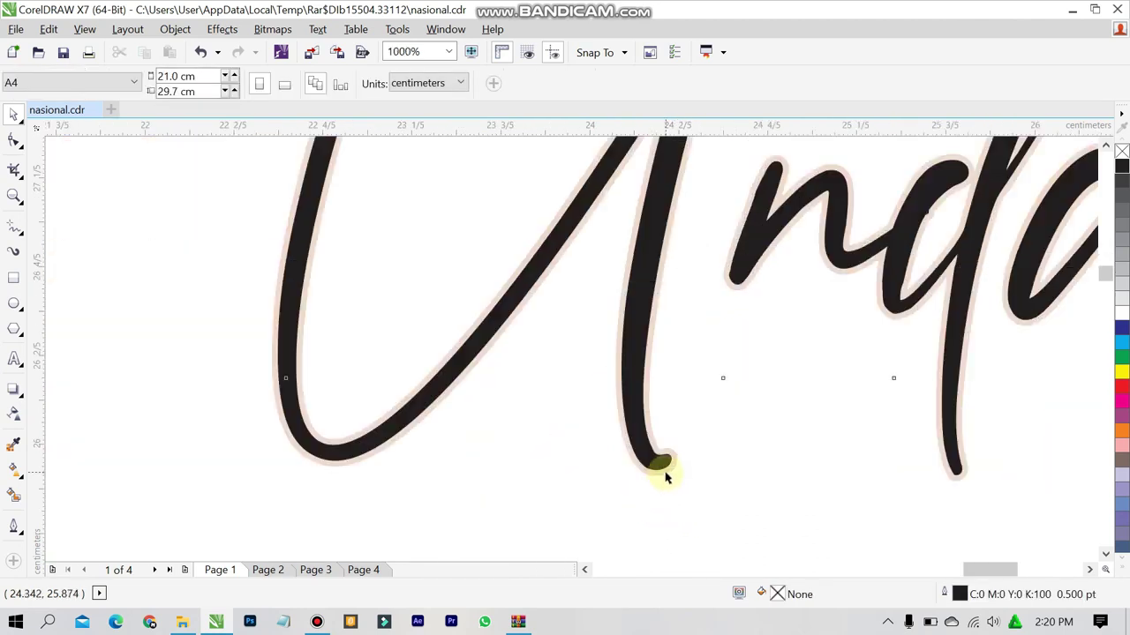
key("ctrl+a")
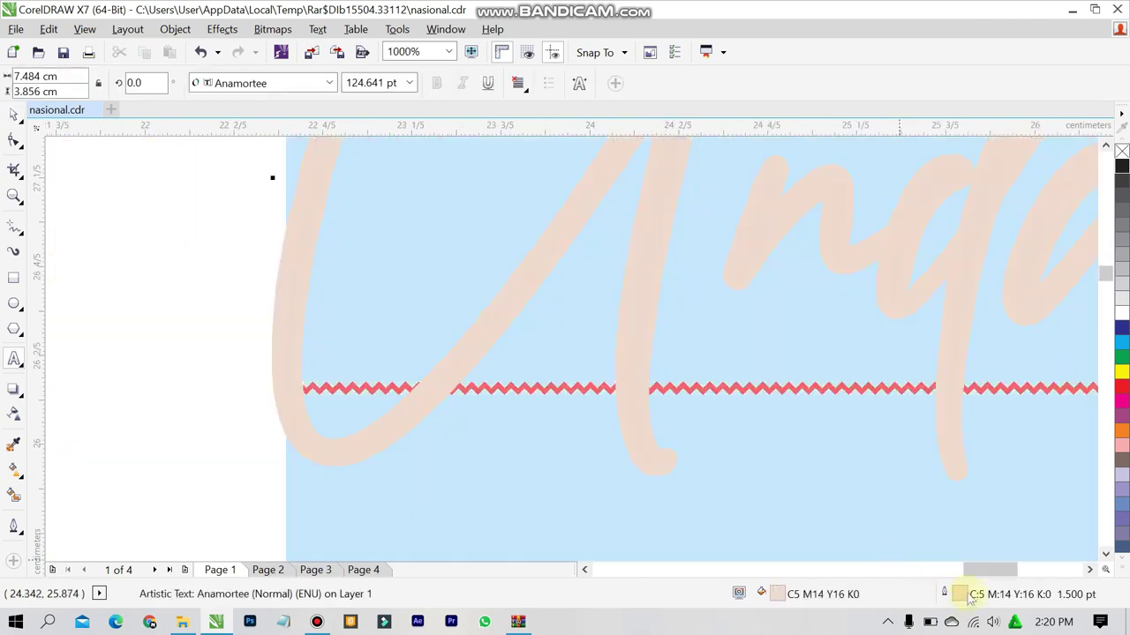
double_click(962, 595)
left_click(457, 182)
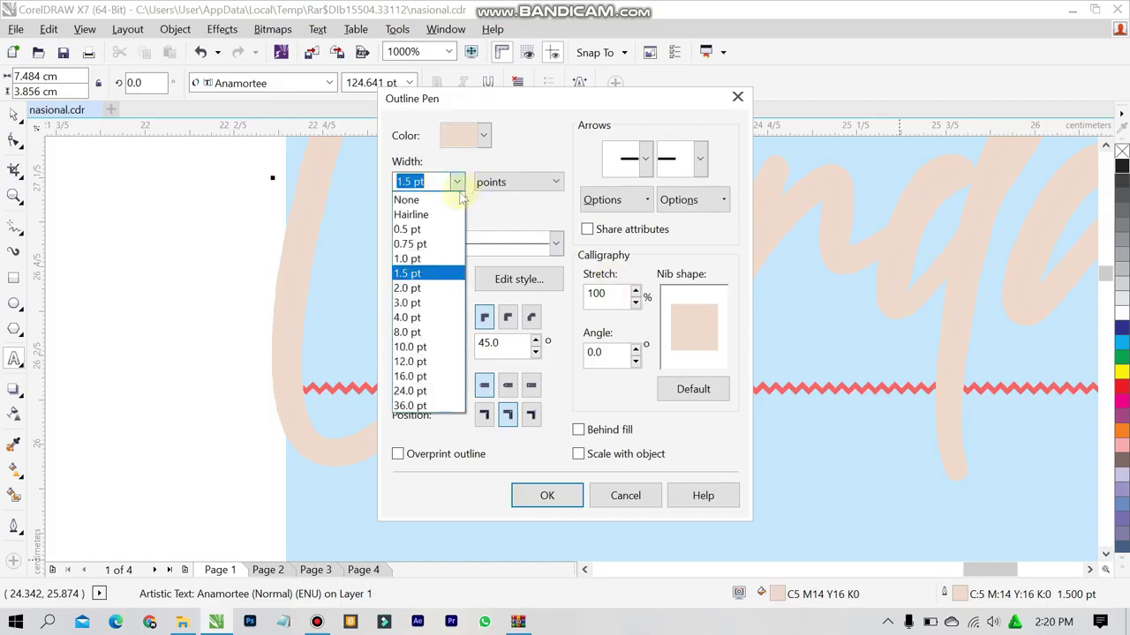
left_click(446, 292)
left_click(581, 498)
scroll(582, 454, "down", 4)
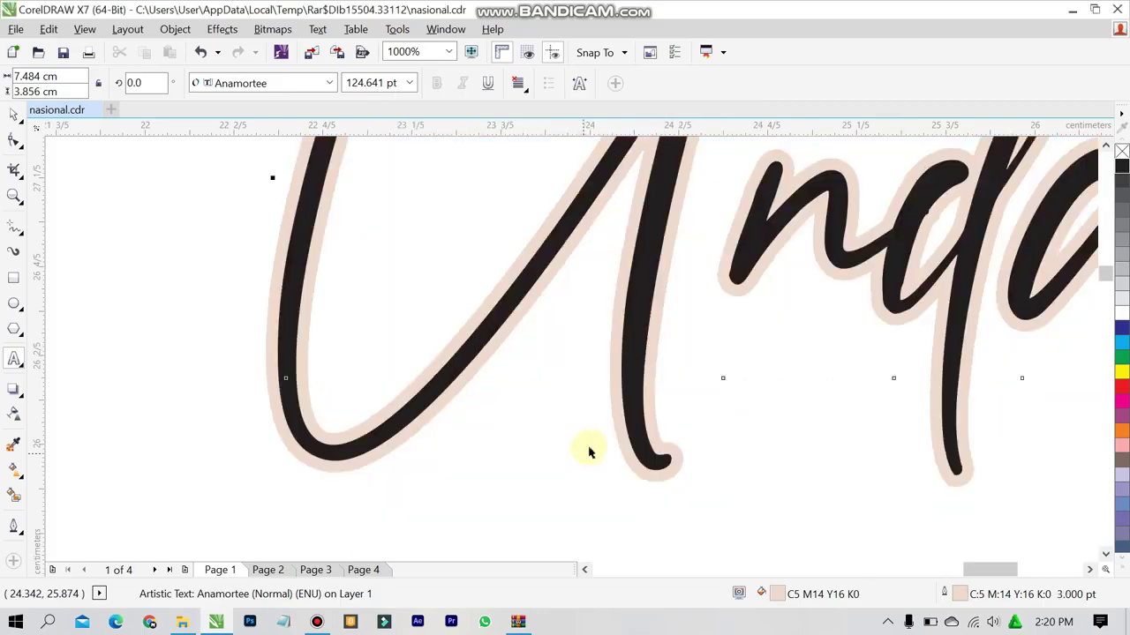
left_click(569, 494)
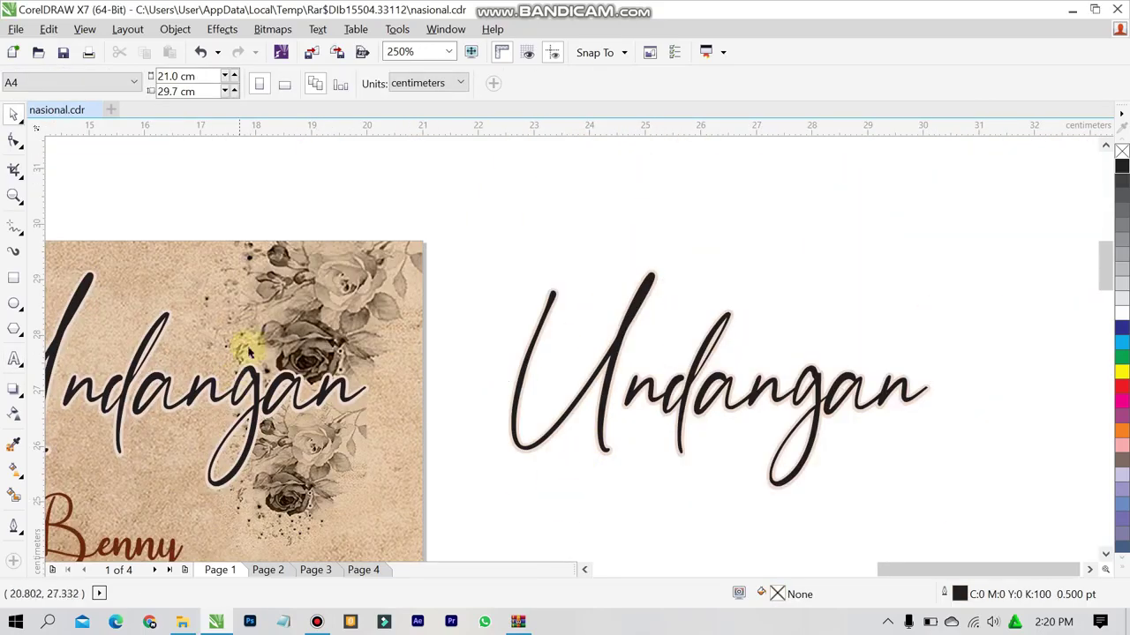
scroll(617, 431, "down", 1)
scroll(486, 466, "up", 1)
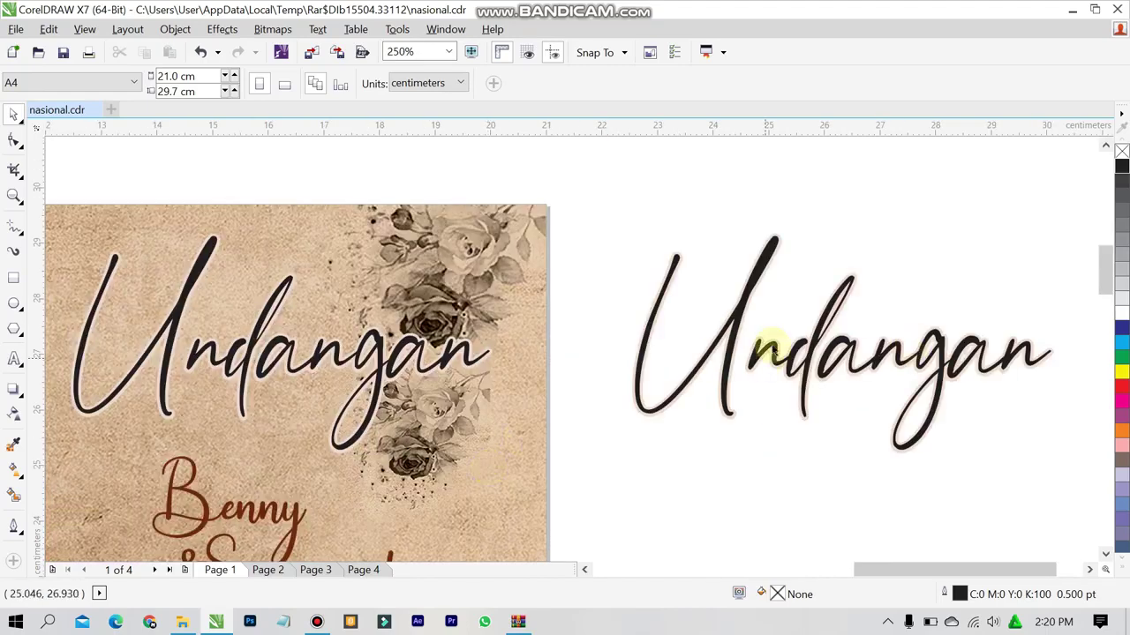
key("F12")
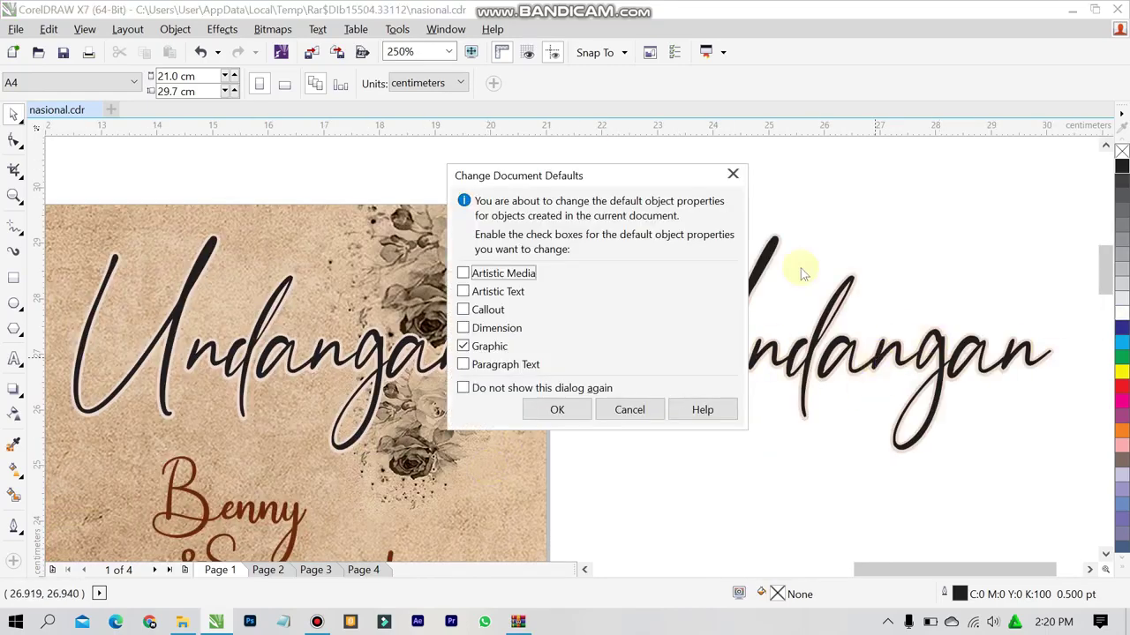
left_click(623, 408)
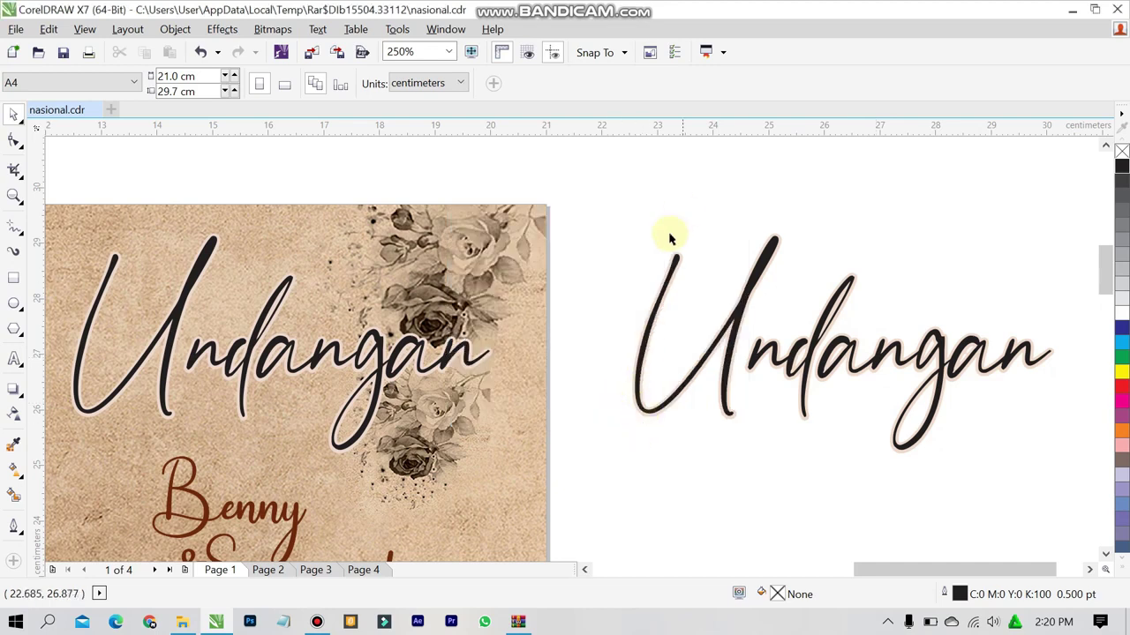
scroll(559, 443, "down", 1)
scroll(559, 444, "down", 3)
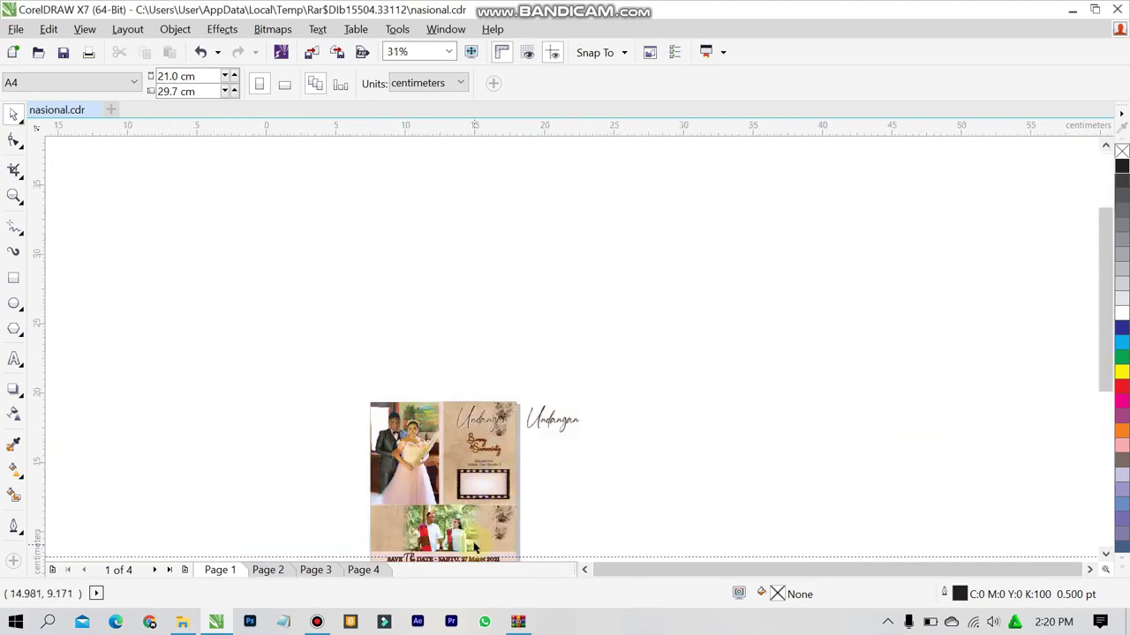
Step: Examine the couple's outlined name text on page 2 of the invitation up close
scroll(520, 526, "down", 2)
scroll(1107, 543, "down", 2)
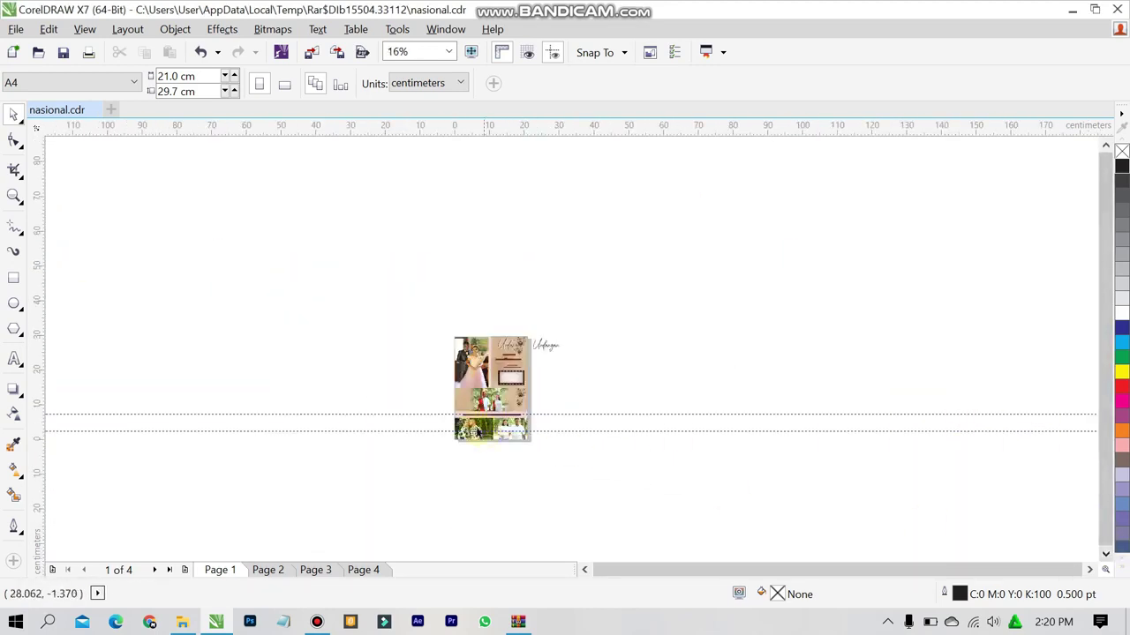
scroll(481, 415, "up", 1)
scroll(481, 415, "up", 1)
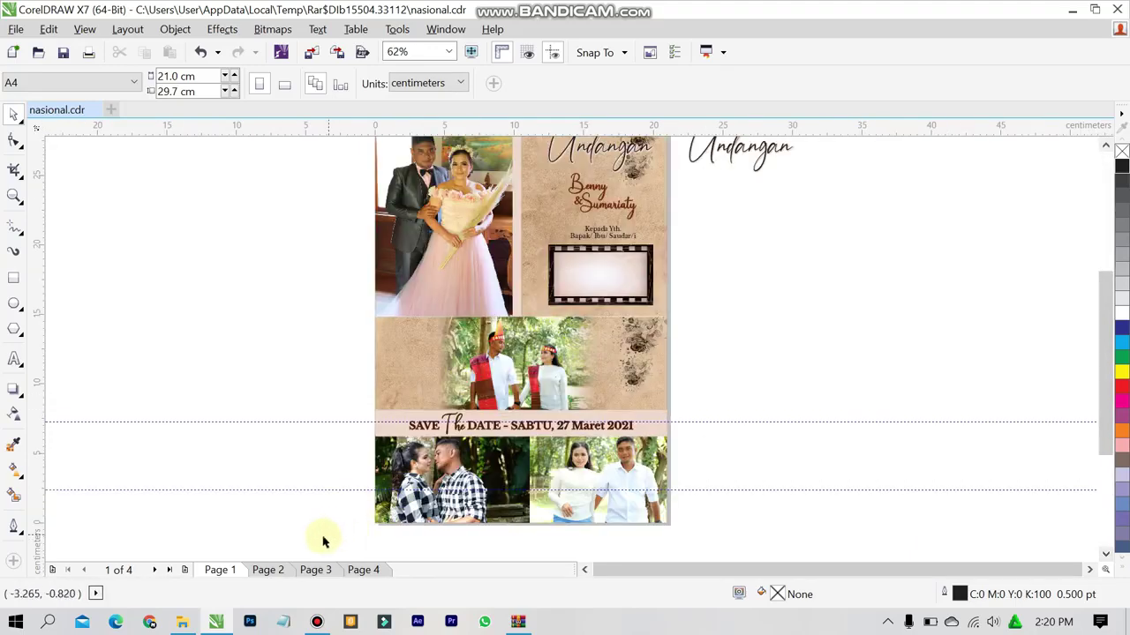
left_click(267, 570)
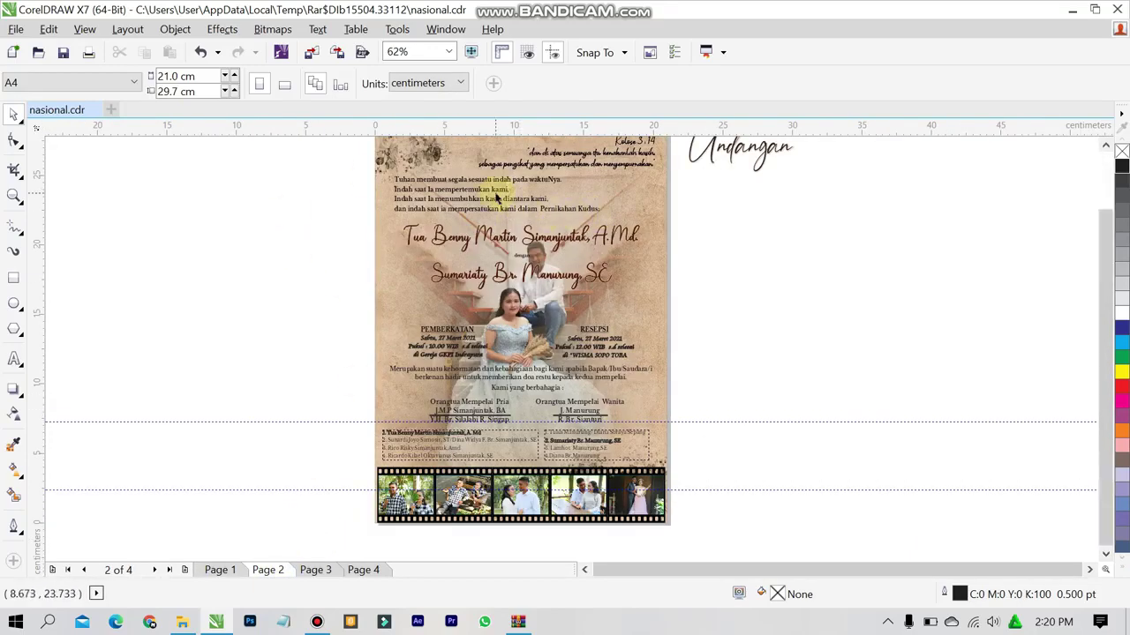
scroll(525, 183, "down", 2)
scroll(525, 184, "up", 3)
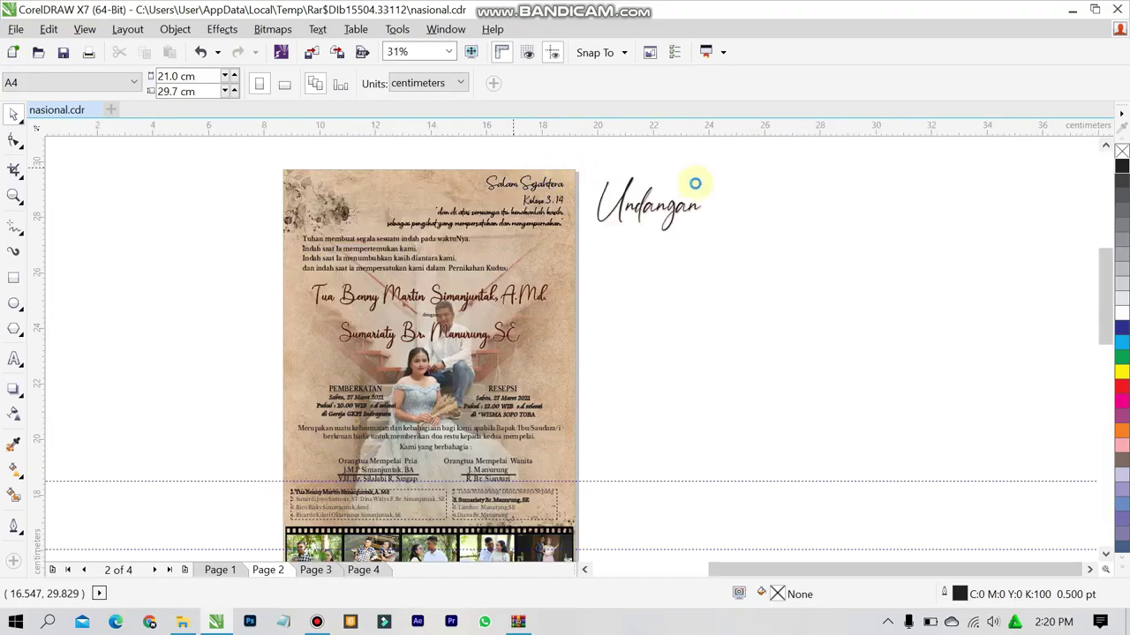
scroll(264, 468, "up", 2)
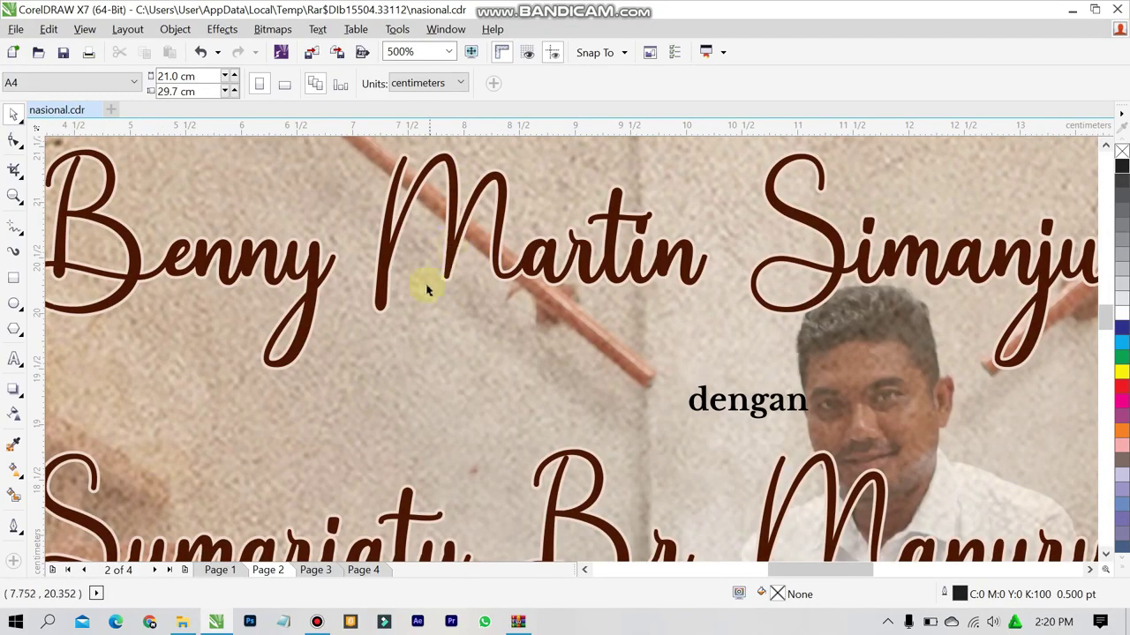
scroll(430, 249, "down", 2)
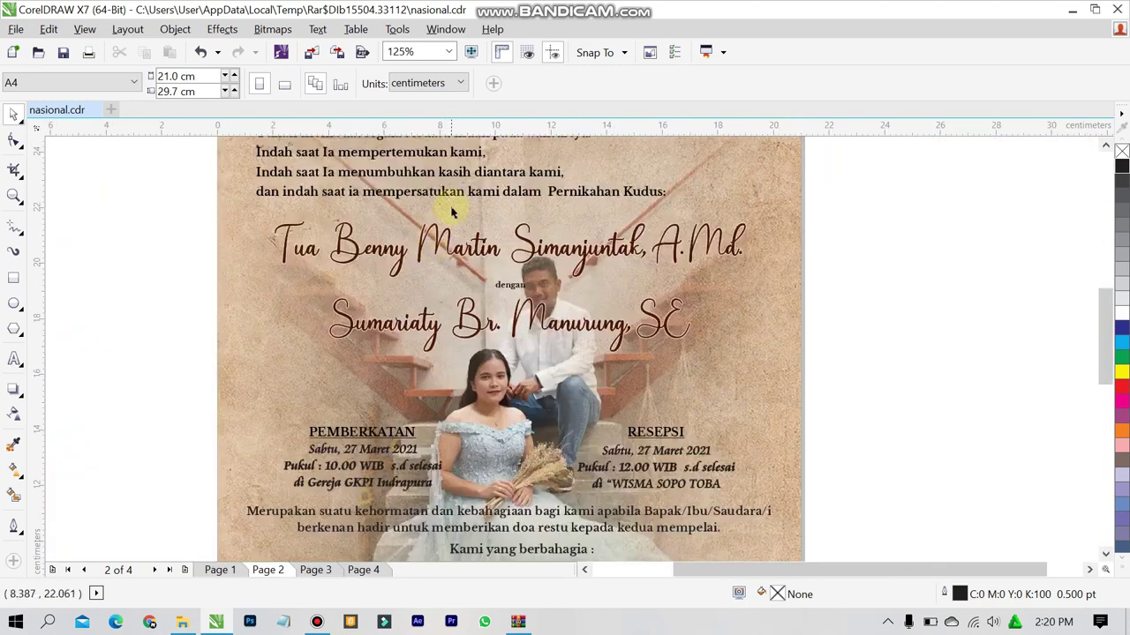
Step: Copy the dark brown name text from page 2 onto the empty area beside the page, and place a second copy slightly below it
left_click_drag(403, 256, 934, 277)
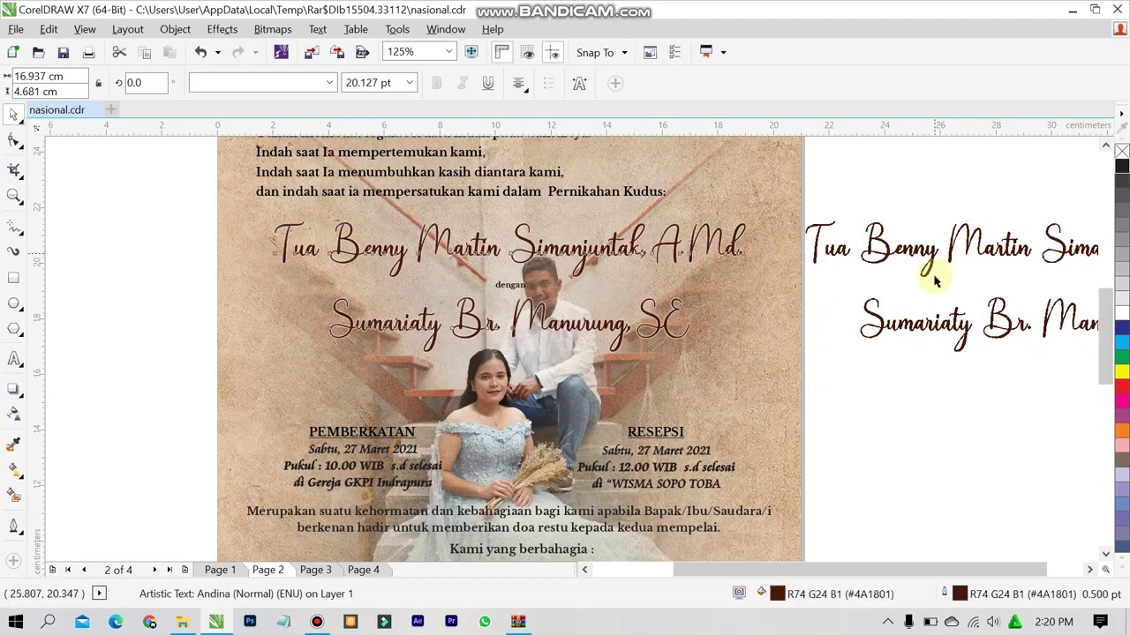
left_click(1091, 569)
left_click(1094, 570)
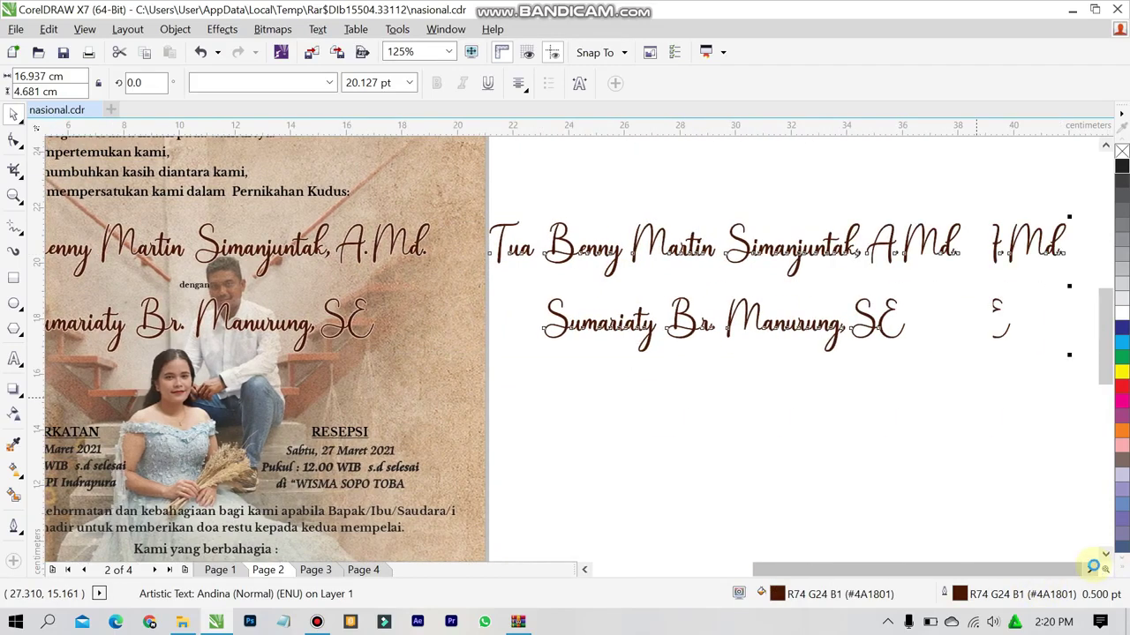
left_click_drag(619, 287, 620, 380)
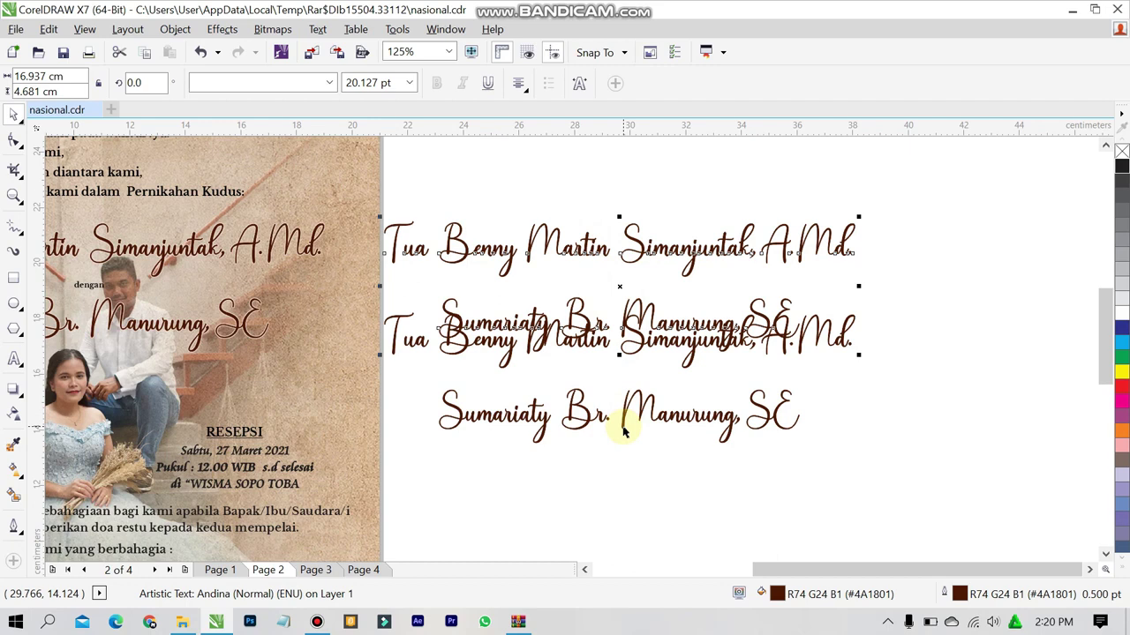
Step: Fill the lower name copy with the peach tone C5 M14 Y16 K0, sampled from the light edge of the page's name text
double_click(776, 596)
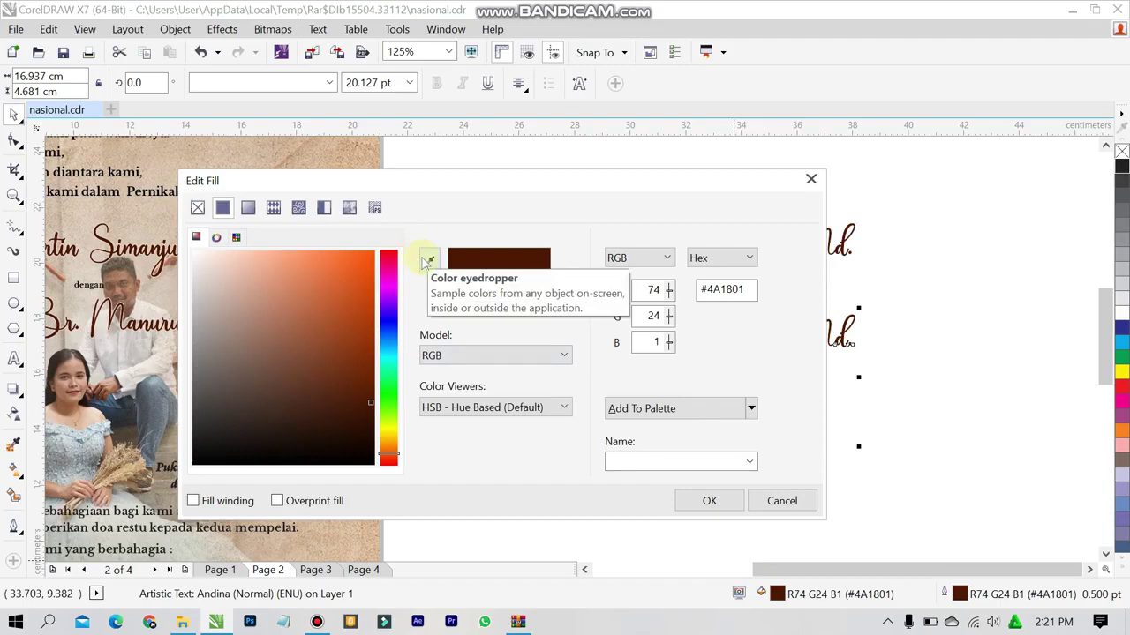
left_click(426, 261)
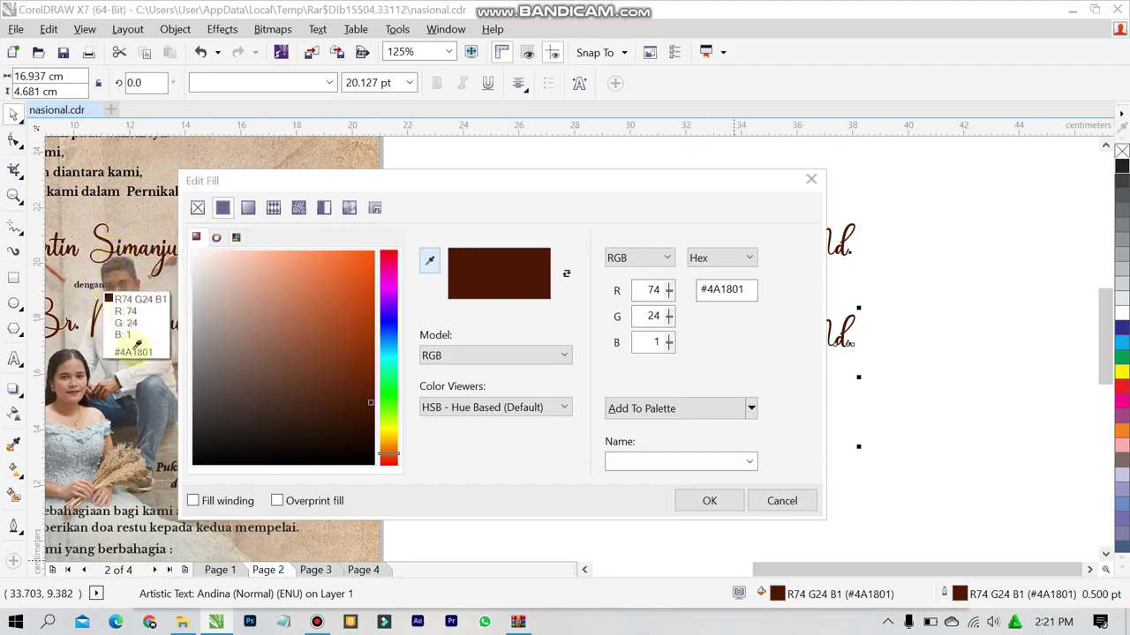
left_click(112, 297)
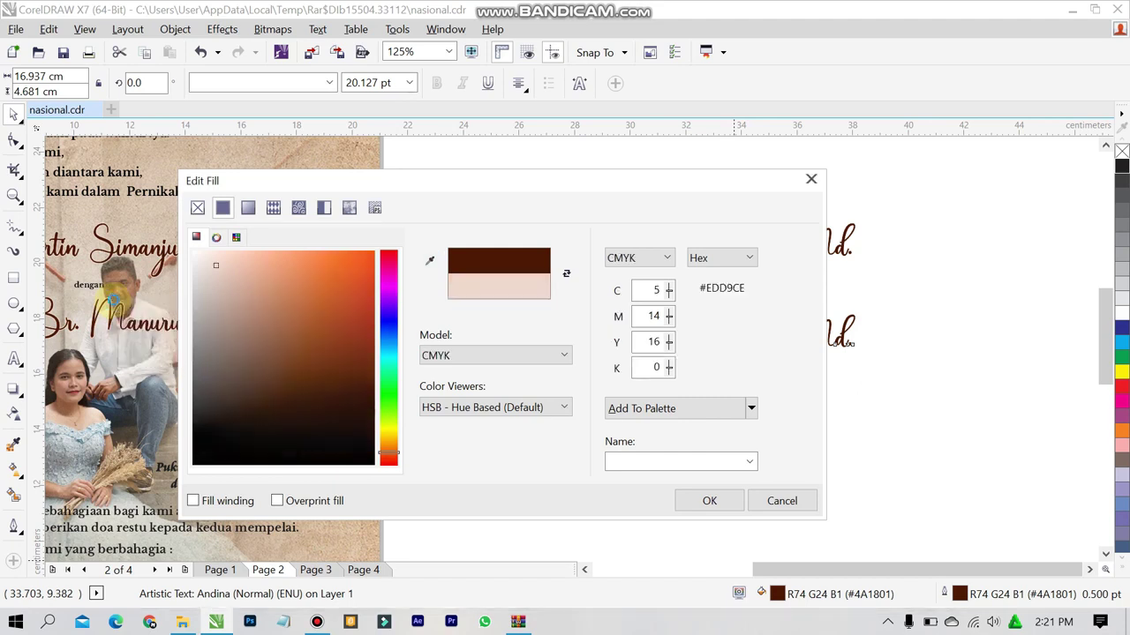
left_click(710, 501)
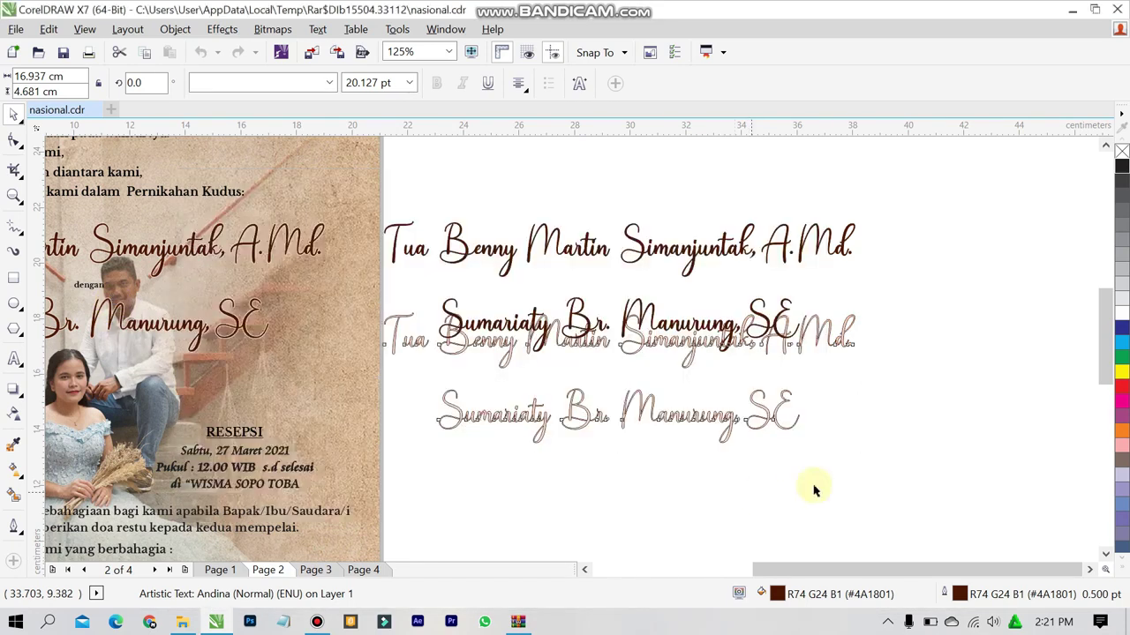
Step: Set the lower name copy's outline color to the peach R237 G216 B204 (#EDD8CC), sampled from its own fill color
double_click(962, 593)
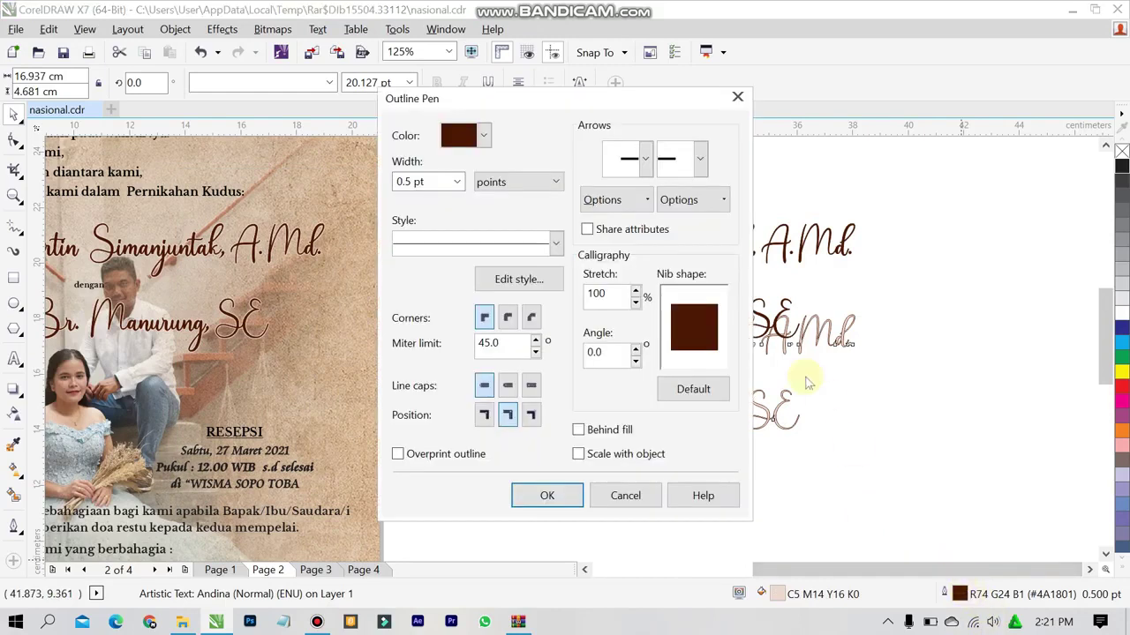
left_click(486, 135)
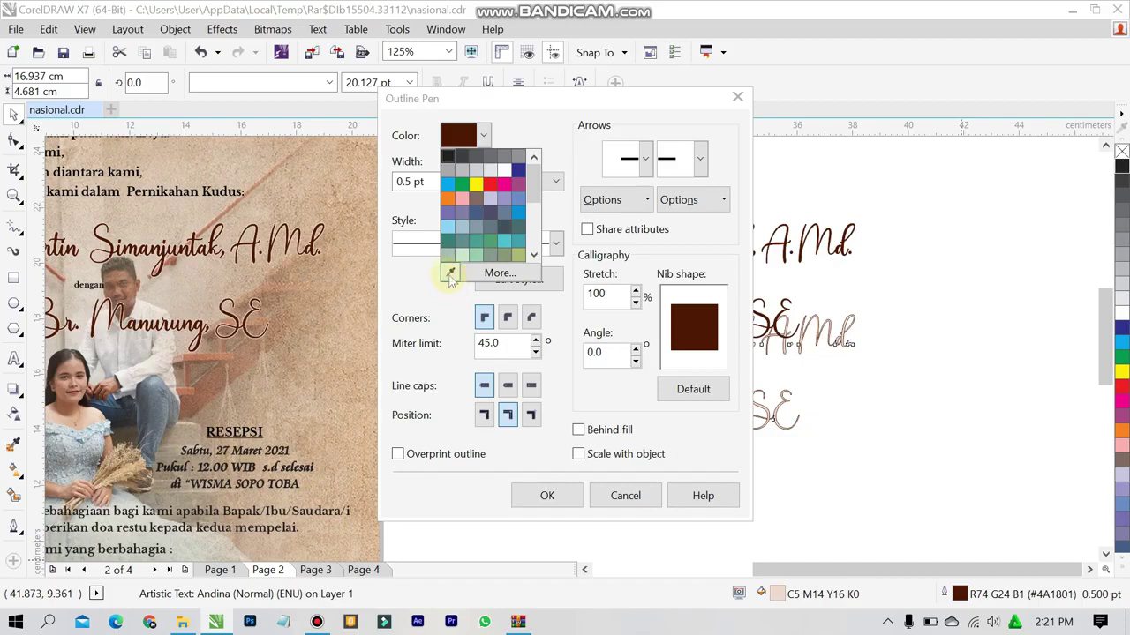
left_click(450, 274)
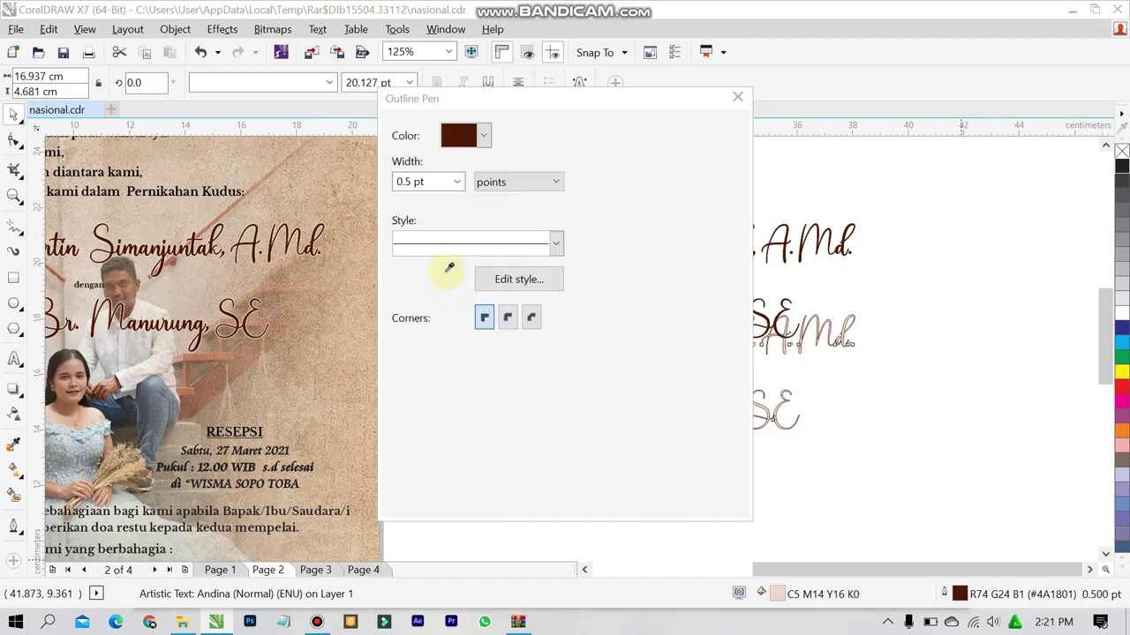
left_click(778, 593)
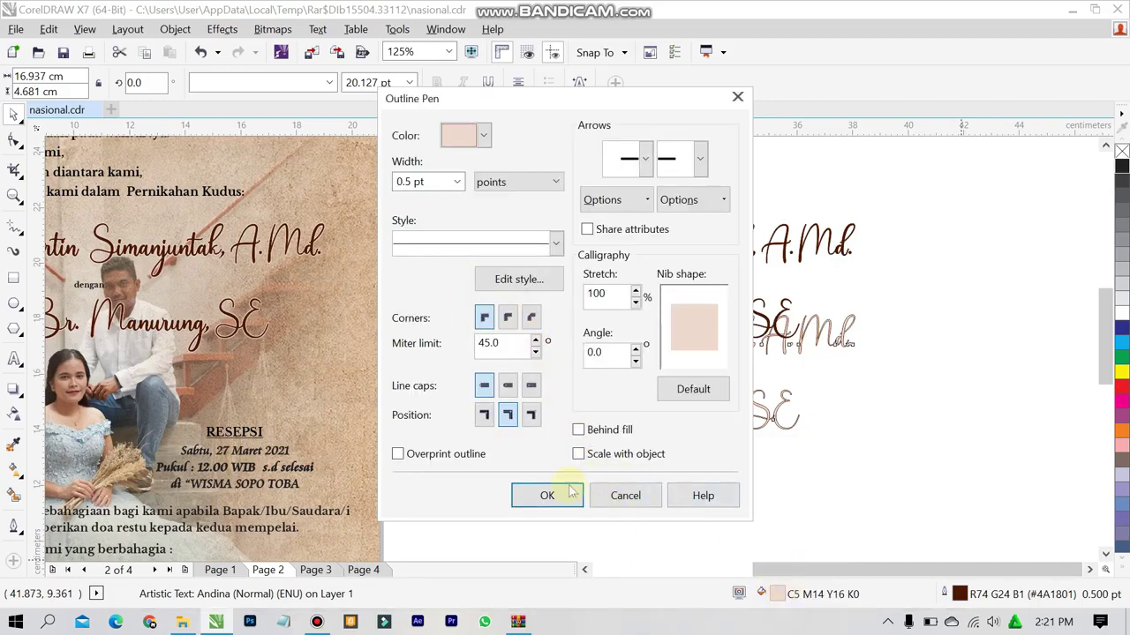
left_click(571, 494)
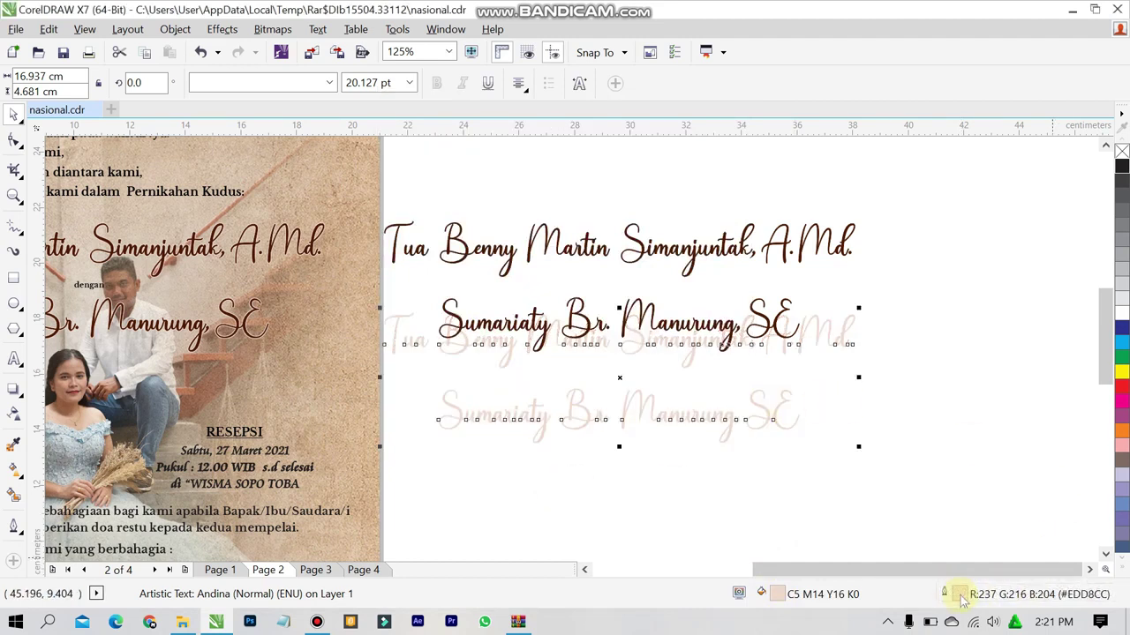
Step: Set the outline width of the peach name copy to 3 pt
double_click(960, 597)
left_click(449, 182)
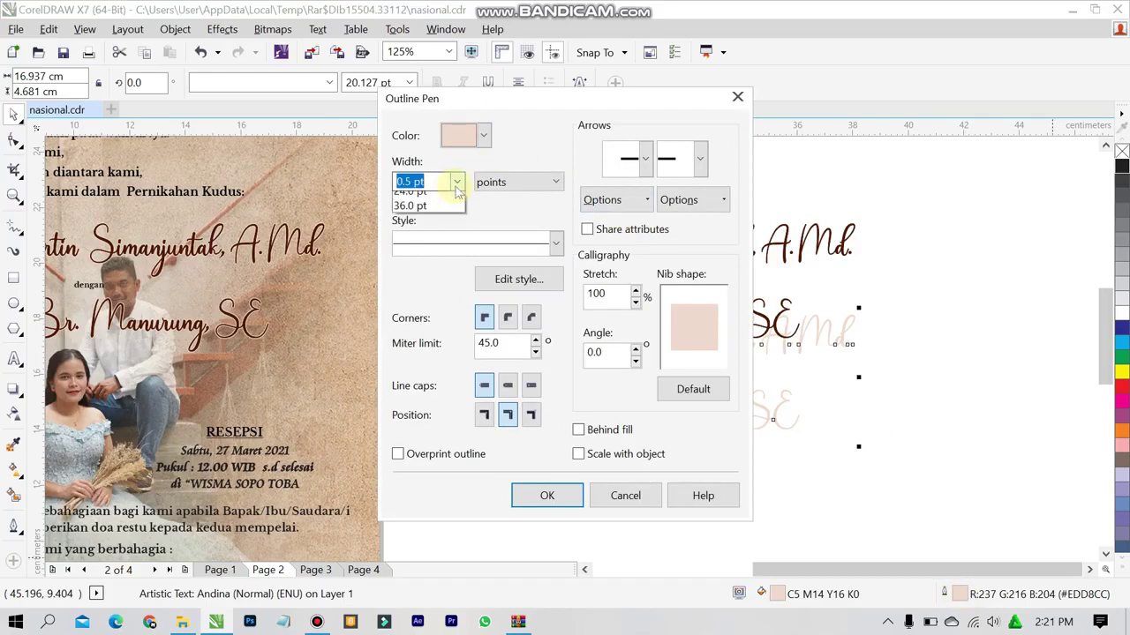
left_click(441, 317)
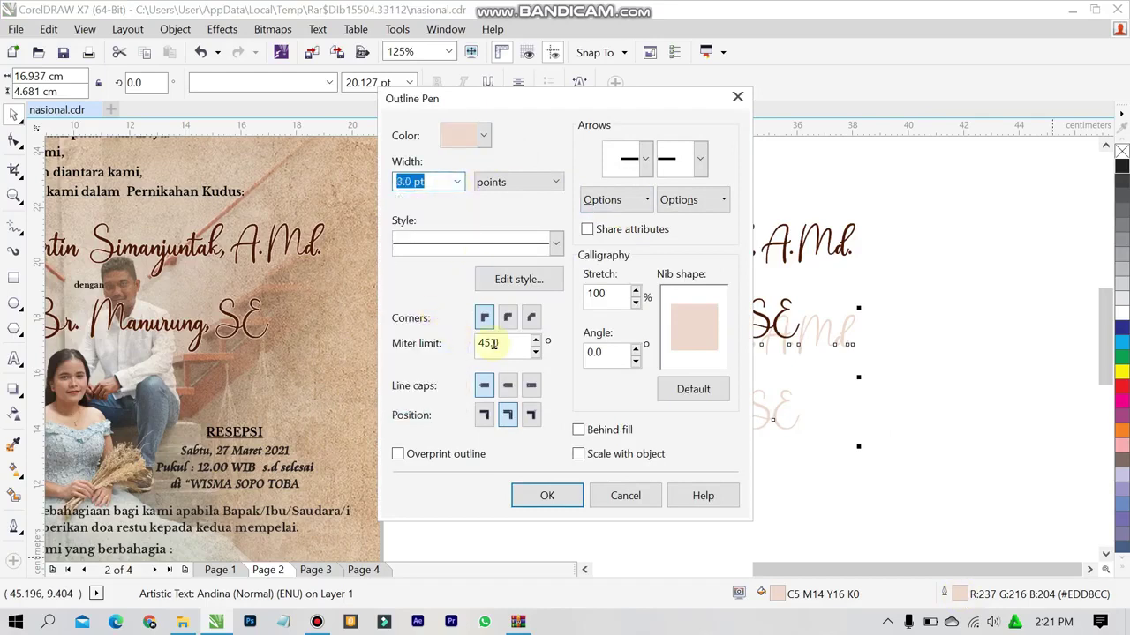
left_click(548, 496)
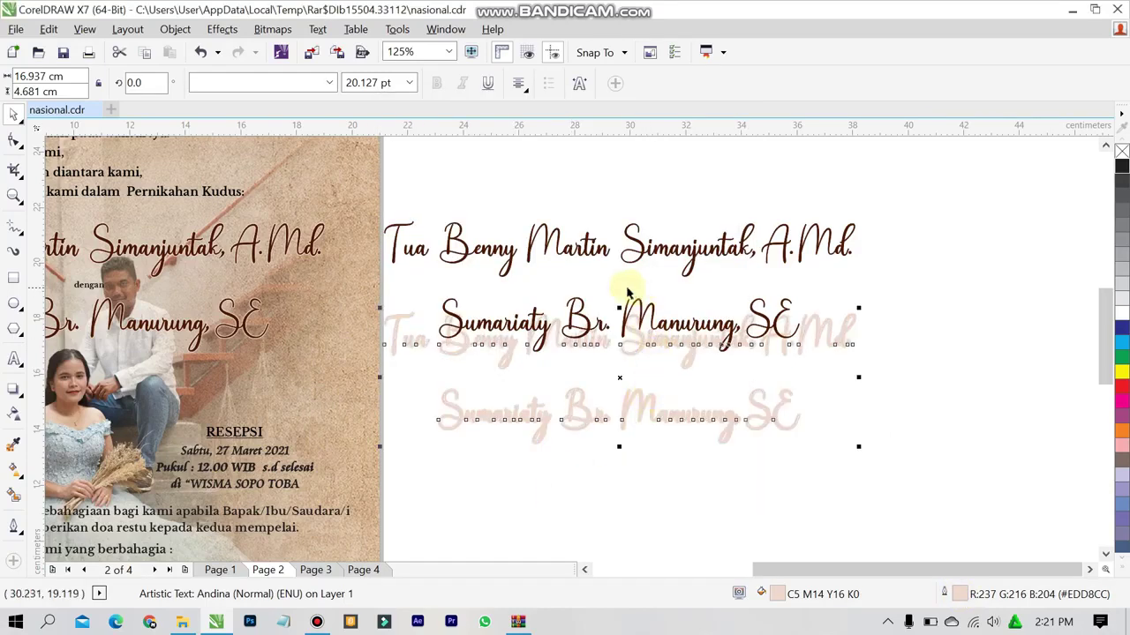
Step: Center the peach and dark brown name copies on each other horizontally and vertically, with the brown copy in front
left_click(530, 252, "shift")
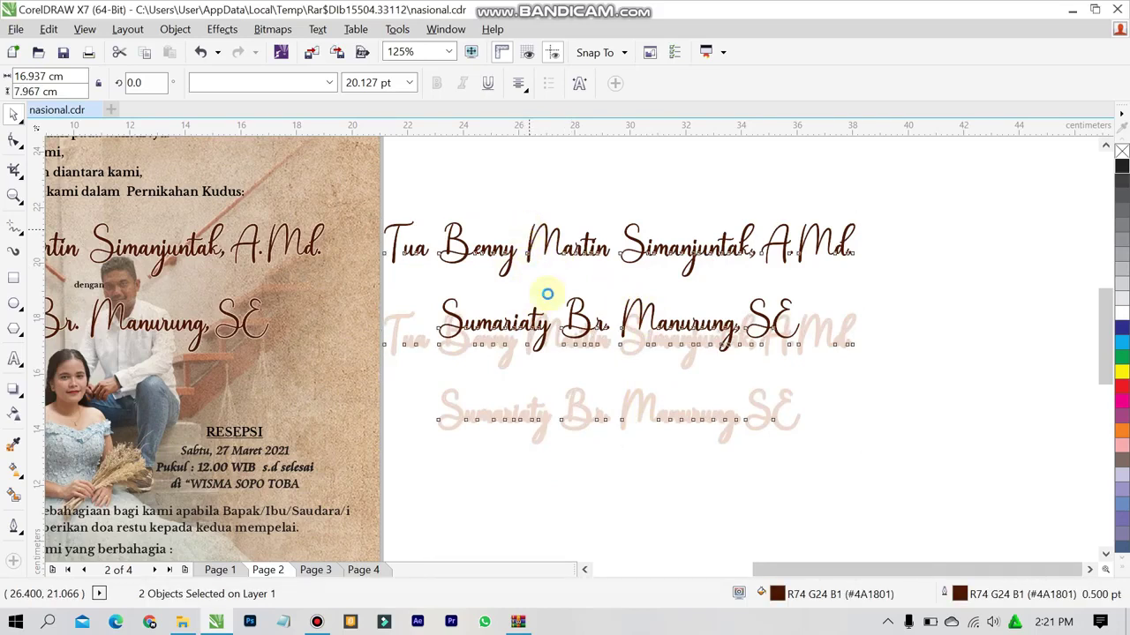
left_click_drag(547, 294, 548, 294)
left_click(857, 429)
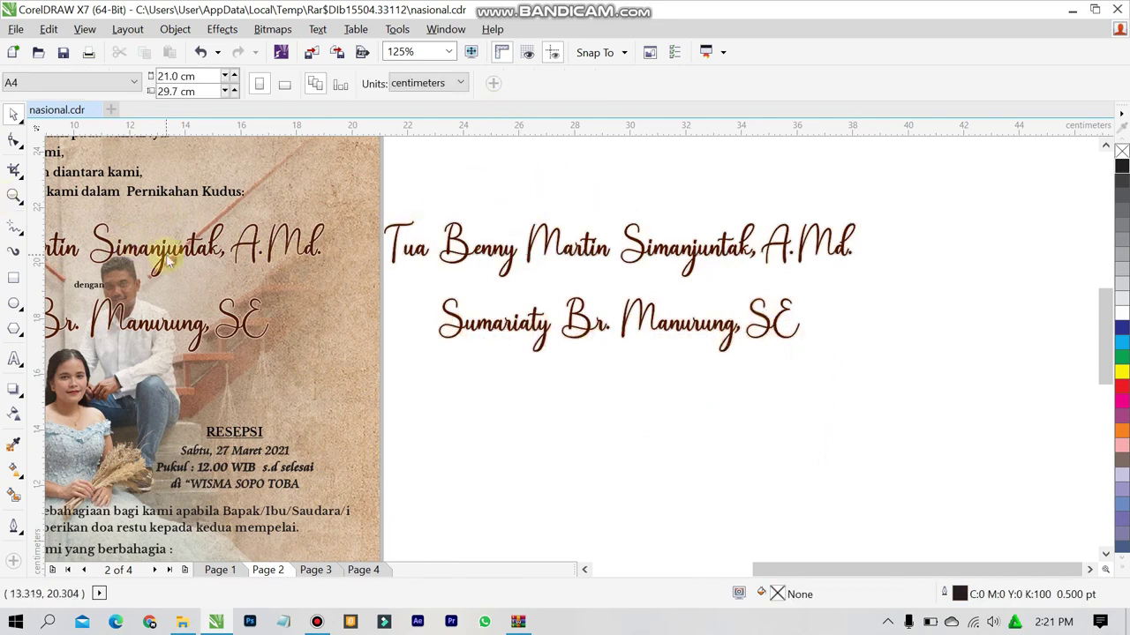
left_click(649, 409)
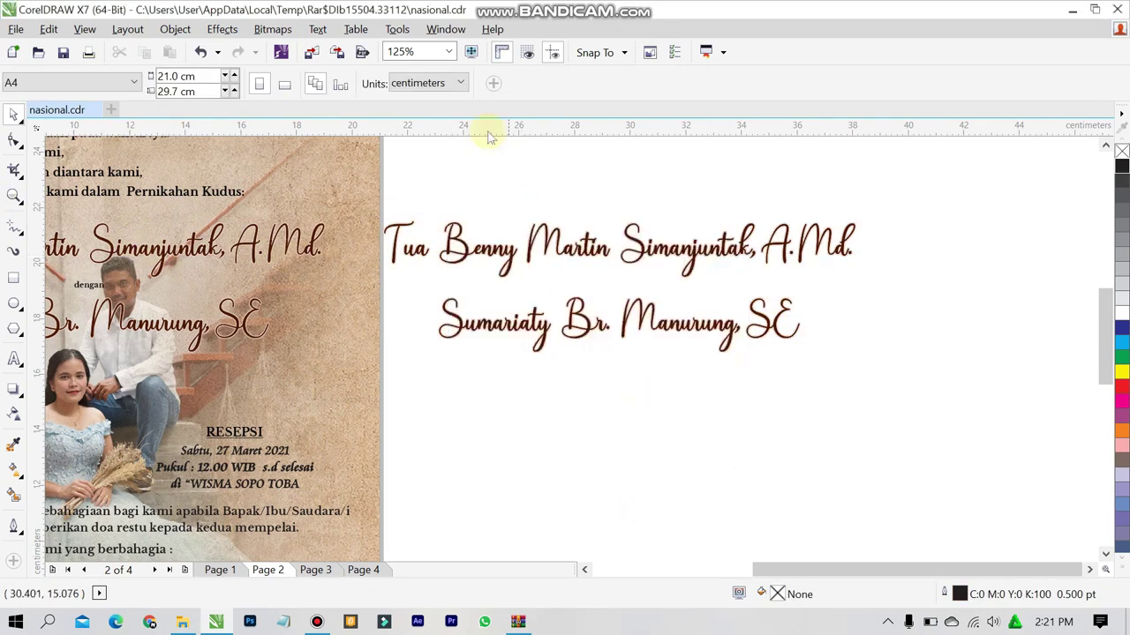
Step: Return to page 1 and delete the black and peach "Undangan" practice copies beside the page
left_click(448, 51)
left_click(419, 71)
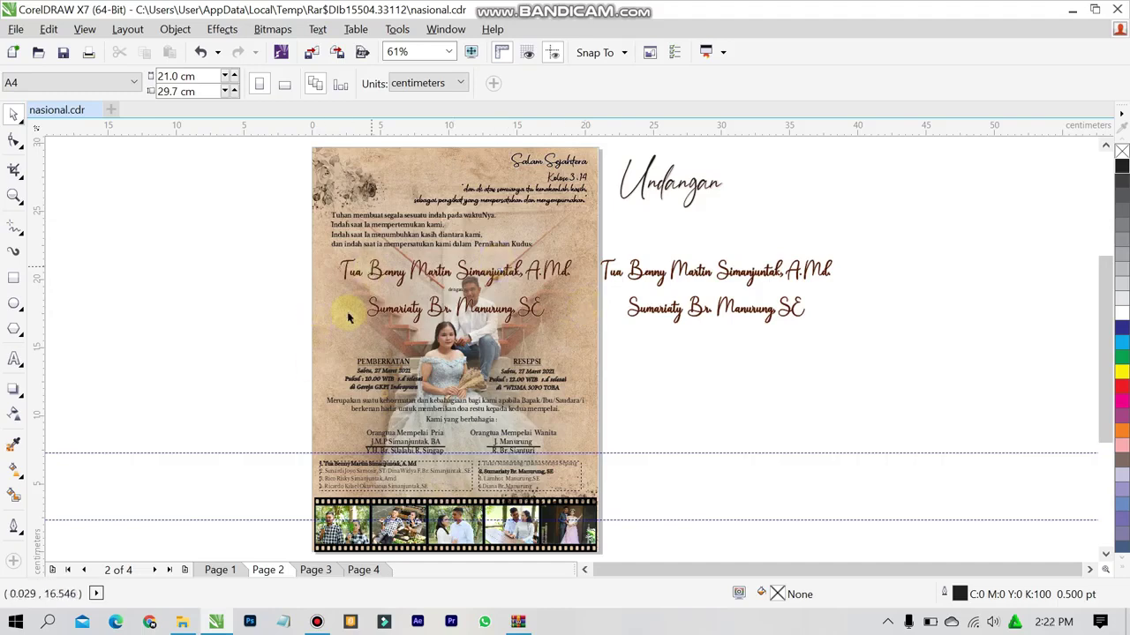
left_click(234, 569)
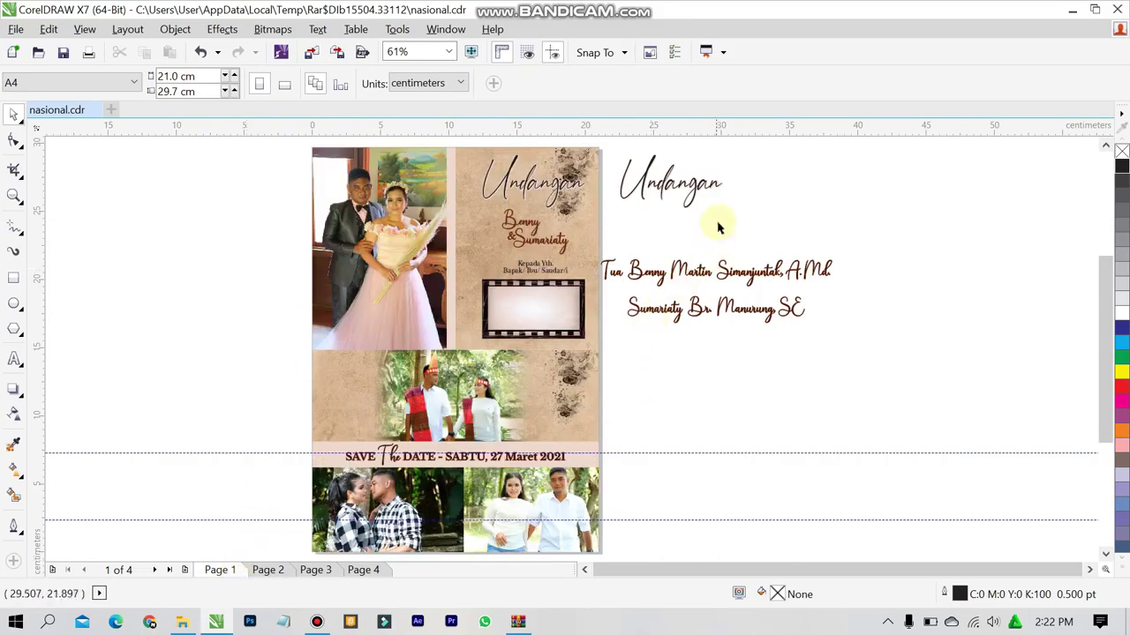
left_click_drag(605, 157, 868, 381)
key("Delete")
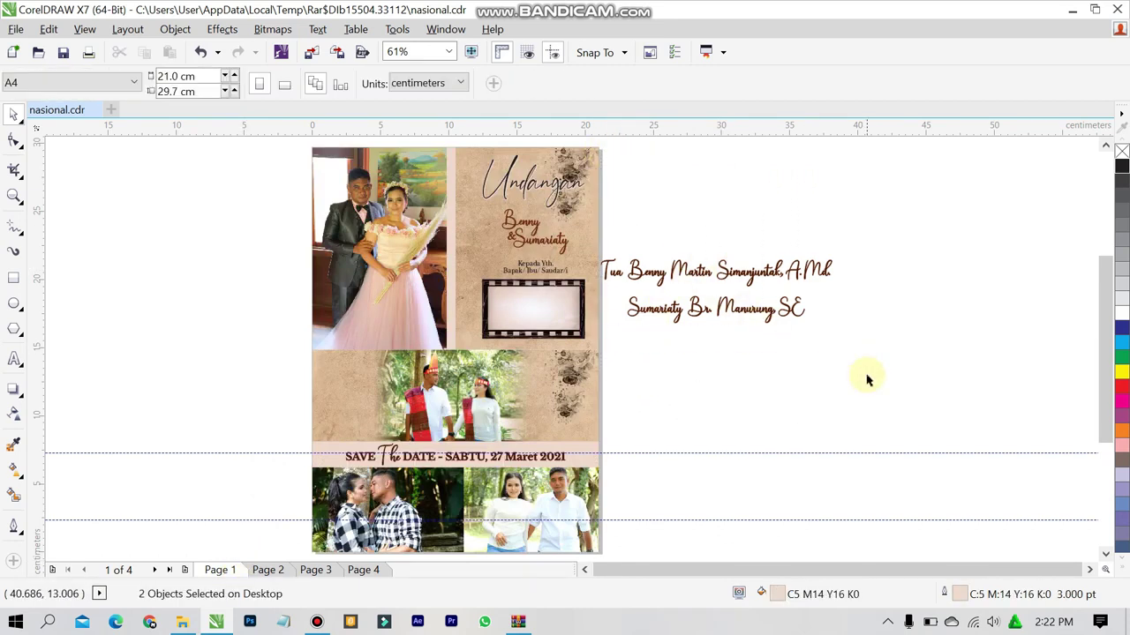
Step: Delete the brown and peach name practice copies beside the page
left_click(772, 273)
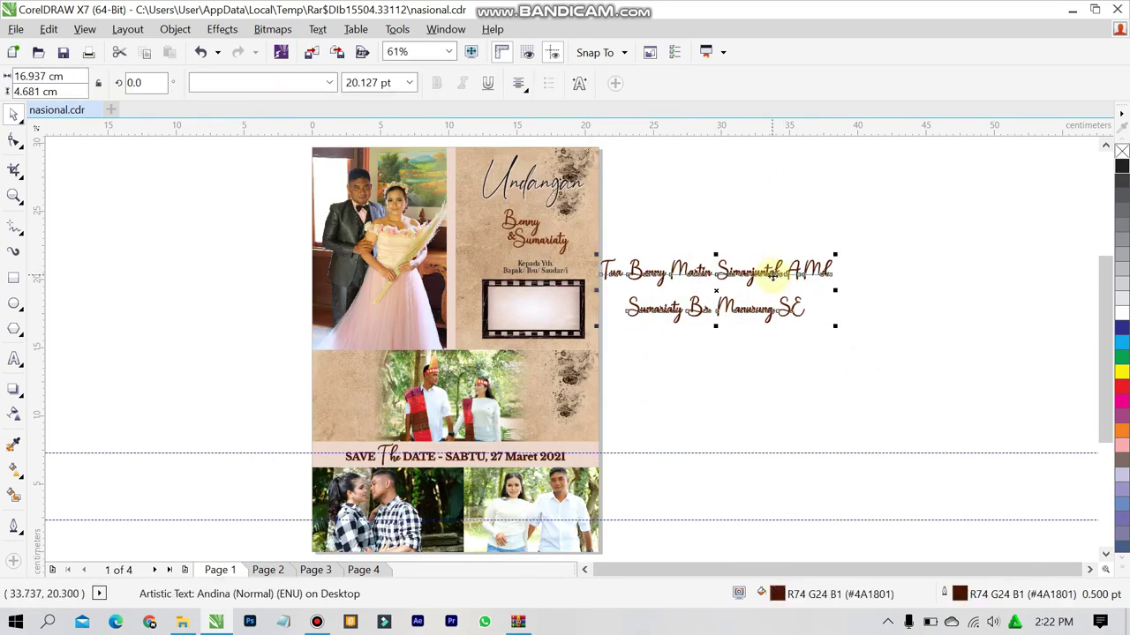
key("Delete")
left_click_drag(885, 219, 623, 315)
key("Delete")
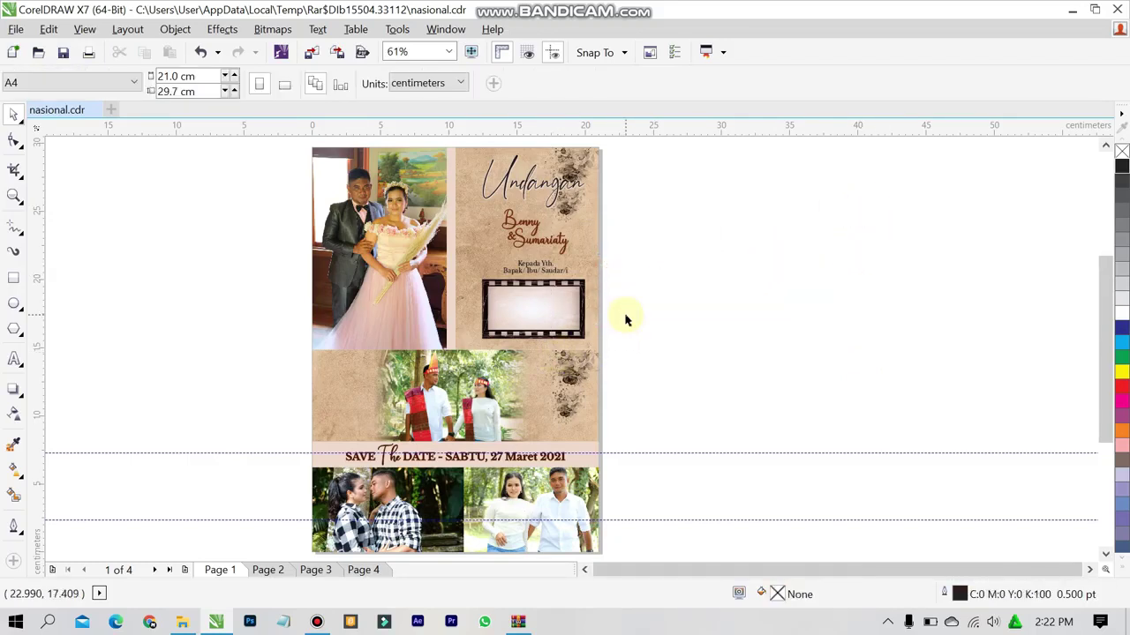